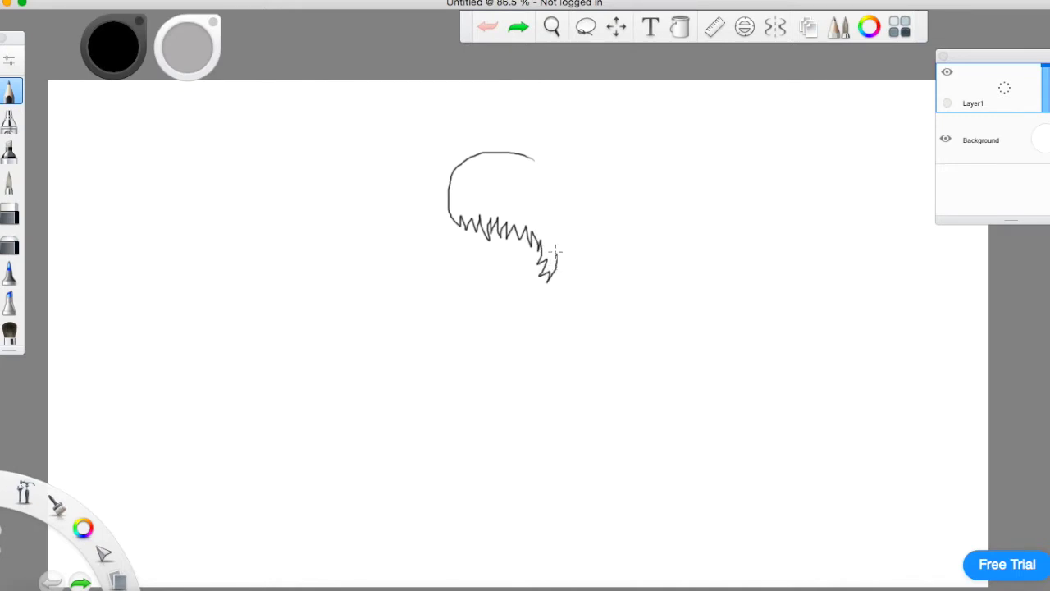
- Draw the right side of the head outline and sketch a rounded jaw beneath the jagged fringe with the Pencil
left_click_drag(543, 167, 529, 154)
mouse_move(460, 220)
left_mouse_down()
mouse_move(492, 284)
mouse_move(543, 266)
left_mouse_up()
left_click(487, 27)
mouse_move(448, 216)
left_mouse_down()
mouse_move(498, 274)
mouse_move(538, 260)
mouse_move(540, 281)
mouse_move(556, 280)
mouse_move(530, 276)
mouse_move(557, 252)
mouse_move(544, 279)
left_mouse_up()
key("e")
key("p")
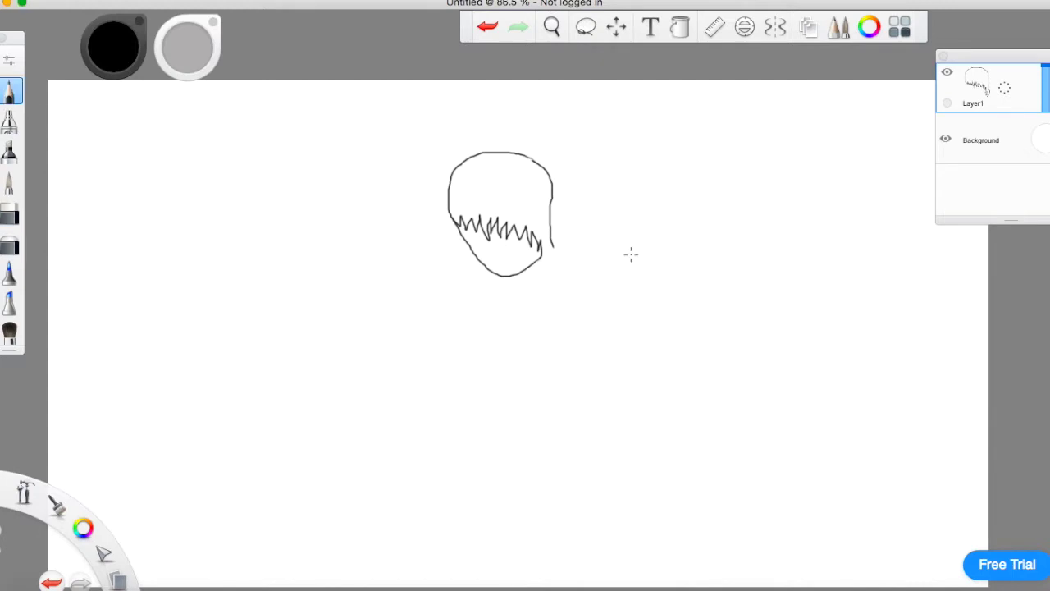
- Undo the jaw strokes and erase the stray zigzag and lower side line at the head's right edge
left_click(486, 28)
left_click(486, 28)
left_click(486, 27)
key("e")
mouse_move(575, 250)
left_mouse_down()
mouse_move(538, 246)
mouse_move(555, 212)
left_mouse_up()
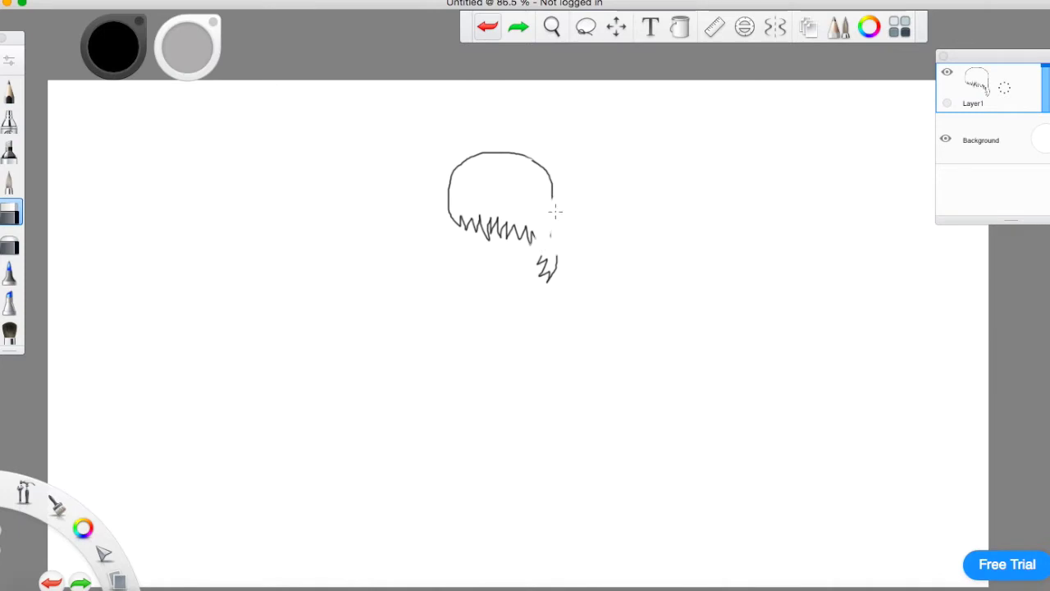
left_click_drag(540, 256, 543, 276)
key("e")
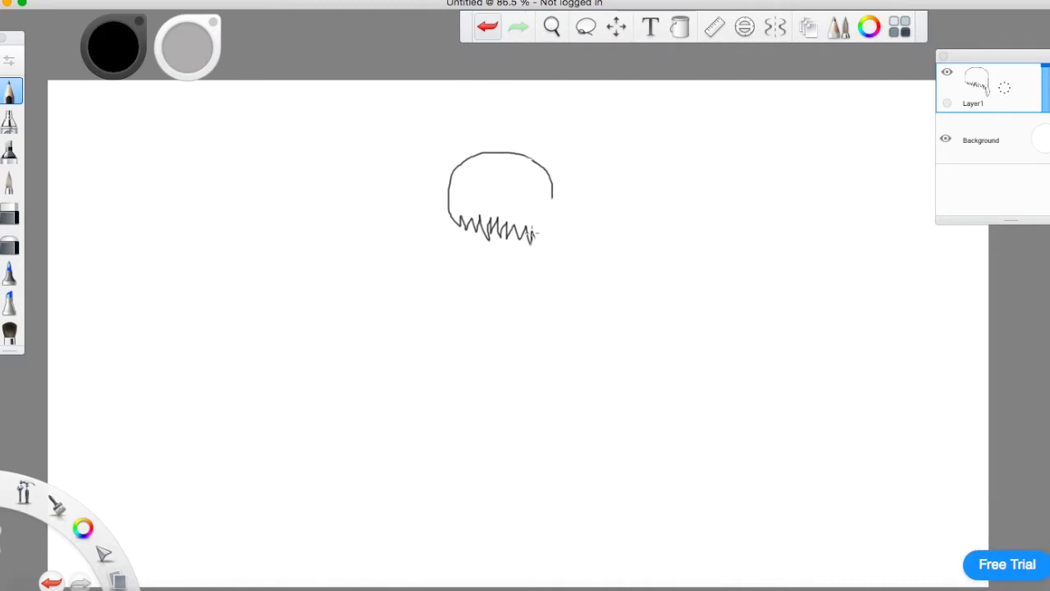
- Extend the jagged fringe to the right side of the head and draw the jaw line from side to side
mouse_move(537, 240)
left_mouse_down()
mouse_move(542, 233)
mouse_move(547, 241)
left_mouse_up()
mouse_move(454, 223)
left_mouse_down()
mouse_move(480, 261)
mouse_move(514, 283)
mouse_move(546, 263)
mouse_move(552, 243)
left_mouse_up()
left_click(544, 25)
left_click_drag(498, 289, 716, 205)
- Discard the small rectangular lens sketch and the jaw line, and redraw the jaw with a more angular chin
left_click(415, 175)
mouse_move(444, 177)
left_mouse_down()
mouse_move(383, 170)
mouse_move(381, 196)
mouse_move(400, 214)
mouse_move(443, 219)
mouse_move(448, 182)
left_mouse_up()
left_click(488, 27)
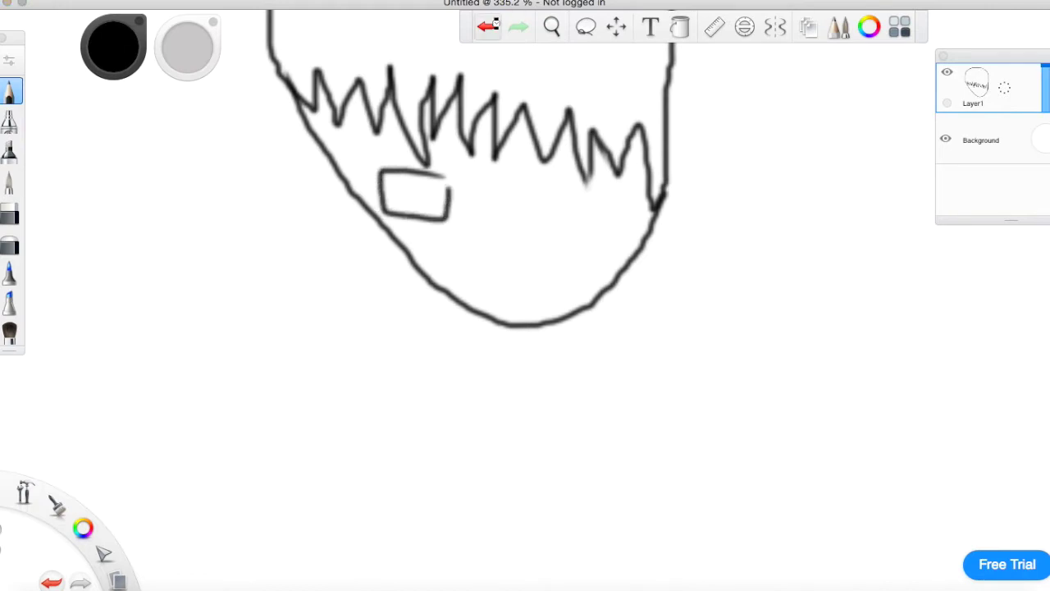
left_click(489, 30)
mouse_move(279, 74)
left_mouse_down()
mouse_move(348, 201)
mouse_move(428, 301)
mouse_move(475, 326)
mouse_move(528, 321)
mouse_move(600, 276)
mouse_move(653, 205)
left_mouse_up()
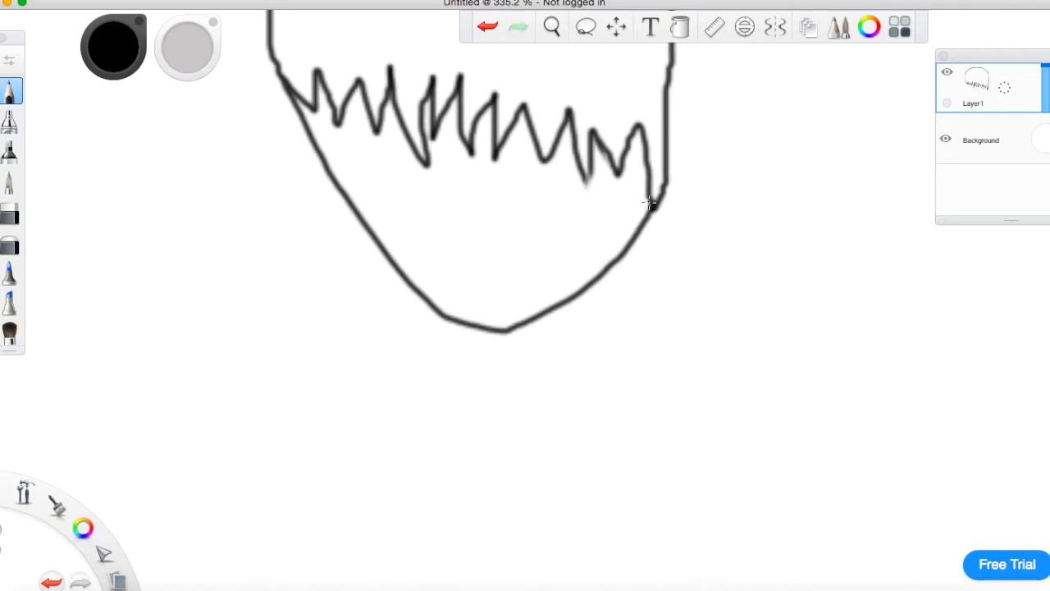
mouse_move(406, 144)
left_mouse_down()
mouse_move(386, 144)
mouse_move(352, 205)
mouse_move(451, 218)
mouse_move(447, 181)
mouse_move(417, 149)
mouse_move(379, 145)
mouse_move(367, 185)
mouse_move(420, 207)
mouse_move(465, 168)
mouse_move(414, 148)
left_mouse_up()
key("super+z")
mouse_move(462, 172)
left_mouse_down()
mouse_move(503, 181)
mouse_move(500, 199)
mouse_move(458, 197)
left_mouse_up()
left_click(487, 26)
left_click(487, 26)
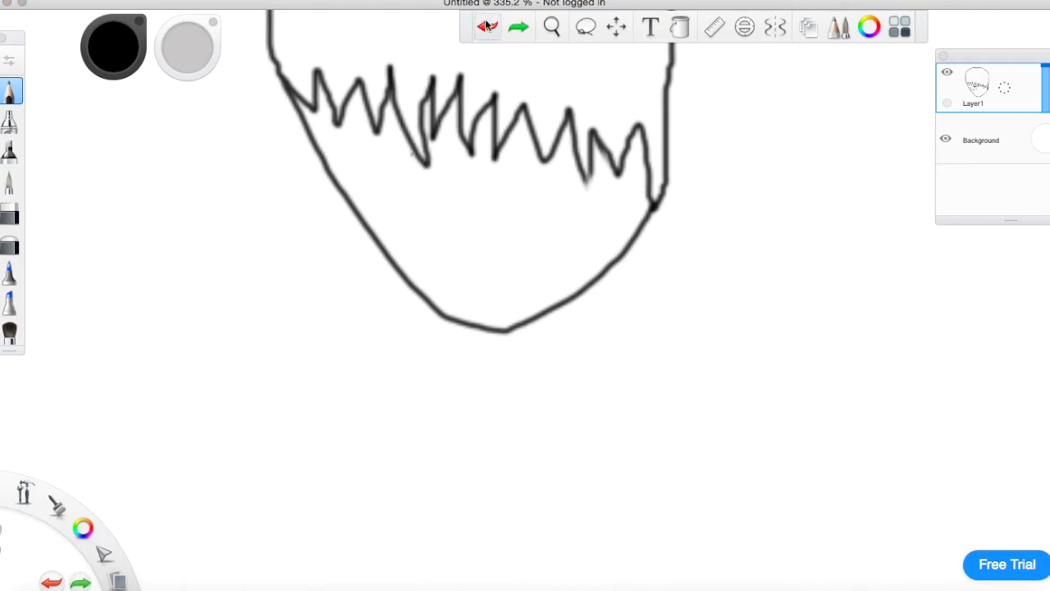
- Draw square-framed glasses under the fringe, with two lenses, a double-line bridge and a hooked temple arm on the right
mouse_move(391, 150)
left_mouse_down()
mouse_move(351, 170)
mouse_move(366, 226)
mouse_move(441, 226)
mouse_move(441, 150)
mouse_move(430, 149)
mouse_move(441, 182)
mouse_move(499, 184)
mouse_move(499, 206)
mouse_move(439, 213)
mouse_move(456, 182)
mouse_move(472, 182)
mouse_move(444, 205)
mouse_move(475, 204)
mouse_move(461, 204)
mouse_move(473, 204)
mouse_move(477, 156)
mouse_move(550, 163)
mouse_move(543, 235)
mouse_move(474, 238)
mouse_move(474, 205)
left_mouse_up()
left_click(488, 28)
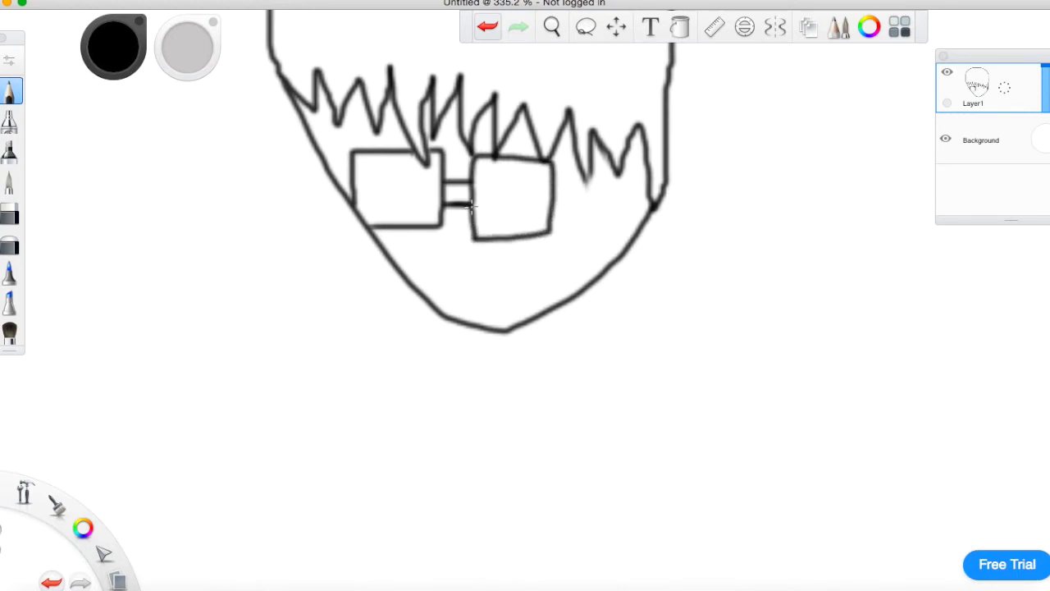
mouse_move(552, 195)
left_mouse_down()
mouse_move(643, 203)
mouse_move(625, 228)
mouse_move(619, 214)
mouse_move(548, 206)
left_mouse_up()
left_click(585, 26)
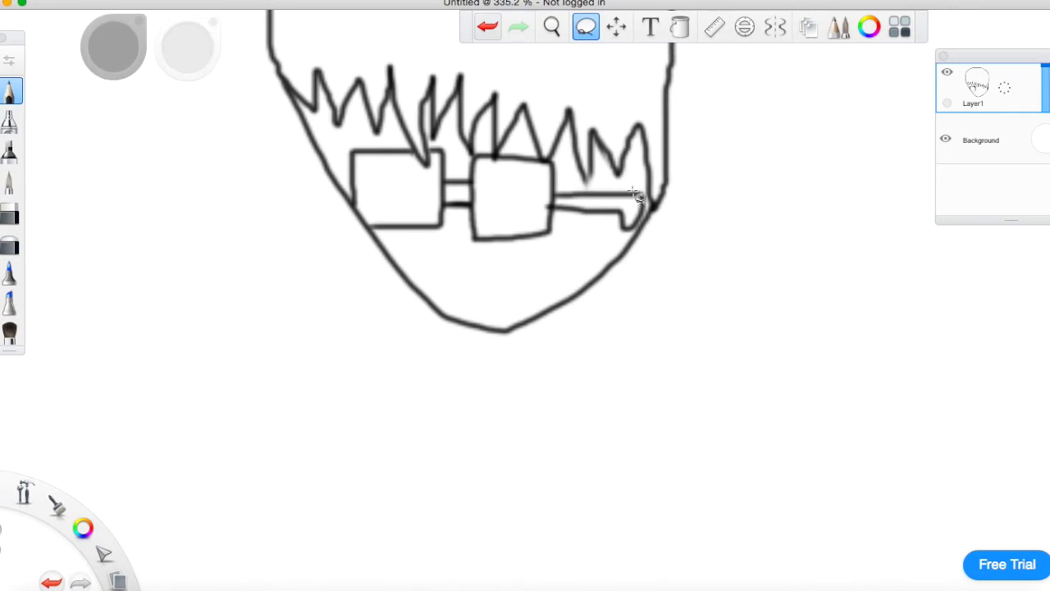
left_click(10, 98)
- Draw a side-facing nose below the glasses bridge, full lips above the chin and slanted eyebrows over both lenses
mouse_move(451, 206)
left_mouse_down()
mouse_move(439, 246)
mouse_move(448, 290)
mouse_move(463, 277)
mouse_move(508, 273)
mouse_move(544, 297)
mouse_move(486, 313)
mouse_move(446, 286)
mouse_move(457, 297)
mouse_move(528, 301)
mouse_move(479, 302)
left_mouse_up()
left_click(488, 31)
mouse_move(344, 128)
left_mouse_down()
mouse_move(409, 146)
mouse_move(351, 130)
left_mouse_up()
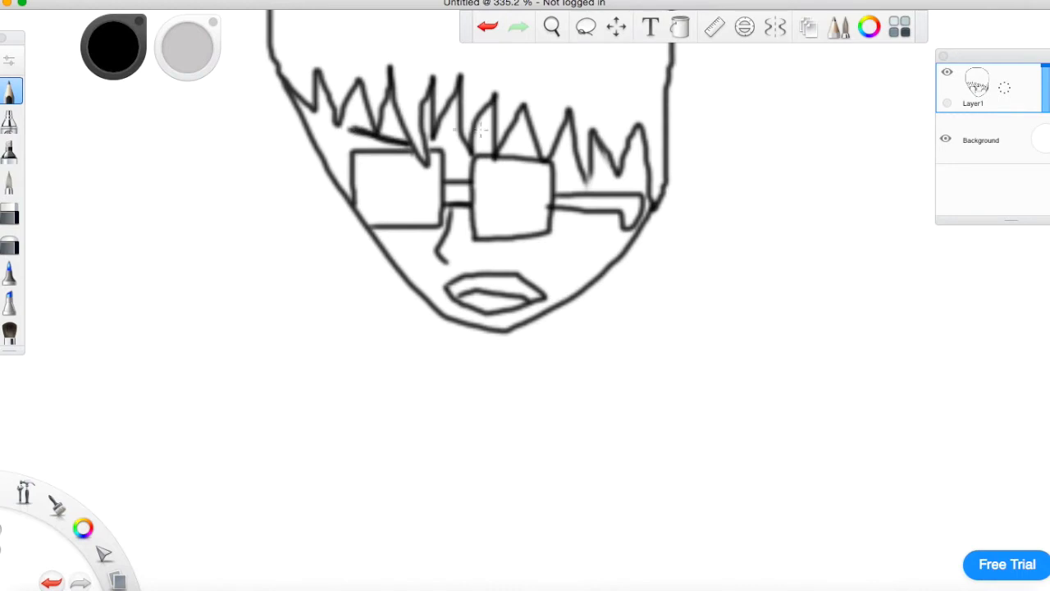
mouse_move(507, 144)
left_mouse_down()
mouse_move(558, 122)
mouse_move(492, 152)
left_mouse_up()
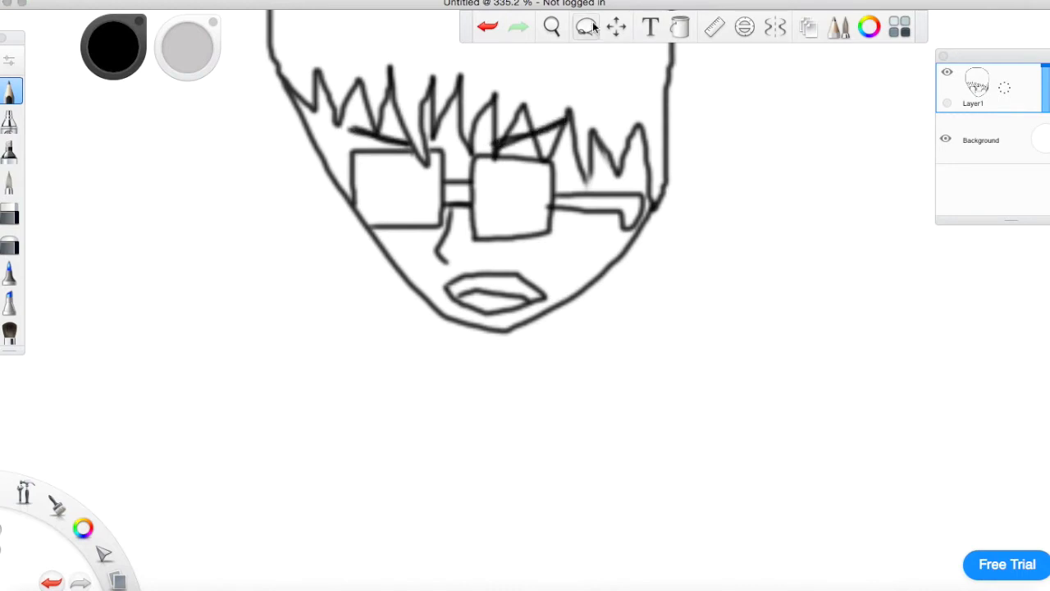
left_click(902, 29)
left_click(306, 359)
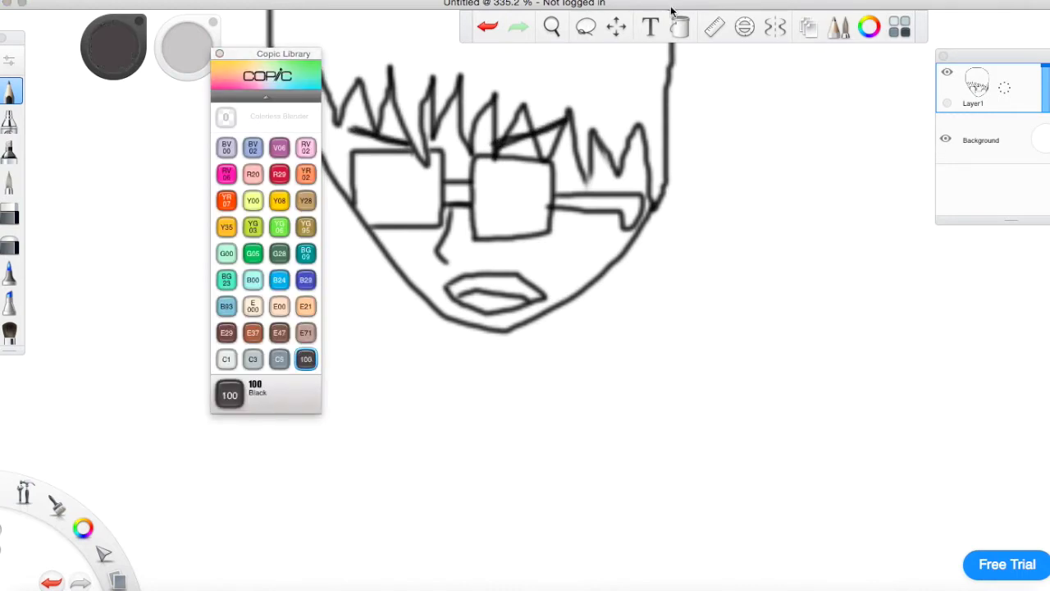
left_click(630, 86)
left_click(487, 27)
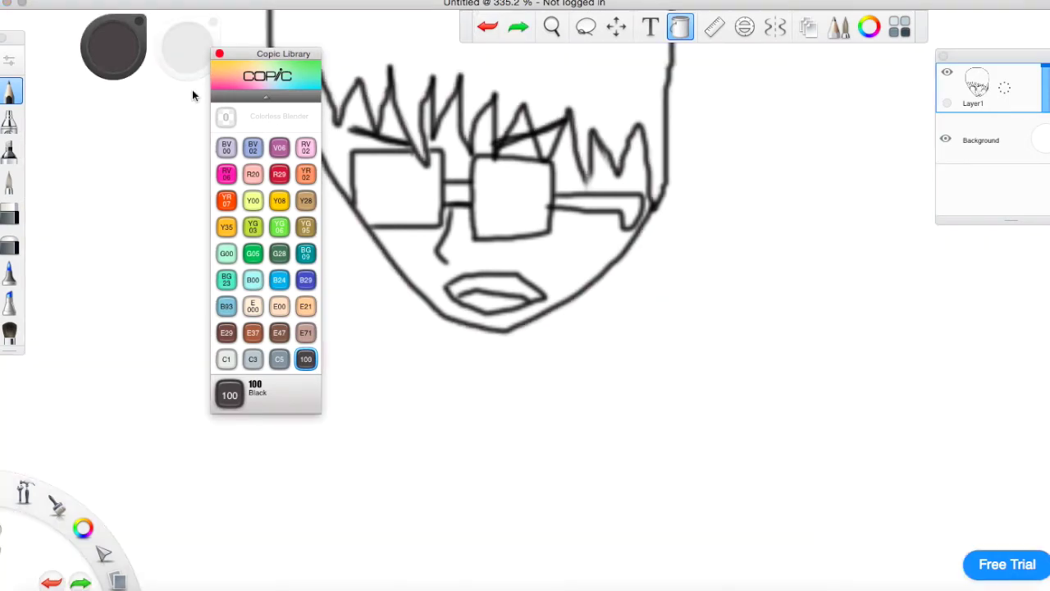
left_click(219, 54)
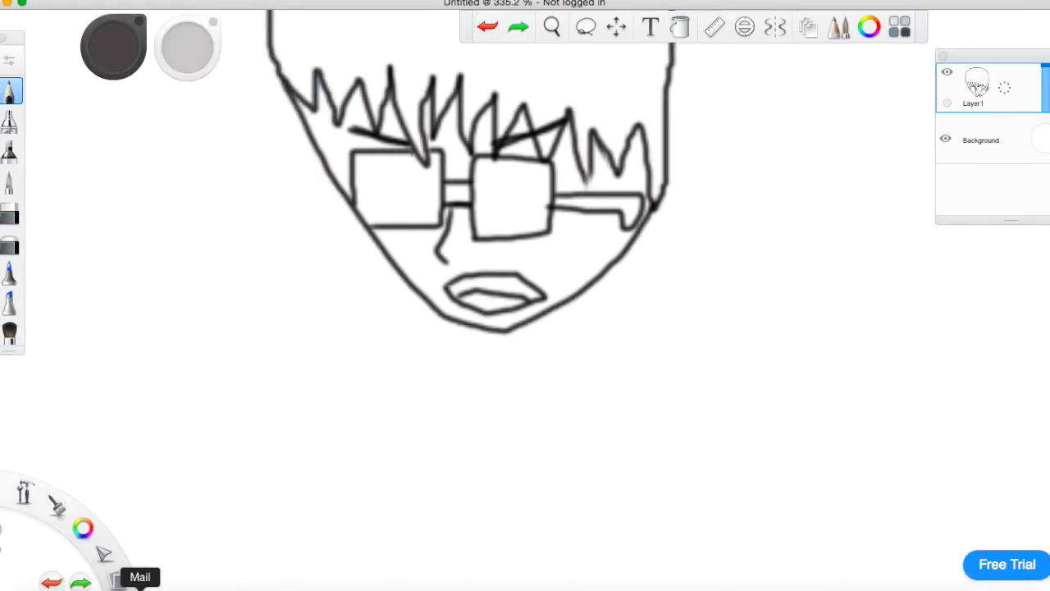
left_click(82, 532)
left_click(81, 493)
left_click(518, 27)
left_click(489, 27)
- Zoom out to see the whole head and check the Pencil's brush properties
left_click(551, 26)
left_click_drag(525, 66, 428, 218)
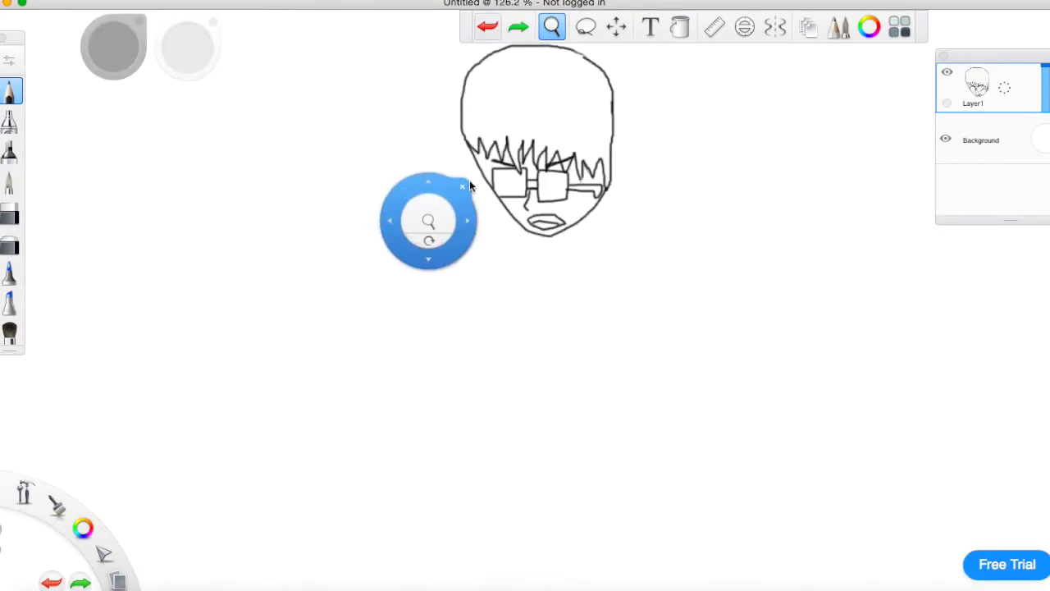
left_click(462, 189)
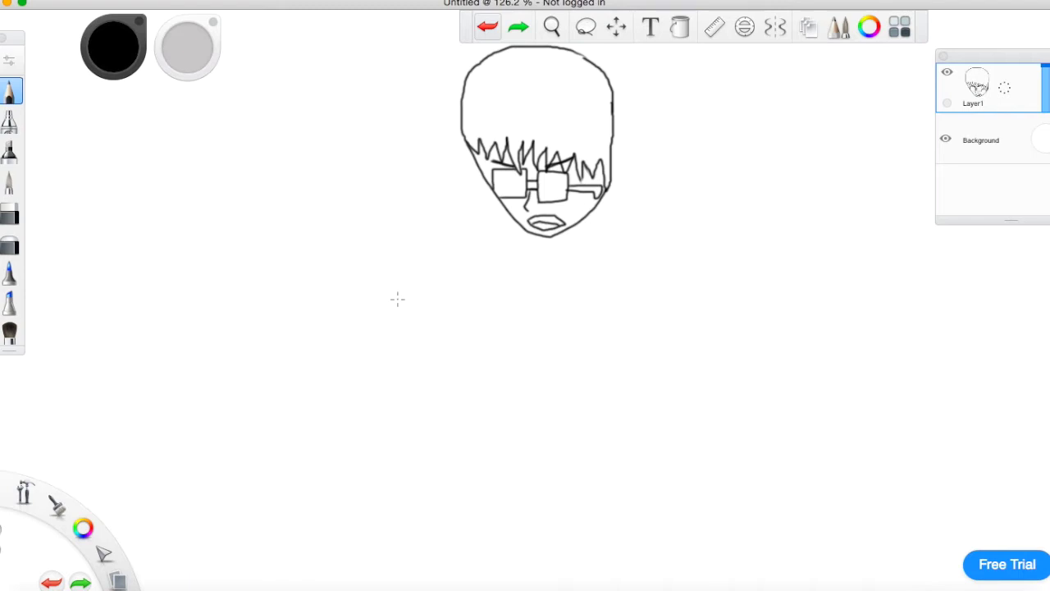
left_click(8, 59)
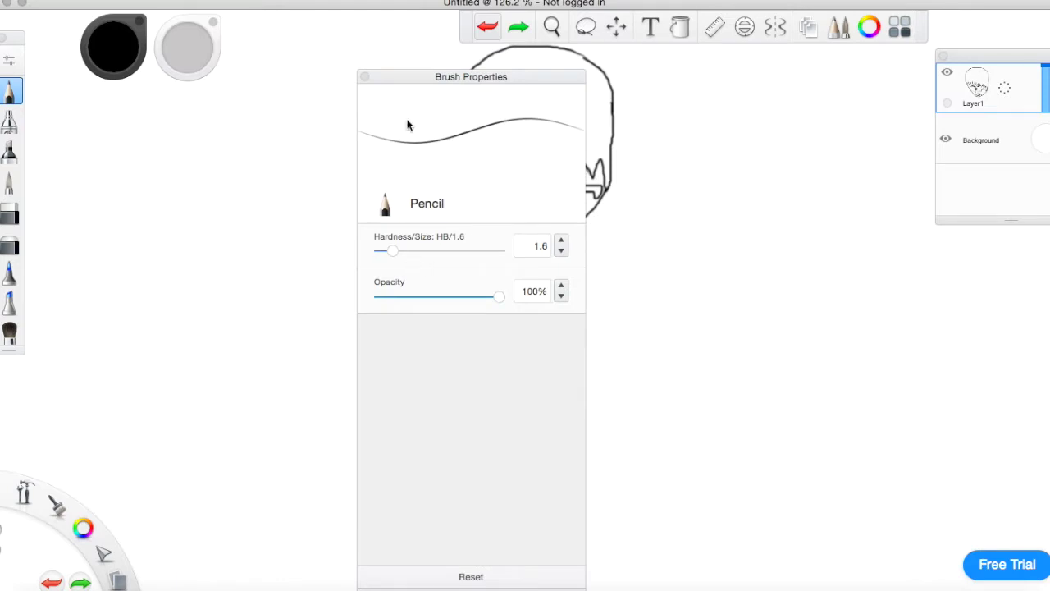
left_click(365, 76)
left_click(82, 529)
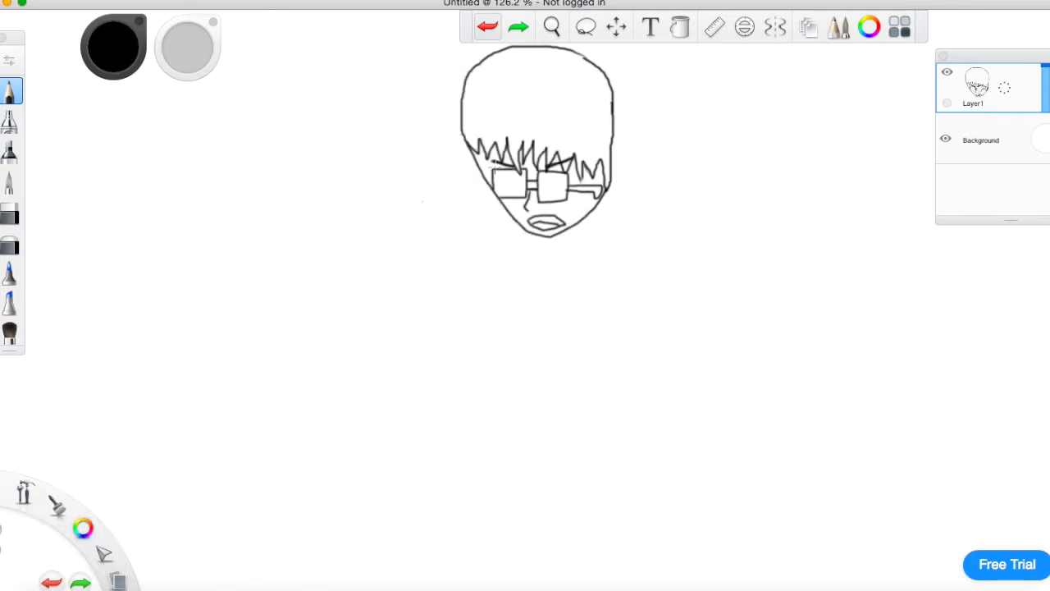
- Replace the lips and eyebrows with a flat straight mouth line and a heavy slanted brow over the right lens
mouse_move(521, 224)
left_mouse_down()
mouse_move(463, 206)
mouse_move(348, 215)
left_mouse_up()
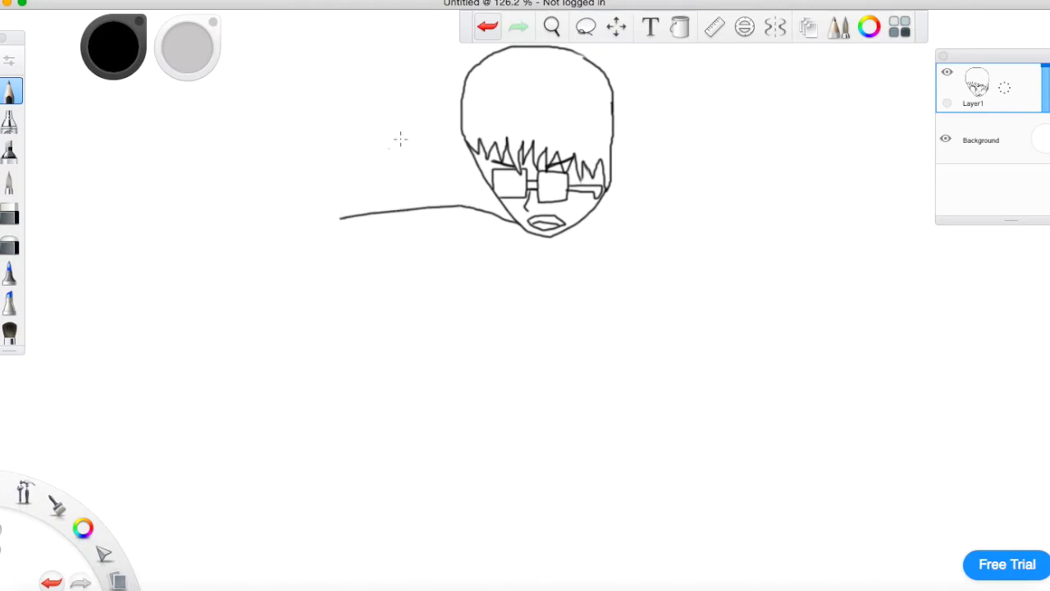
left_click(488, 27)
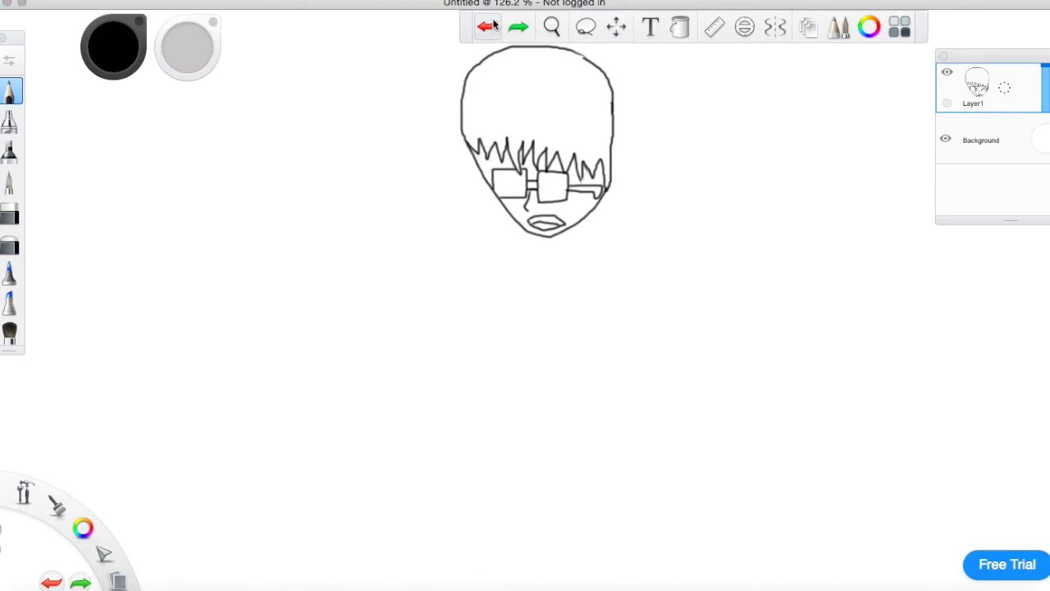
left_click(488, 26)
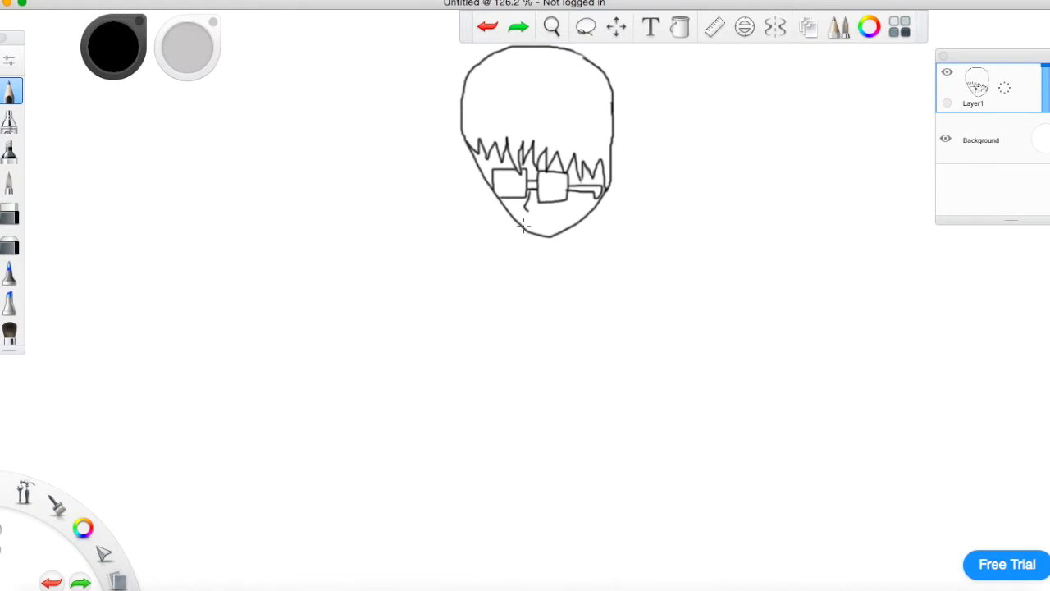
left_click_drag(542, 223, 561, 224)
left_click_drag(545, 167, 578, 155)
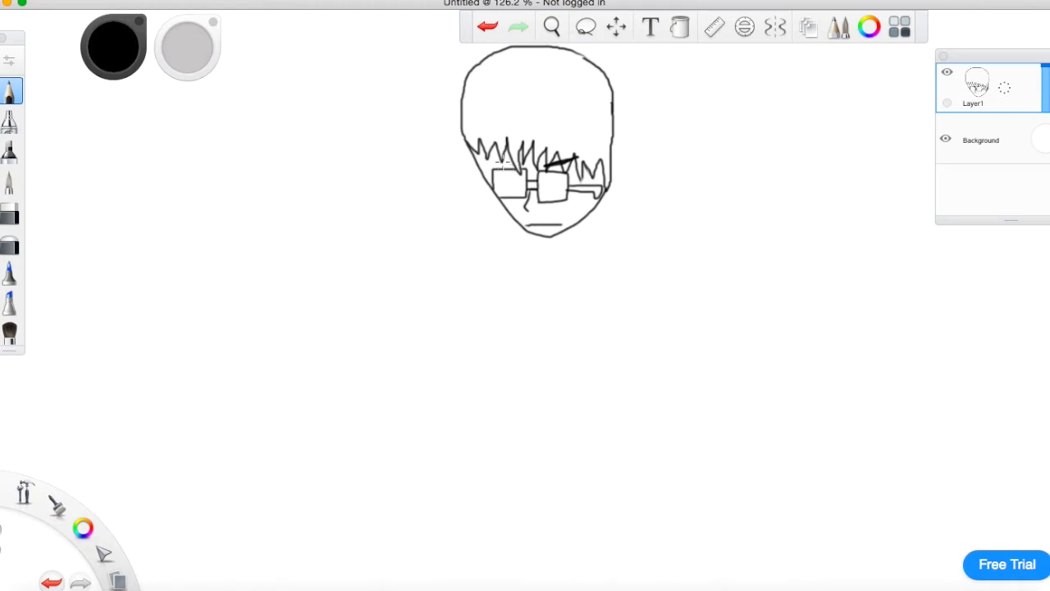
- Draw three-spiked fin ears on both sides of the head and join the spike tips with webbing lines
mouse_move(479, 164)
left_mouse_down()
mouse_move(427, 146)
mouse_move(480, 181)
mouse_move(438, 192)
mouse_move(487, 189)
mouse_move(467, 213)
mouse_move(492, 197)
left_mouse_up()
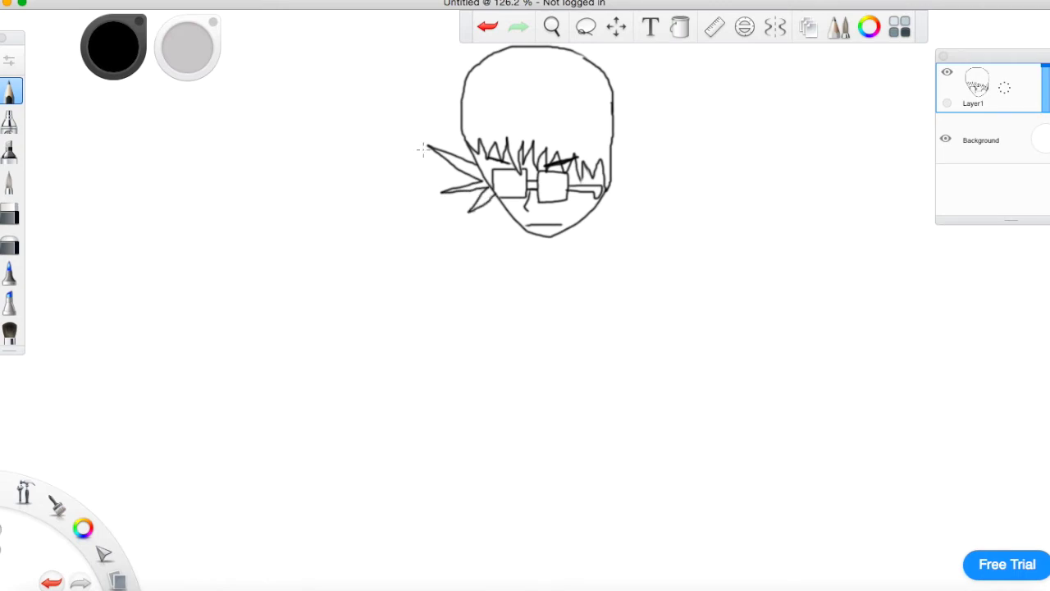
left_click_drag(430, 146, 442, 196)
left_click_drag(608, 167, 656, 143)
key("super+z")
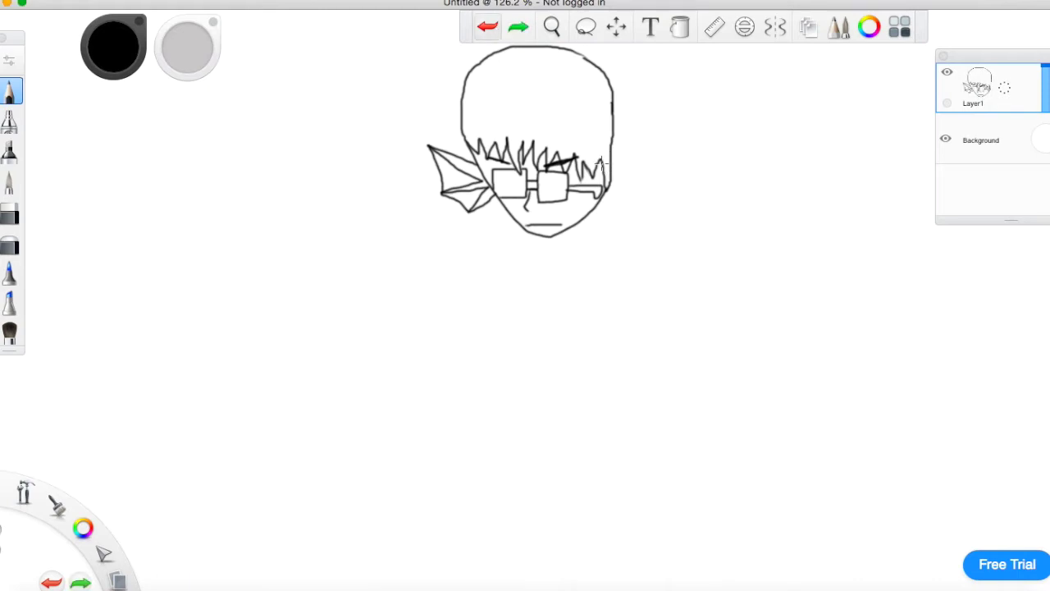
mouse_move(614, 170)
left_mouse_down()
mouse_move(663, 147)
mouse_move(620, 175)
mouse_move(678, 197)
mouse_move(611, 191)
mouse_move(633, 216)
mouse_move(603, 202)
mouse_move(614, 172)
left_mouse_up()
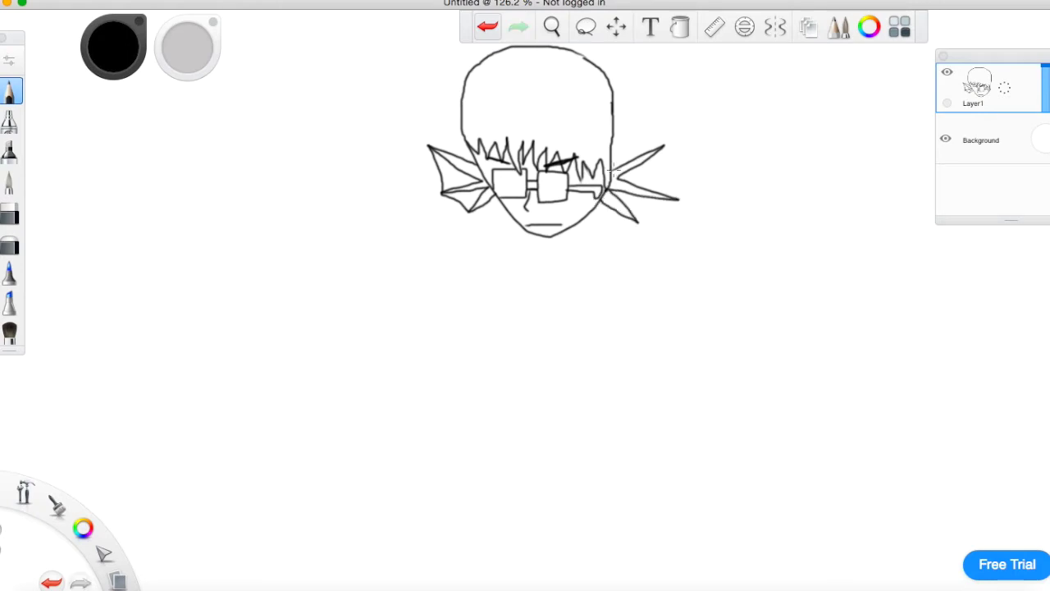
mouse_move(667, 176)
left_mouse_down()
mouse_move(678, 199)
mouse_move(638, 221)
left_mouse_up()
- Draw a V-shaped neckline under the jaw and an angular short sleeve sloping down from its left side
mouse_move(512, 223)
left_mouse_down()
mouse_move(506, 234)
mouse_move(530, 254)
mouse_move(551, 257)
mouse_move(564, 244)
left_mouse_up()
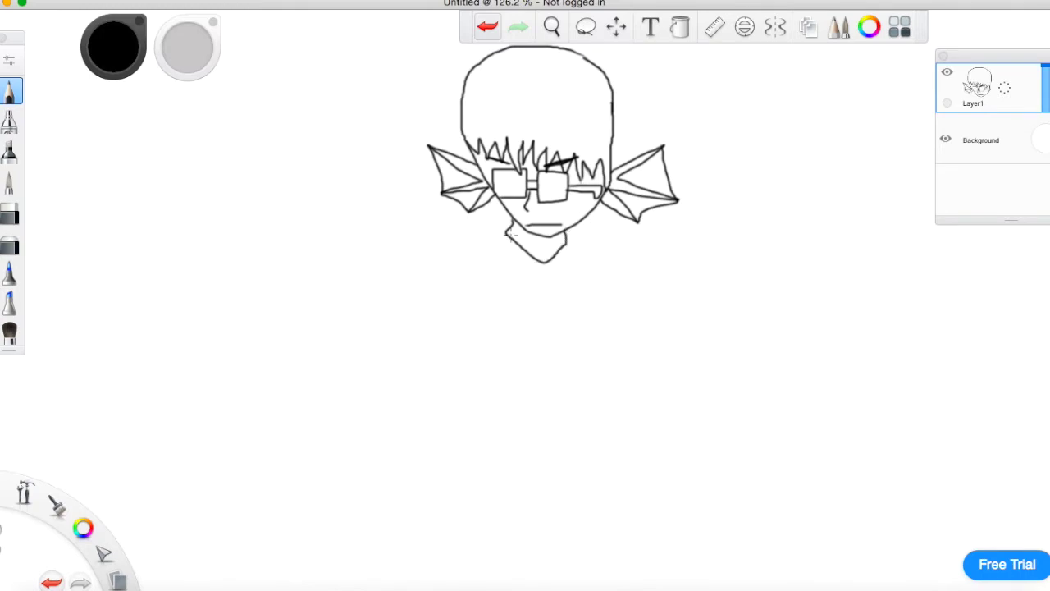
mouse_move(509, 232)
left_mouse_down()
mouse_move(470, 226)
mouse_move(405, 256)
mouse_move(482, 262)
mouse_move(507, 236)
left_mouse_up()
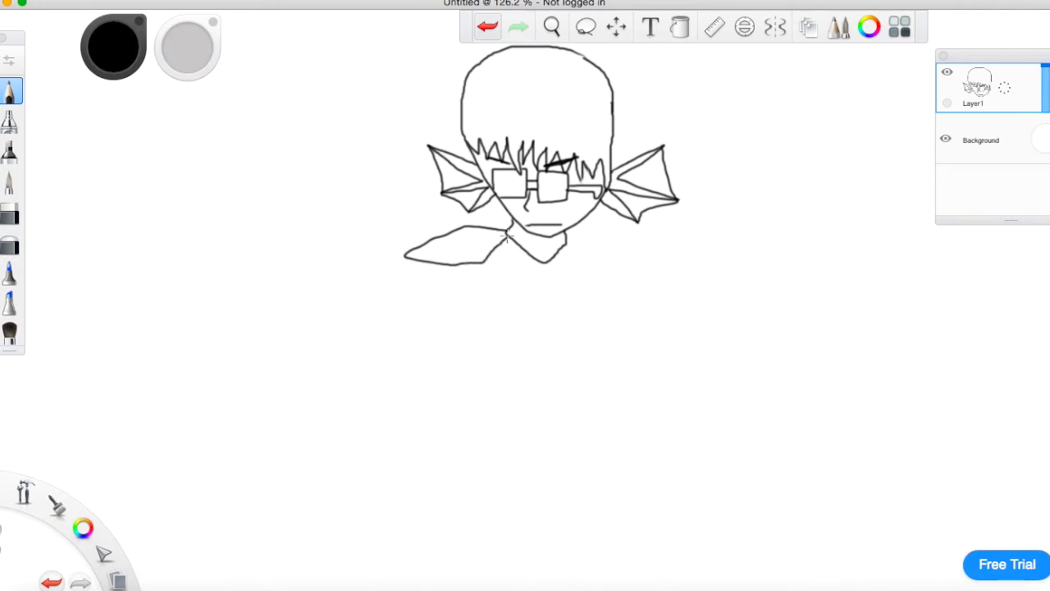
key("ctrl+z")
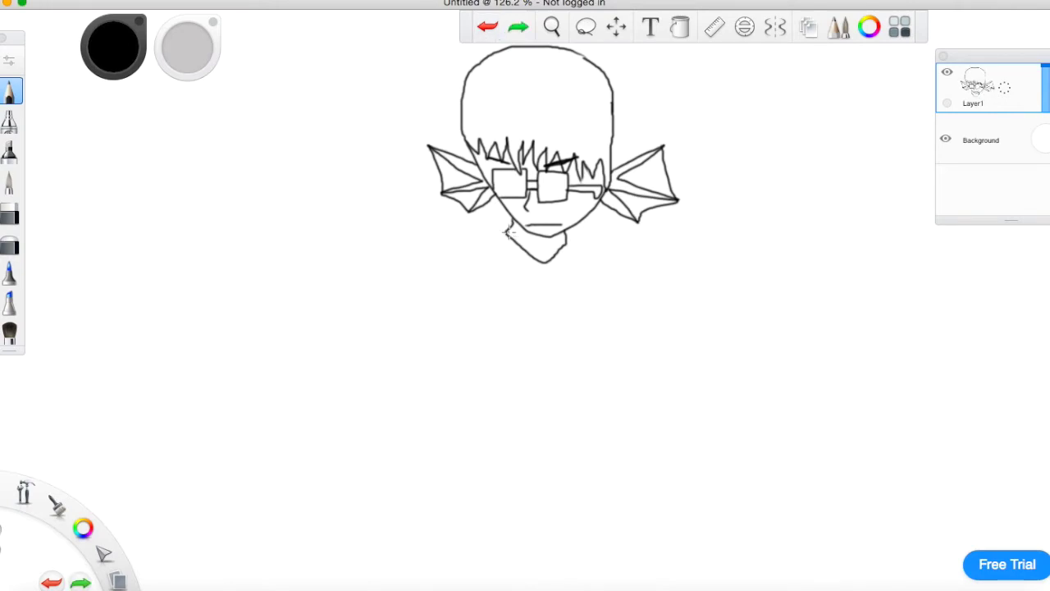
mouse_move(481, 231)
left_mouse_down()
mouse_move(445, 240)
mouse_move(393, 283)
mouse_move(473, 282)
mouse_move(507, 236)
left_mouse_up()
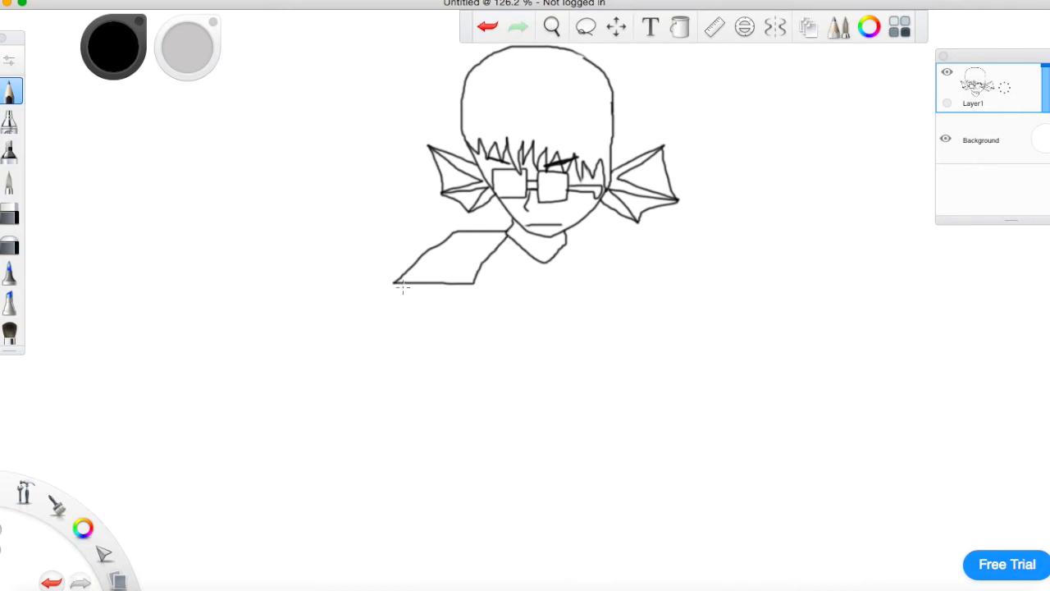
- Draw the upper arm below the sleeve and close it with a curved line at the elbow
left_click_drag(407, 262, 369, 316)
mouse_move(469, 284)
left_mouse_down()
mouse_move(445, 317)
mouse_move(411, 332)
left_mouse_up()
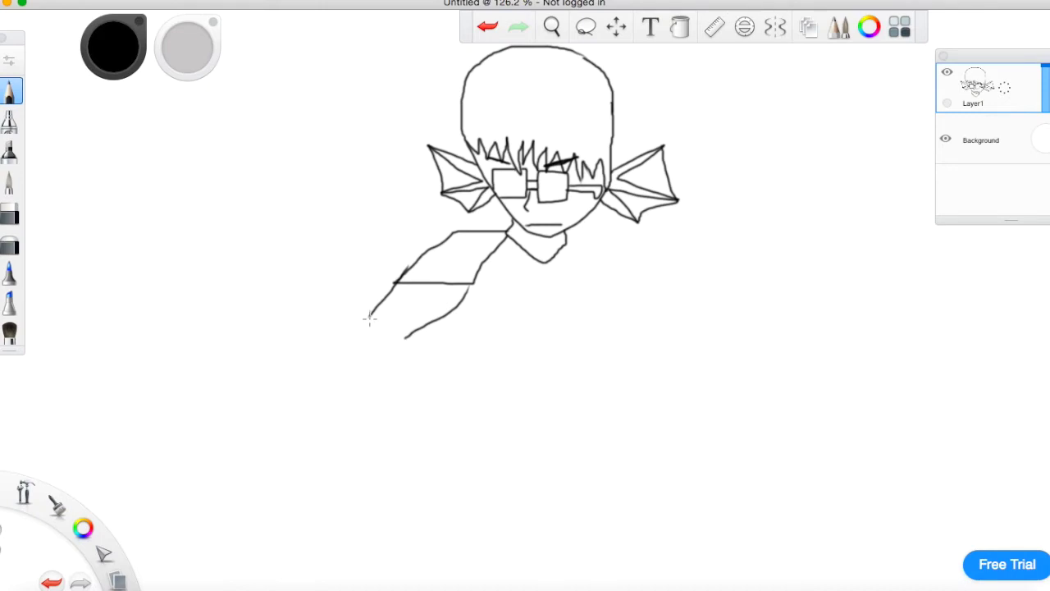
mouse_move(370, 314)
left_mouse_down()
mouse_move(382, 334)
mouse_move(404, 338)
left_mouse_up()
- Draw the bent elbow and the forearm's upper and lower edges, reaching across in front of the body
mouse_move(368, 318)
left_mouse_down()
mouse_move(410, 342)
mouse_move(366, 325)
mouse_move(350, 329)
mouse_move(346, 357)
mouse_move(421, 410)
left_mouse_up()
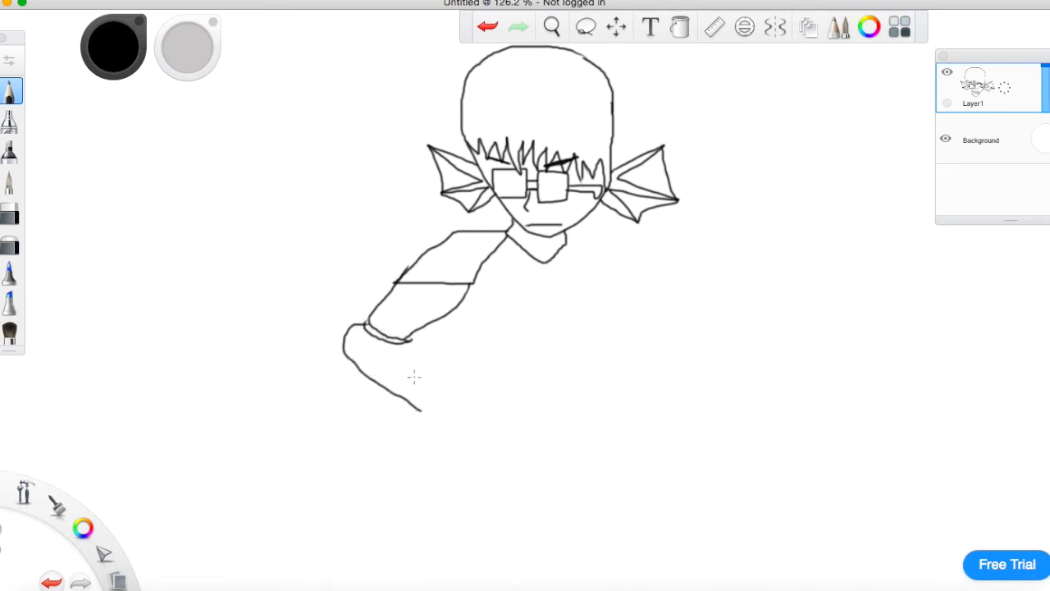
mouse_move(408, 341)
left_mouse_down()
mouse_move(429, 339)
mouse_move(522, 392)
left_mouse_up()
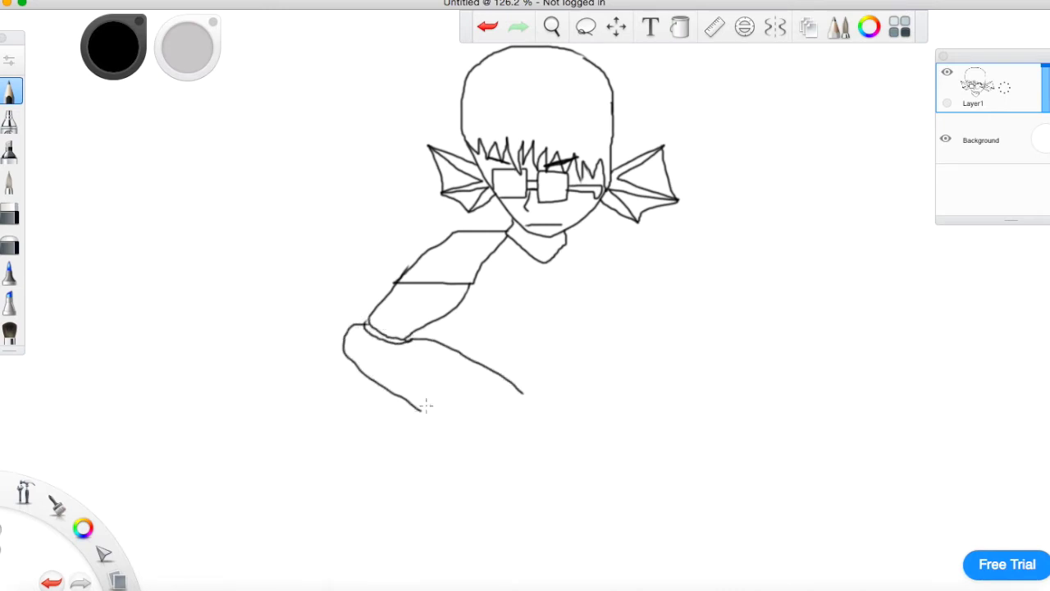
left_click_drag(420, 415, 520, 428)
left_click(490, 29)
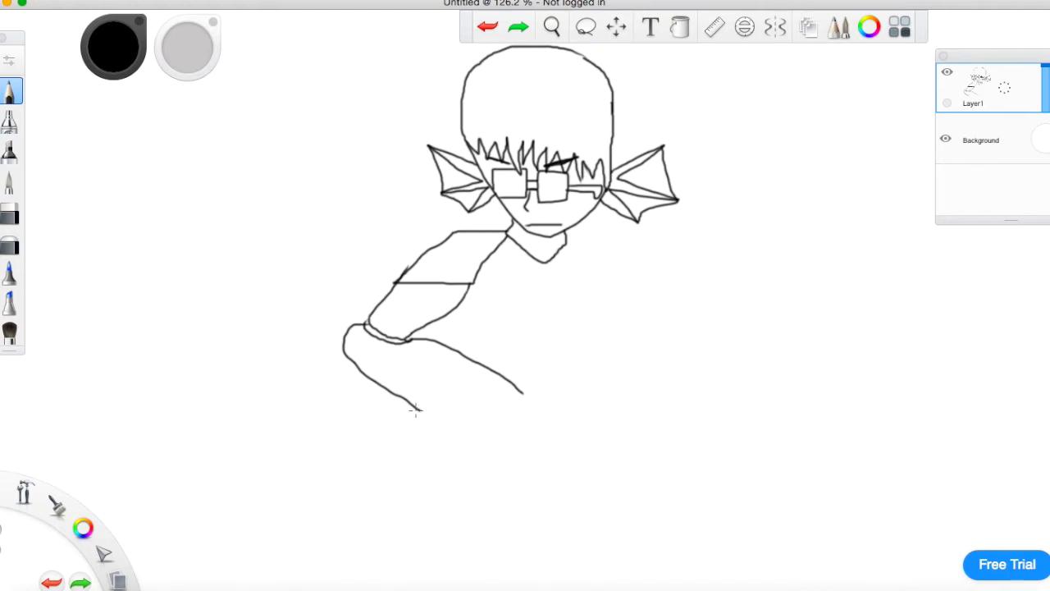
left_click_drag(420, 411, 506, 427)
- Draw a clenched fist with curled fingers at the forearm's end and erase the stray line on its top finger
left_click_drag(522, 392, 561, 402)
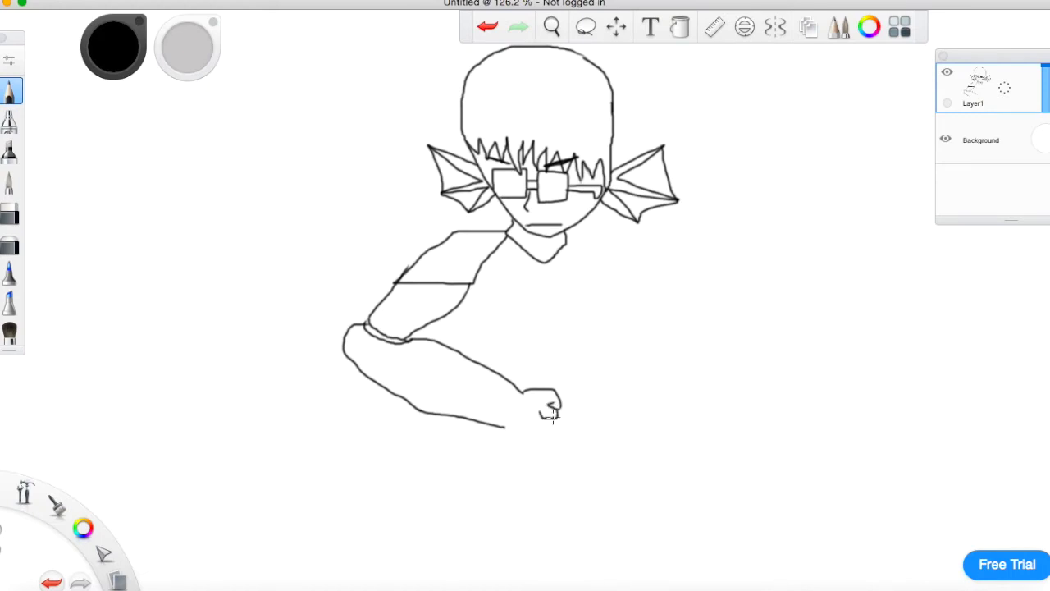
left_click_drag(545, 441, 510, 432)
left_click_drag(542, 403, 558, 382)
left_click(489, 29)
key("e")
left_click(551, 398)
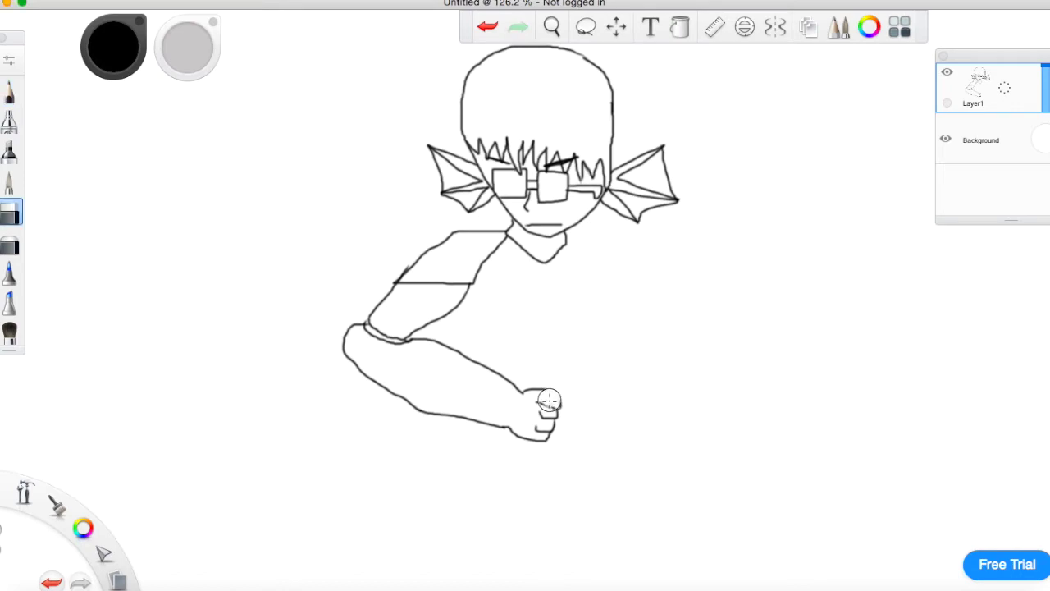
left_click(8, 93)
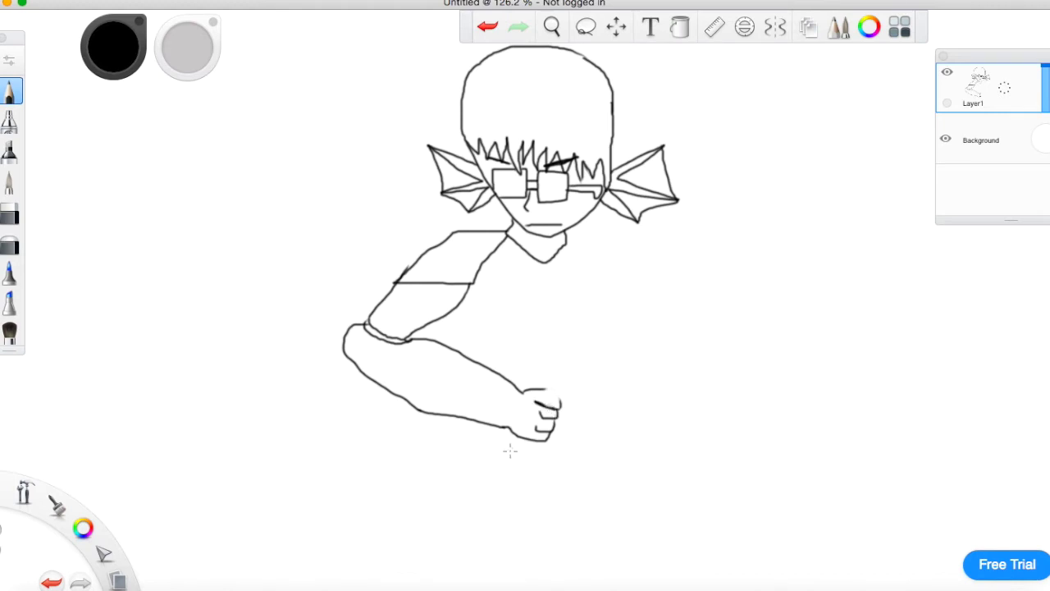
left_click_drag(509, 450, 456, 556)
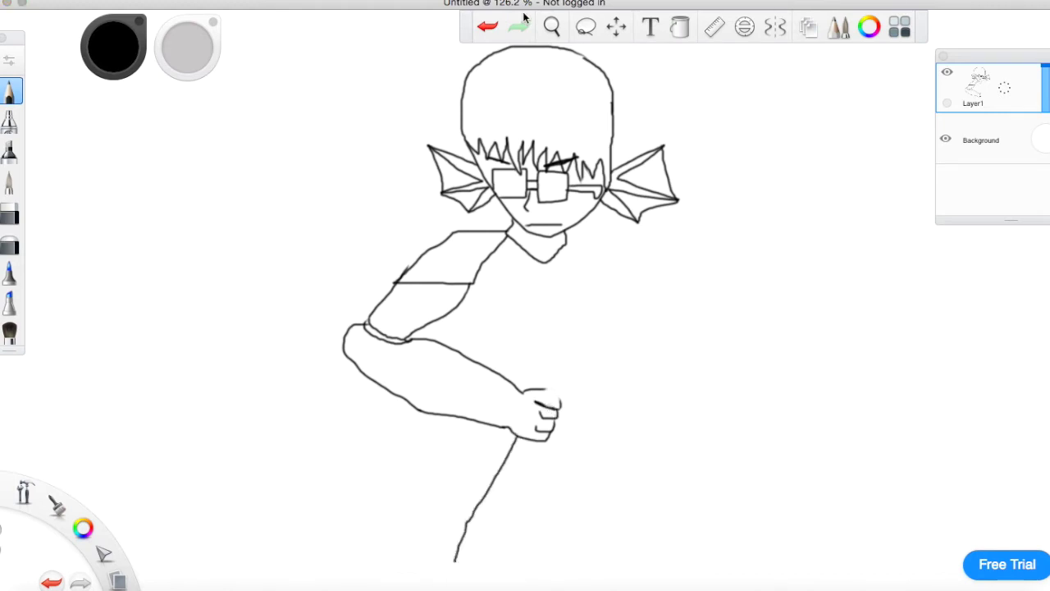
key("super+z")
mouse_move(513, 435)
left_mouse_down()
mouse_move(435, 586)
mouse_move(451, 583)
mouse_move(471, 552)
mouse_move(520, 436)
left_mouse_up()
left_click(487, 26)
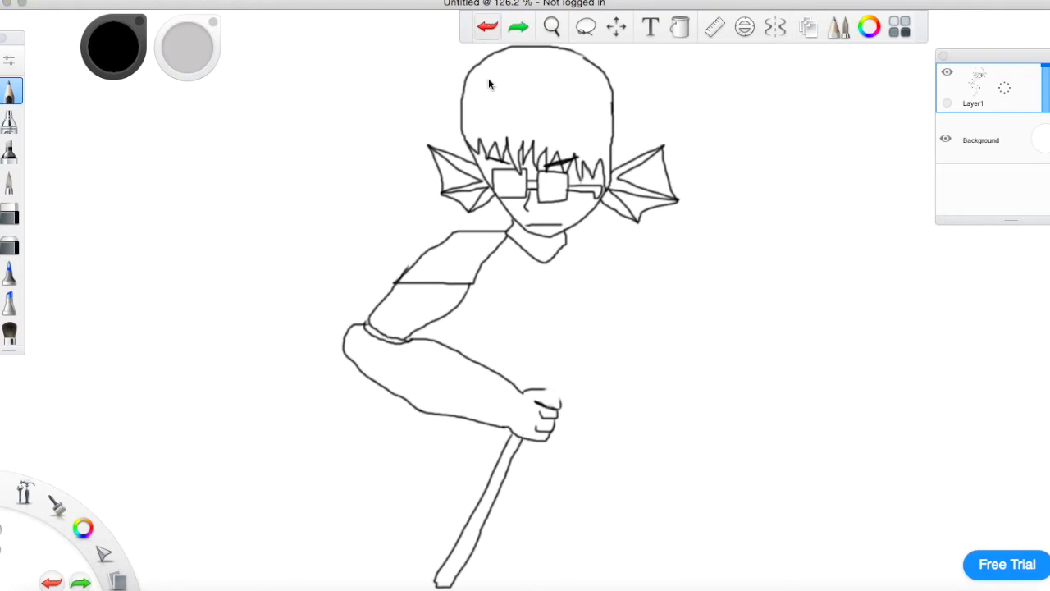
left_click(488, 26)
- Draw the two freehand edges of a staff's lower shaft, slanting down from beneath the fist
left_click(553, 26)
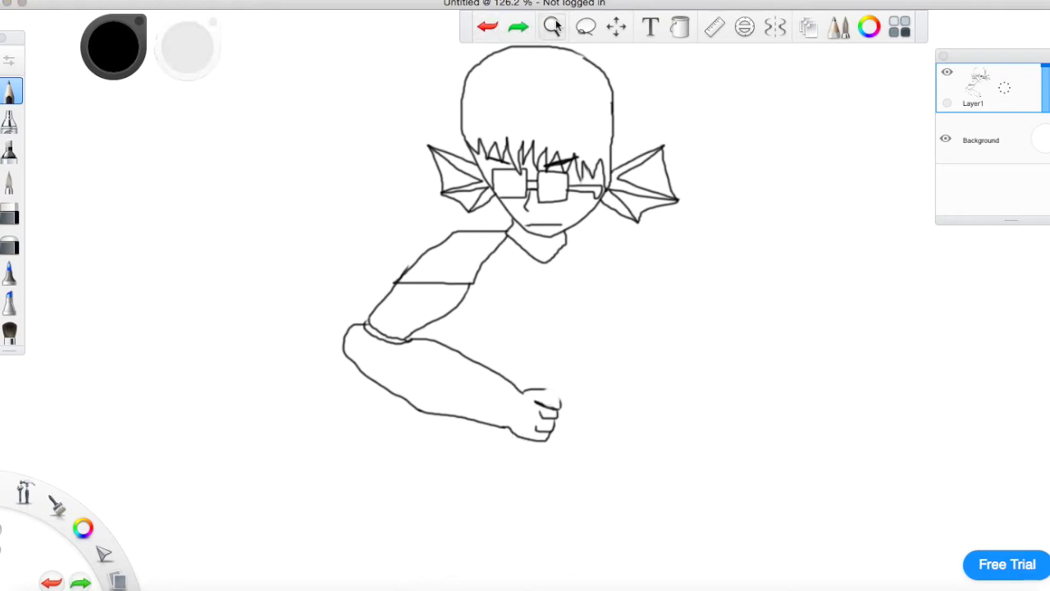
mouse_move(510, 398)
left_mouse_down()
mouse_move(434, 356)
mouse_move(626, 328)
left_mouse_up()
left_click(468, 368)
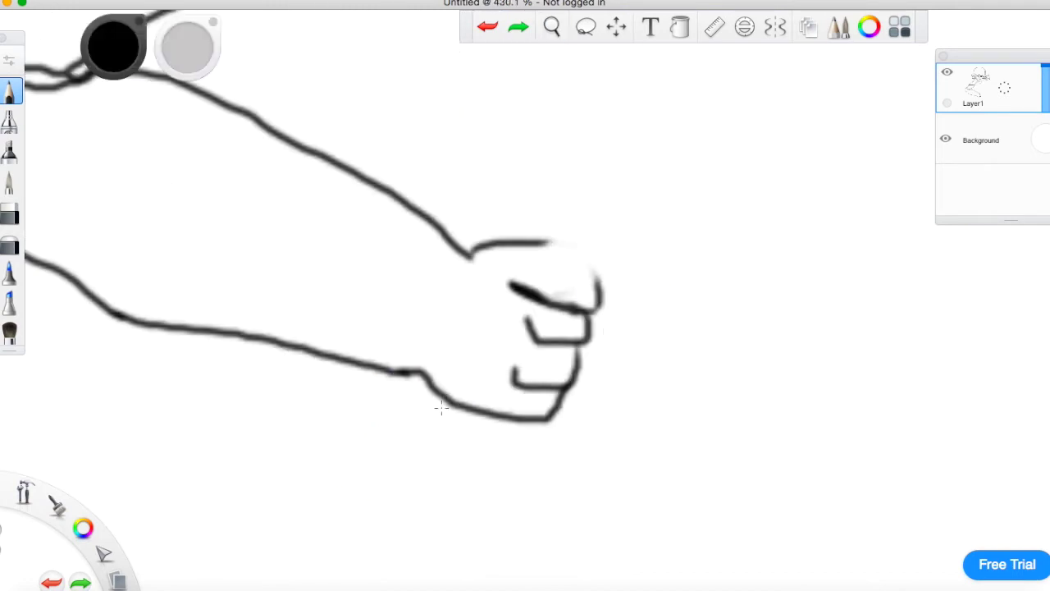
mouse_move(444, 399)
left_mouse_down()
mouse_move(366, 576)
mouse_move(409, 572)
mouse_move(438, 482)
left_mouse_up()
left_click_drag(463, 432, 473, 409)
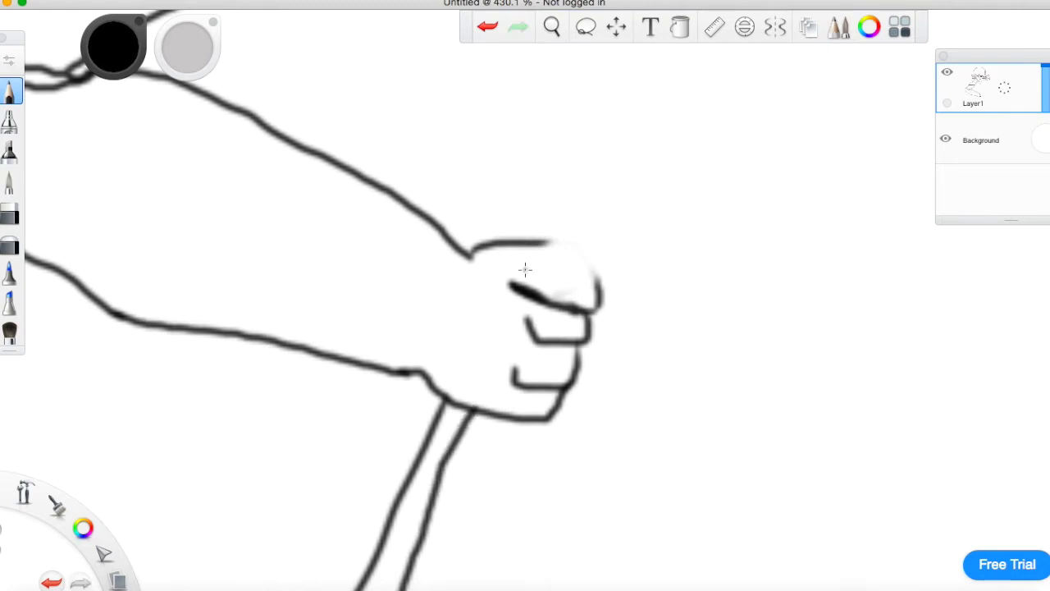
- Draw the two freehand edges of the staff's upper shaft, slanting up from inside the fist
mouse_move(519, 288)
left_mouse_down()
mouse_move(494, 264)
mouse_move(669, 96)
left_mouse_up()
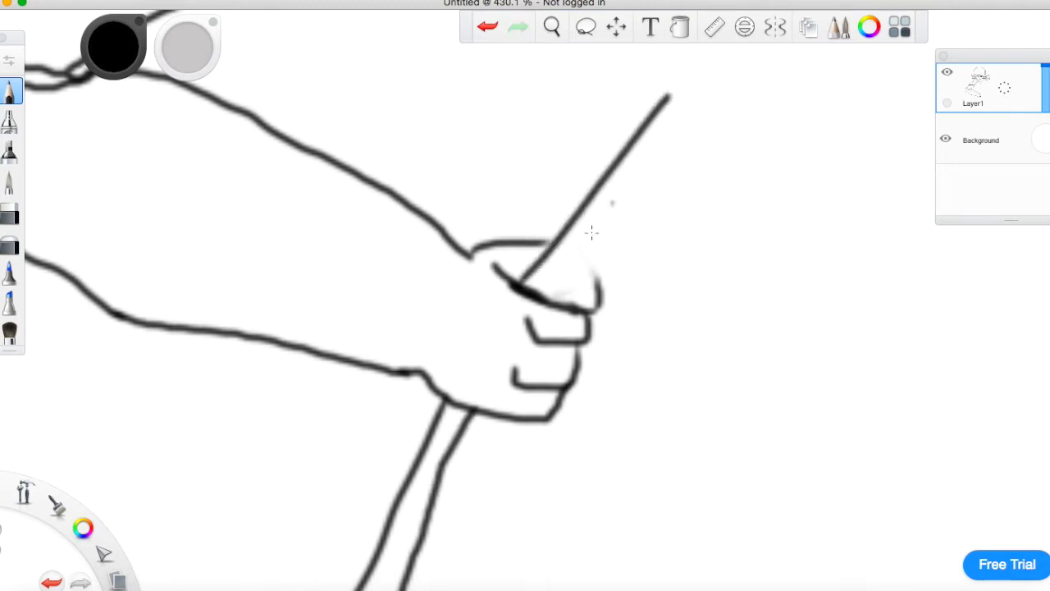
left_click(487, 26)
left_click_drag(558, 173, 519, 292)
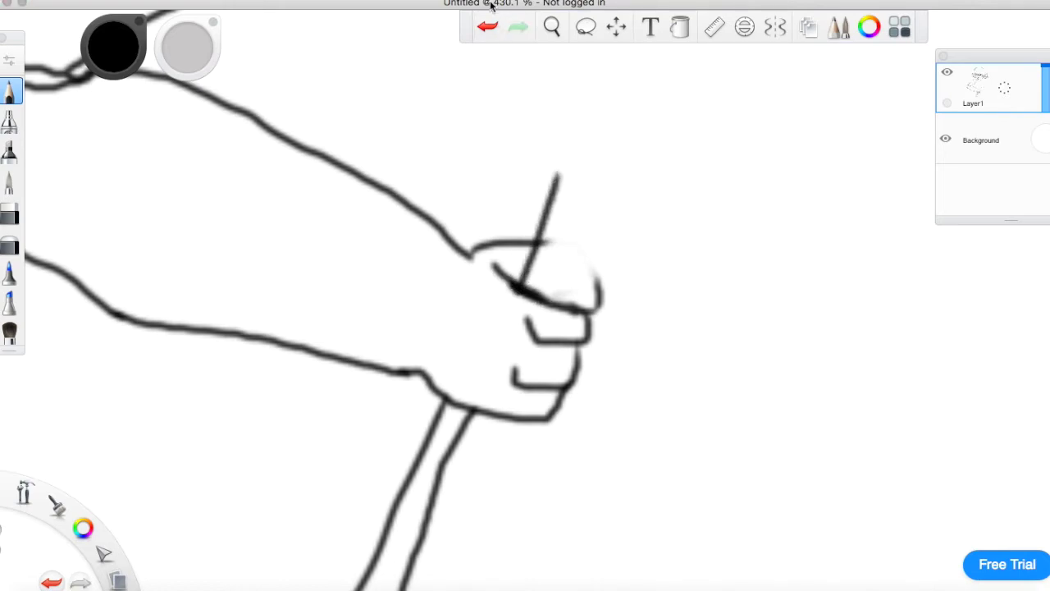
left_click(488, 26)
mouse_move(555, 185)
left_mouse_down()
mouse_move(511, 281)
mouse_move(554, 254)
mouse_move(621, 133)
left_mouse_up()
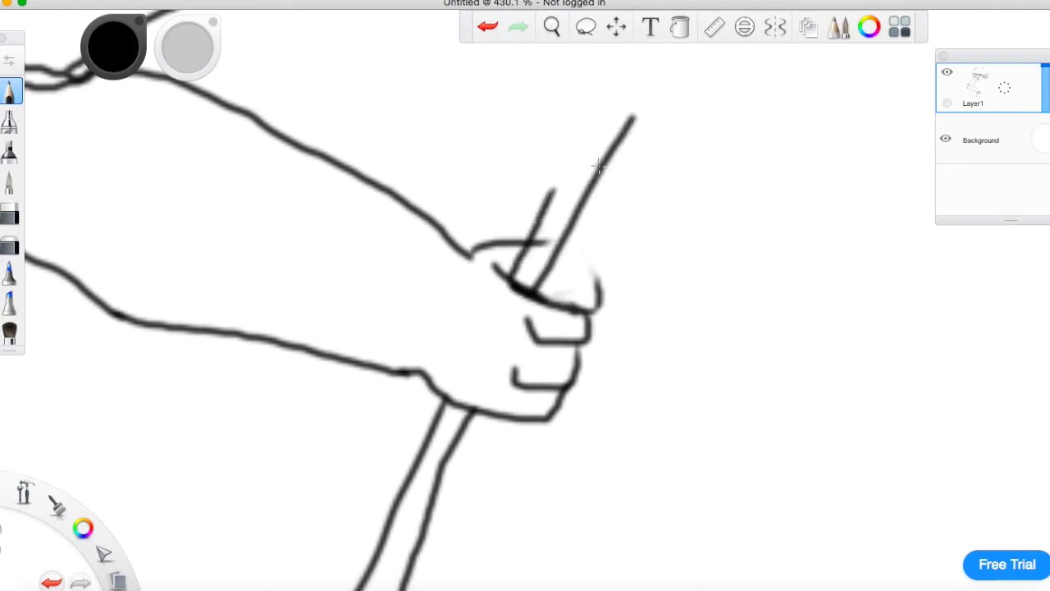
mouse_move(549, 197)
left_mouse_down()
mouse_move(584, 157)
mouse_move(624, 78)
left_mouse_up()
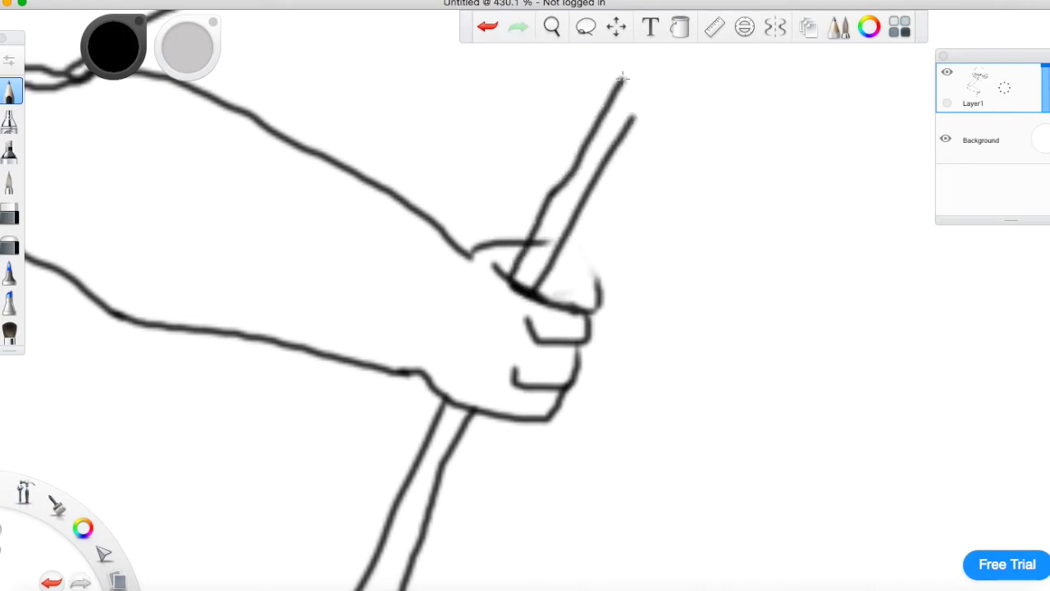
left_click_drag(630, 127, 652, 87)
- Redraw the rounded outline of the fist's top finger beside the shaft
left_click(551, 27)
mouse_move(596, 184)
left_mouse_down()
mouse_move(506, 180)
mouse_move(502, 196)
left_mouse_up()
left_click_drag(511, 151, 448, 254)
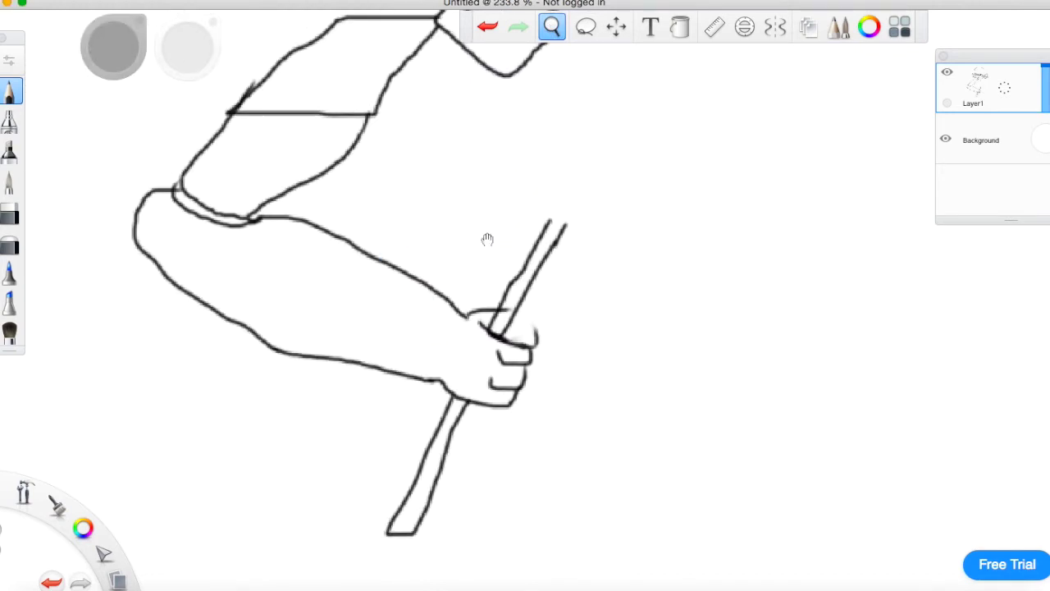
left_click(525, 341)
left_click(536, 270)
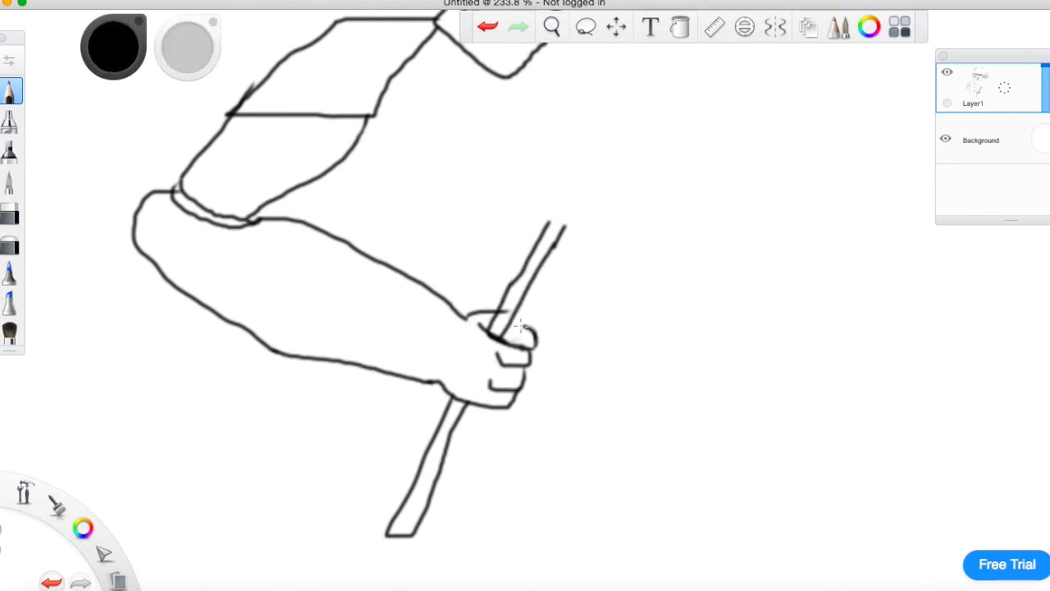
- Try to extend the upper shaft with a straight ruler-guided line towards the right ear fin
mouse_move(546, 220)
left_mouse_down()
mouse_move(566, 201)
mouse_move(618, 67)
left_mouse_up()
left_click(488, 30)
left_click(552, 27)
left_click_drag(552, 217, 517, 222)
left_click_drag(522, 177, 392, 356)
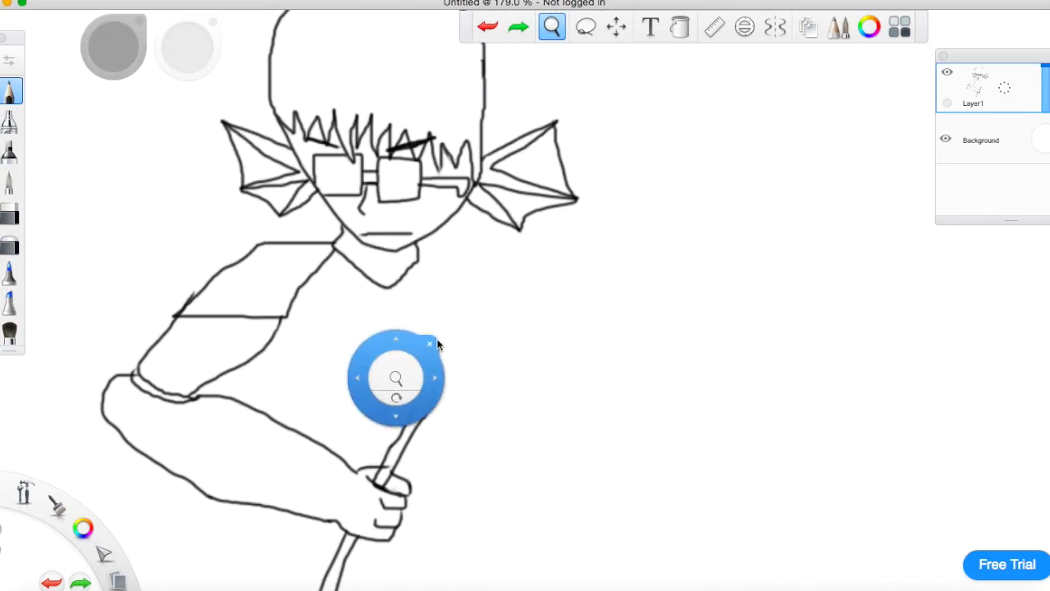
left_click(431, 342)
left_click(585, 27)
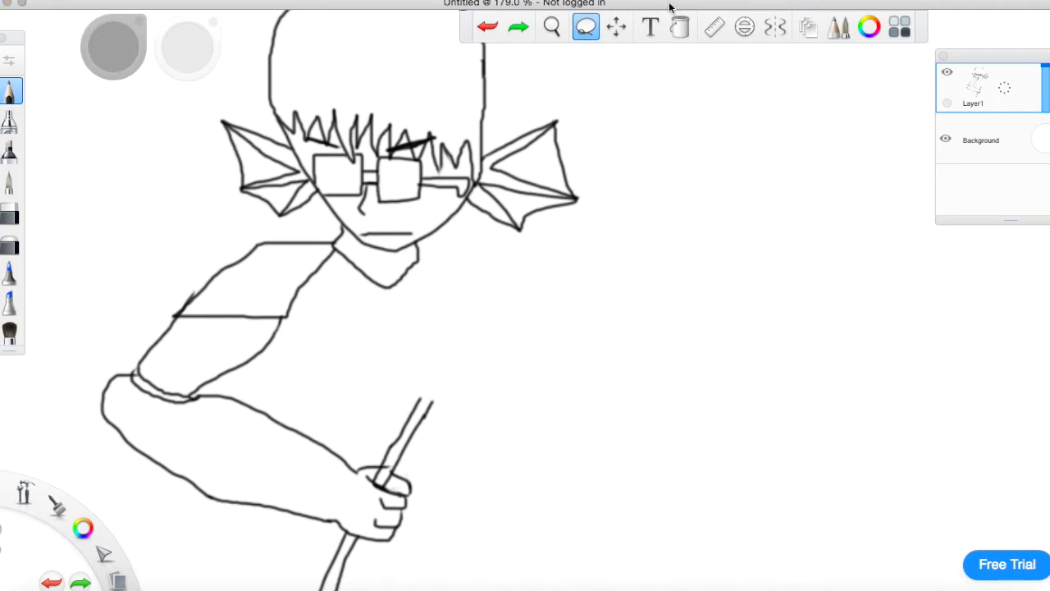
left_click(714, 27)
left_click_drag(430, 443, 436, 420)
left_click_drag(659, 212, 631, 128)
mouse_move(441, 414)
left_mouse_down()
mouse_move(427, 375)
mouse_move(506, 230)
left_mouse_up()
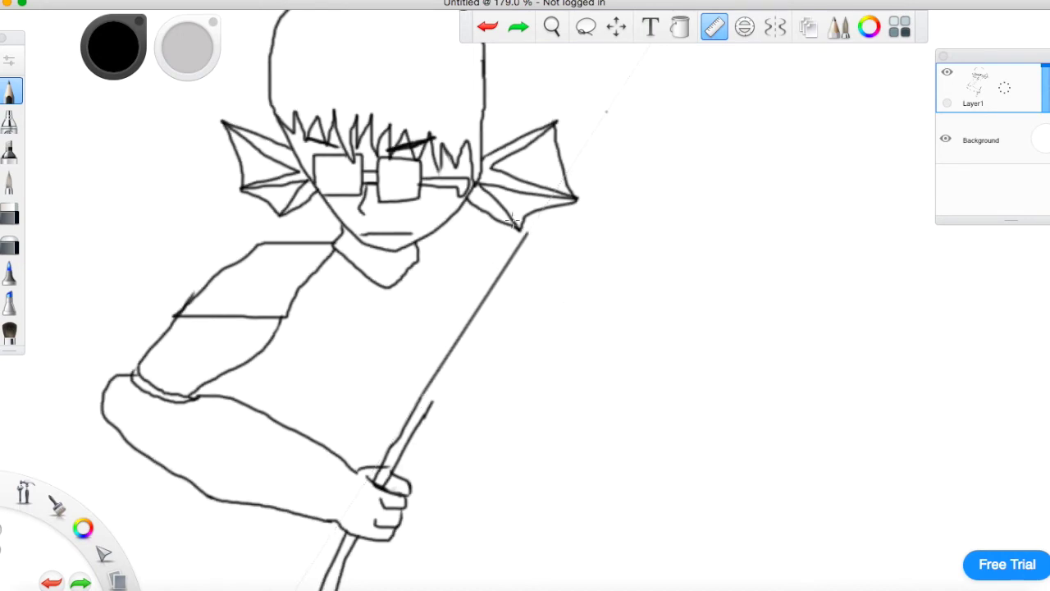
- Undo the ruled extension, the finger touch-up and all freehand staff lines back to the bare fist
left_click(502, 27)
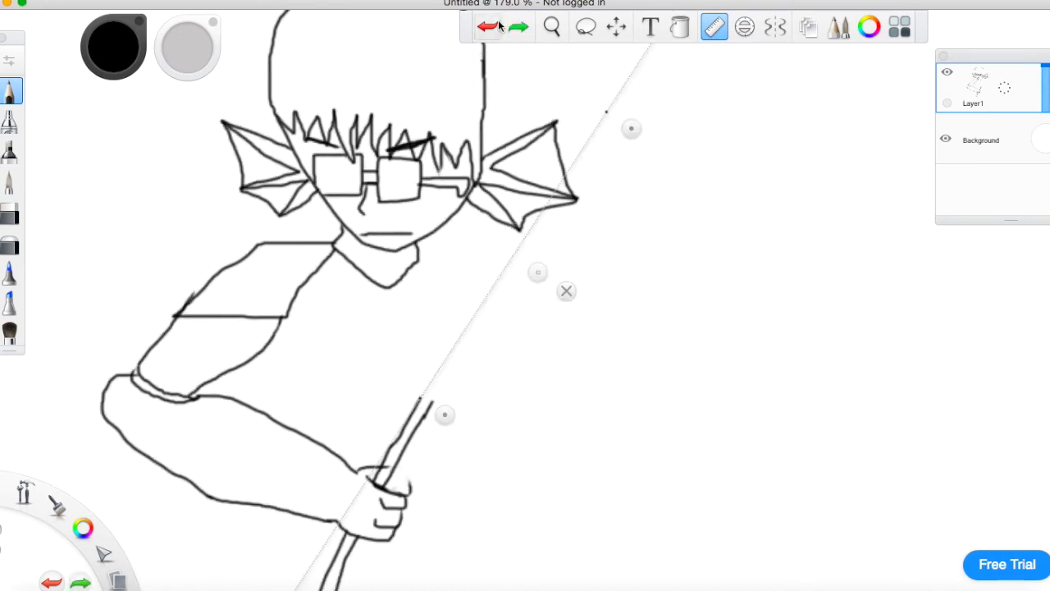
left_click(502, 27)
left_click(502, 27)
left_click(503, 28)
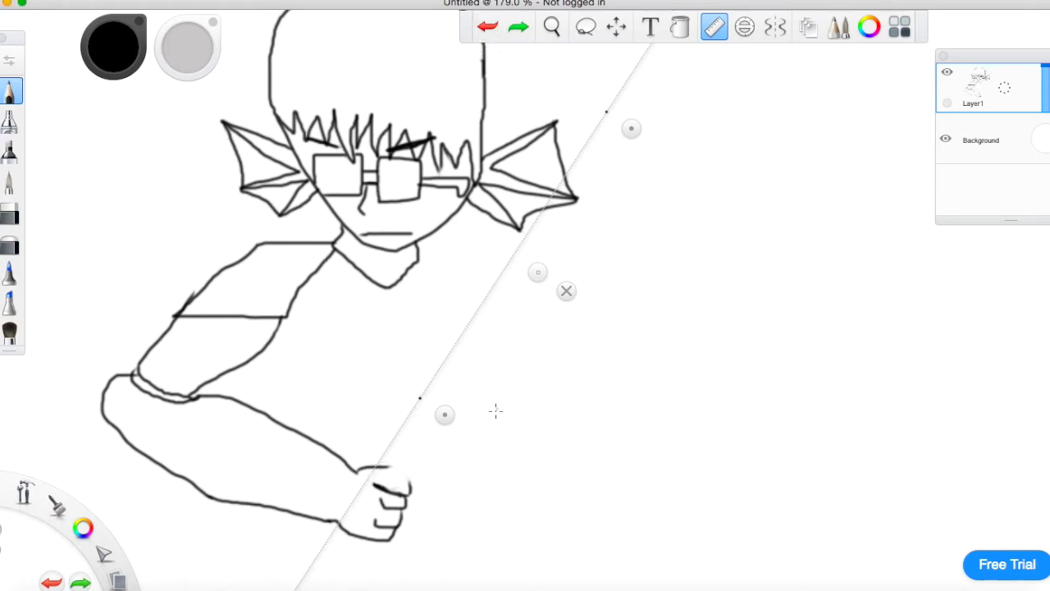
- Align the ruler diagonally through the fist and rule the staff's first edge from the fist up to the right ear fin
mouse_move(444, 415)
left_mouse_down()
mouse_move(402, 502)
mouse_move(558, 253)
left_mouse_up()
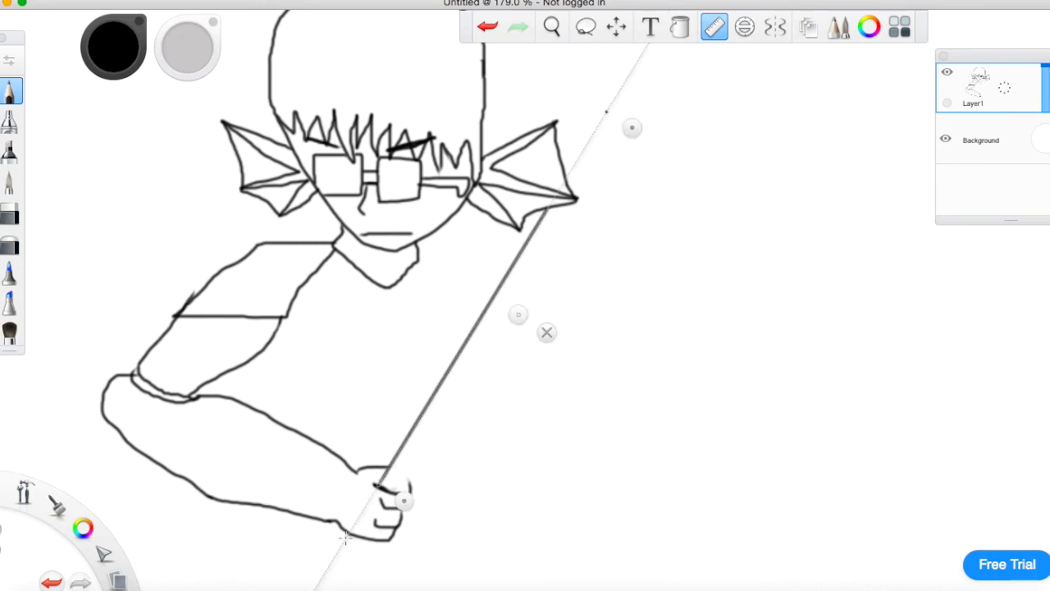
left_click_drag(350, 532, 320, 581)
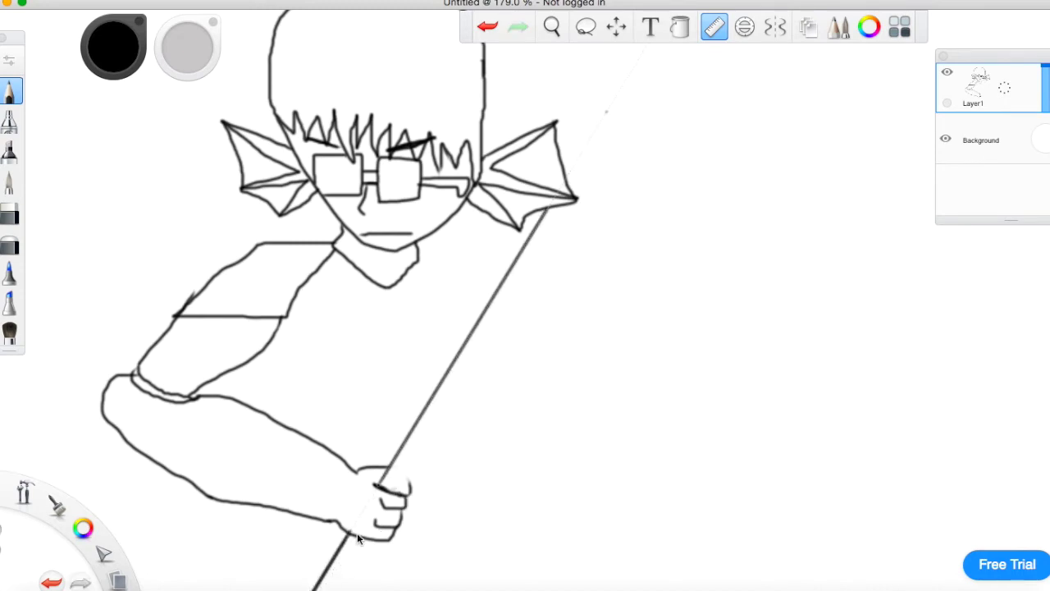
left_click(487, 27)
- Realign the ruler with the staff's first edge and rule its continuation below the fist
left_click(551, 27)
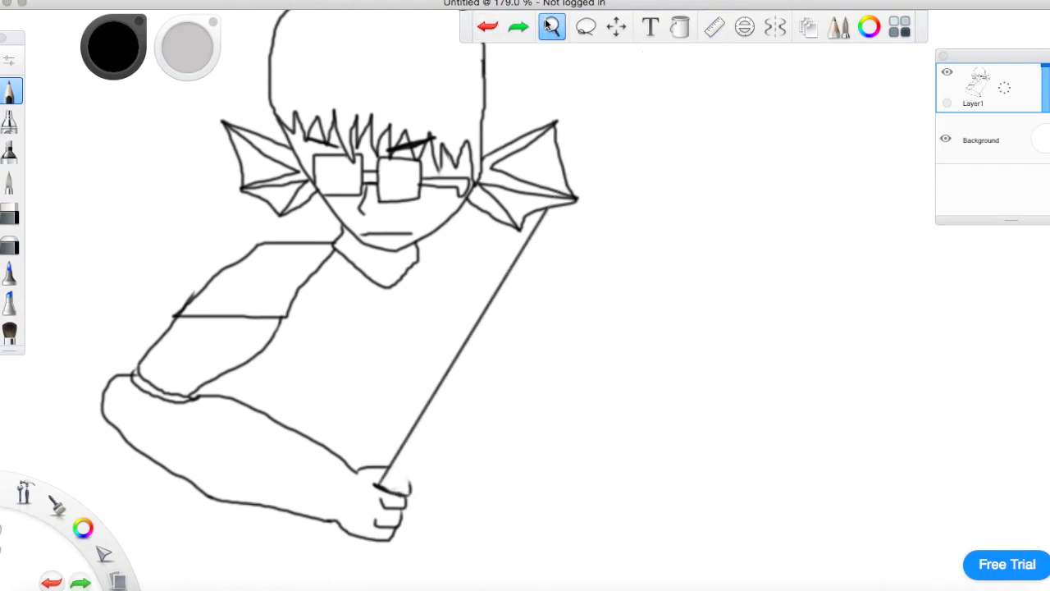
left_click_drag(491, 319, 490, 213)
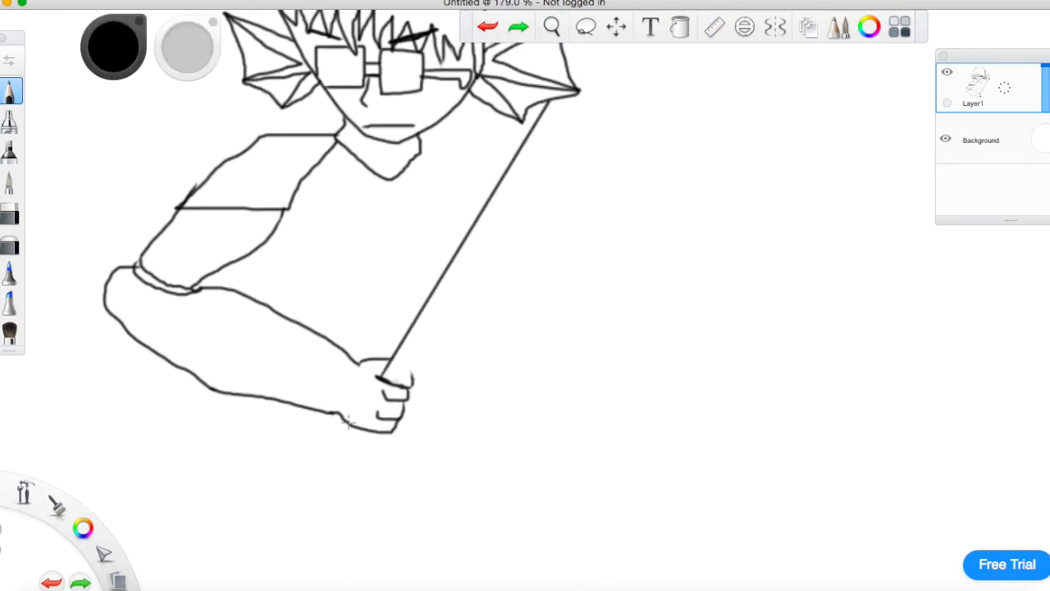
left_click_drag(340, 432, 271, 529)
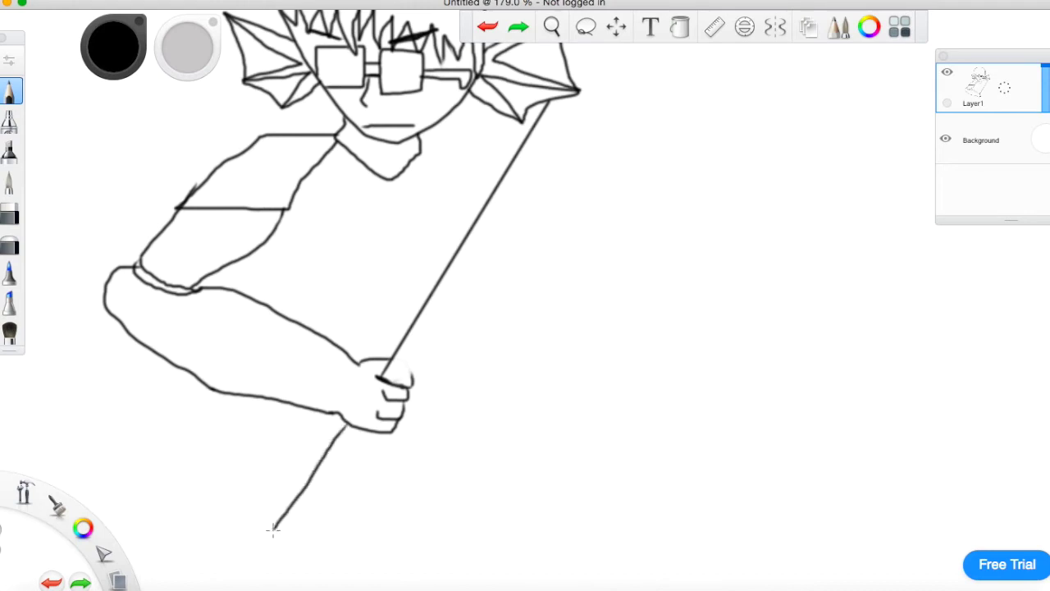
left_click(487, 26)
left_click(715, 27)
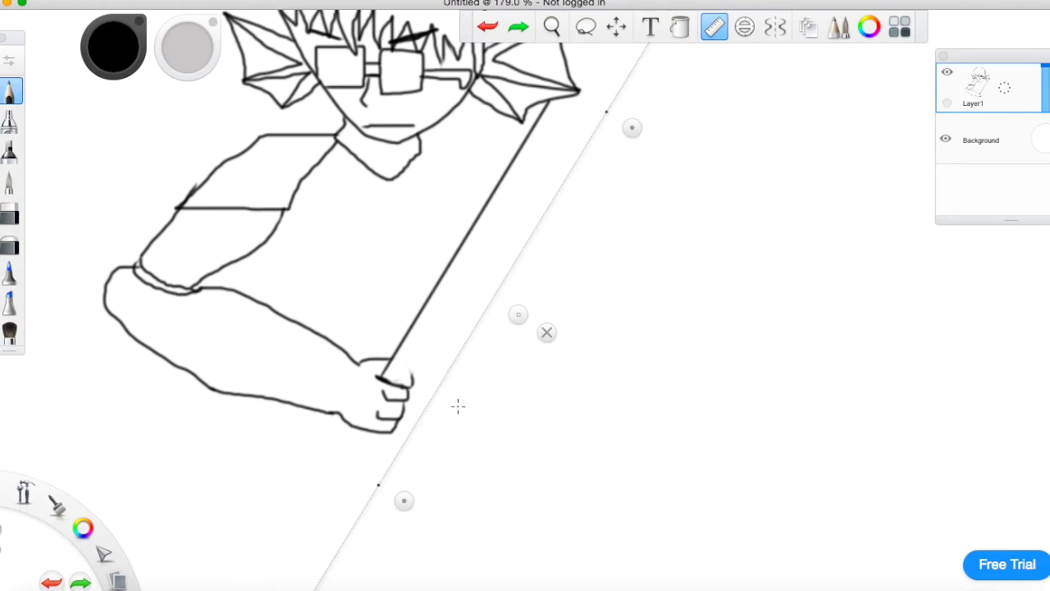
left_click_drag(518, 314, 458, 305)
left_click_drag(349, 418, 302, 495)
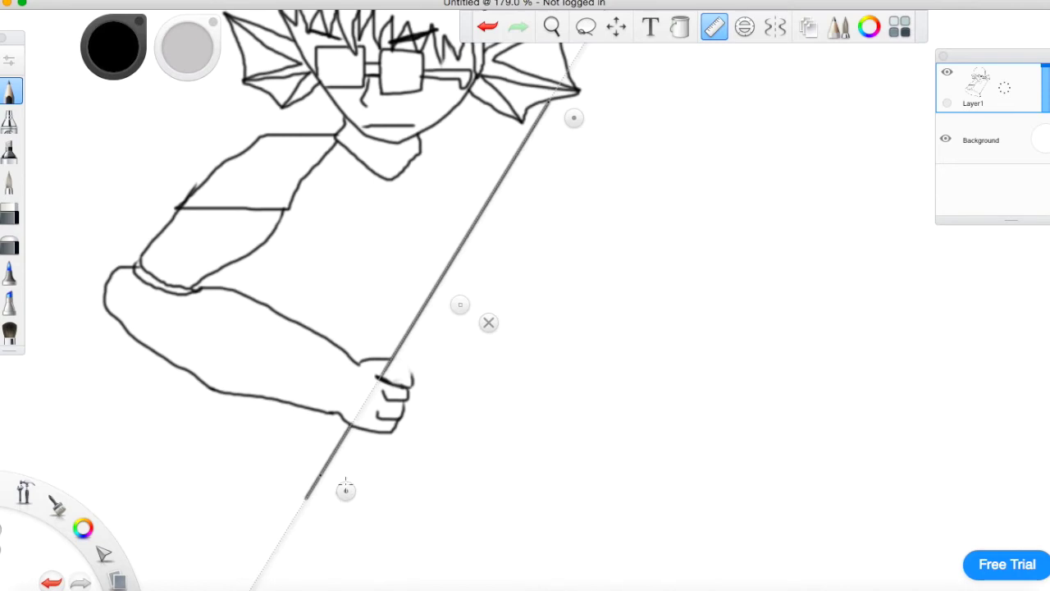
- Shift the ruler slightly outward and rule the staff's parallel second edge below and above the fist
left_click_drag(461, 305, 476, 320)
mouse_move(373, 432)
left_mouse_down()
mouse_move(331, 504)
mouse_move(379, 434)
left_mouse_up()
mouse_move(403, 384)
left_mouse_down()
mouse_move(527, 215)
mouse_move(583, 101)
mouse_move(626, 47)
left_mouse_up()
- Extend both staff edges with the ruler past the right ear fin to about the height of the head, then dismiss the ruler
left_click(551, 27)
left_click_drag(534, 183, 511, 409)
left_click(541, 356)
left_click(714, 26)
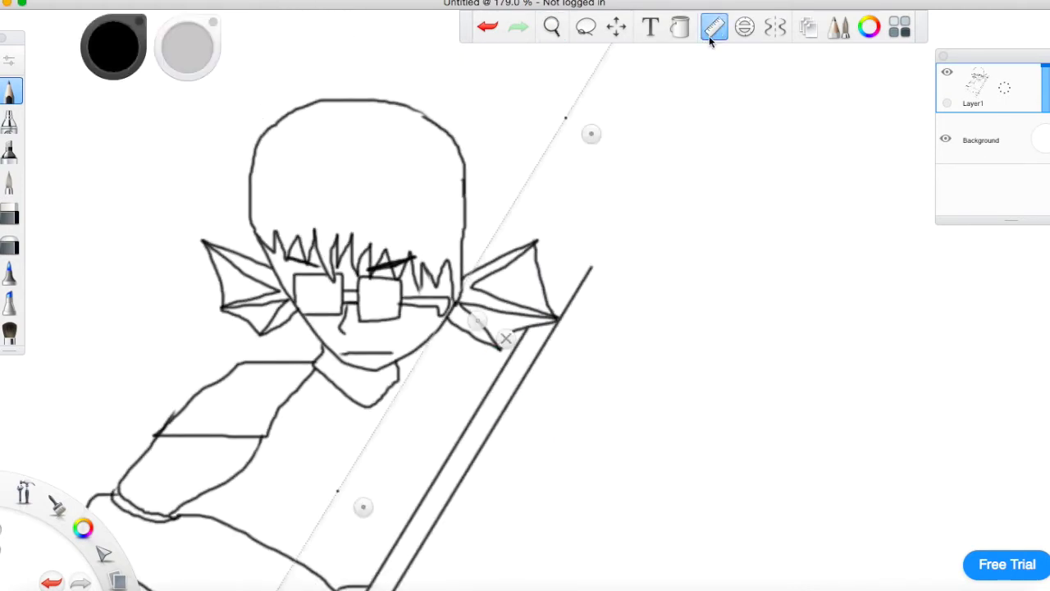
mouse_move(483, 330)
left_mouse_down()
mouse_move(545, 320)
mouse_move(571, 329)
mouse_move(548, 297)
mouse_move(629, 181)
mouse_move(633, 154)
left_mouse_up()
left_click_drag(564, 326, 587, 334)
mouse_move(587, 269)
left_mouse_down()
mouse_move(640, 228)
mouse_move(672, 174)
left_mouse_up()
left_click_drag(597, 263, 587, 284)
left_click(615, 352)
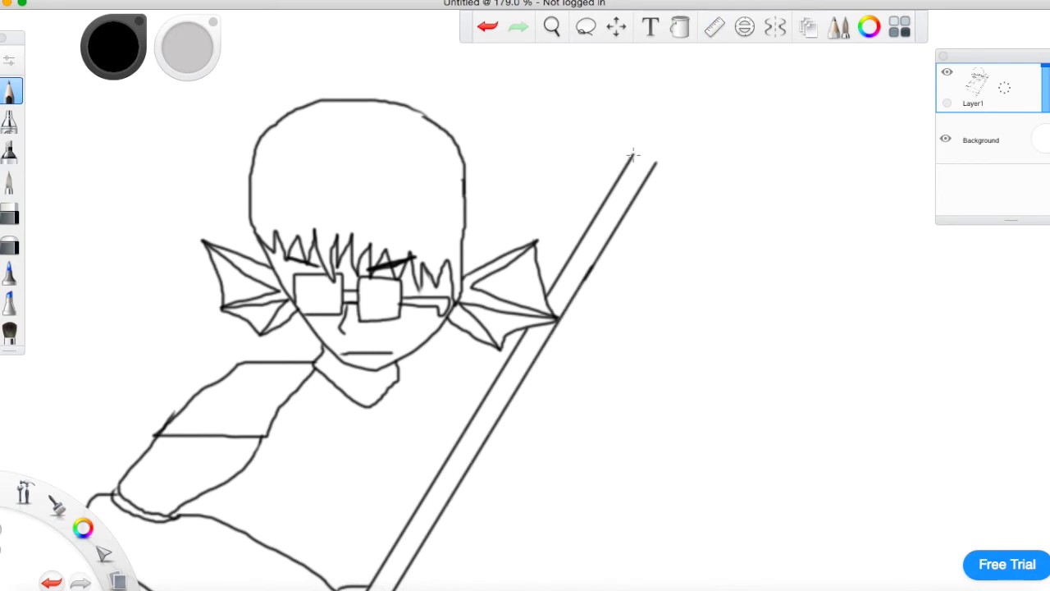
mouse_move(632, 154)
left_mouse_down()
mouse_move(649, 162)
mouse_move(686, 87)
mouse_move(714, 78)
mouse_move(692, 169)
mouse_move(667, 177)
left_mouse_up()
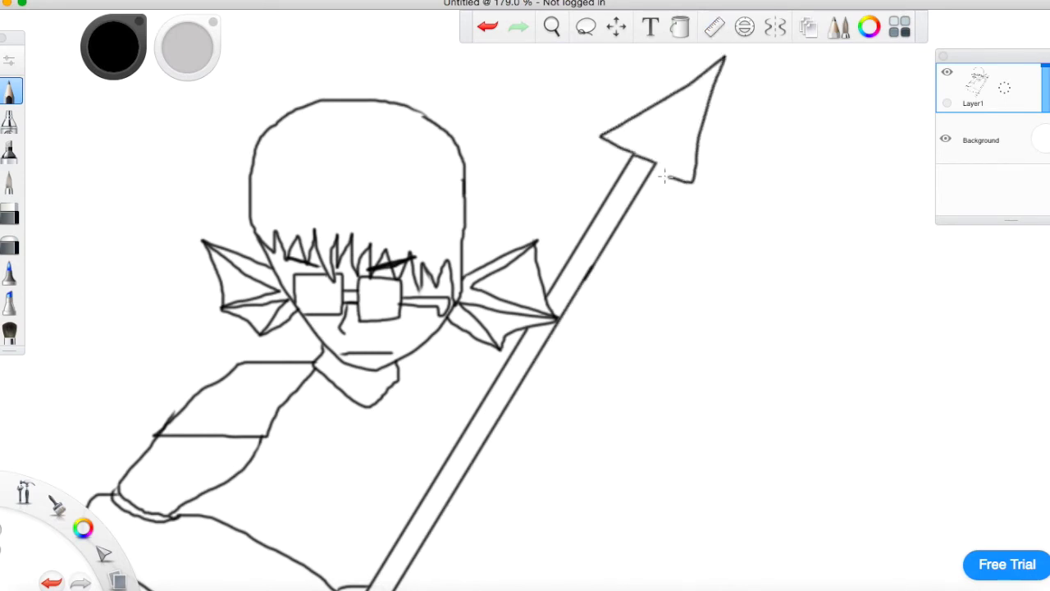
left_click(487, 26)
mouse_move(617, 153)
left_mouse_down()
mouse_move(647, 114)
mouse_move(620, 110)
mouse_move(702, 50)
mouse_move(696, 86)
left_mouse_up()
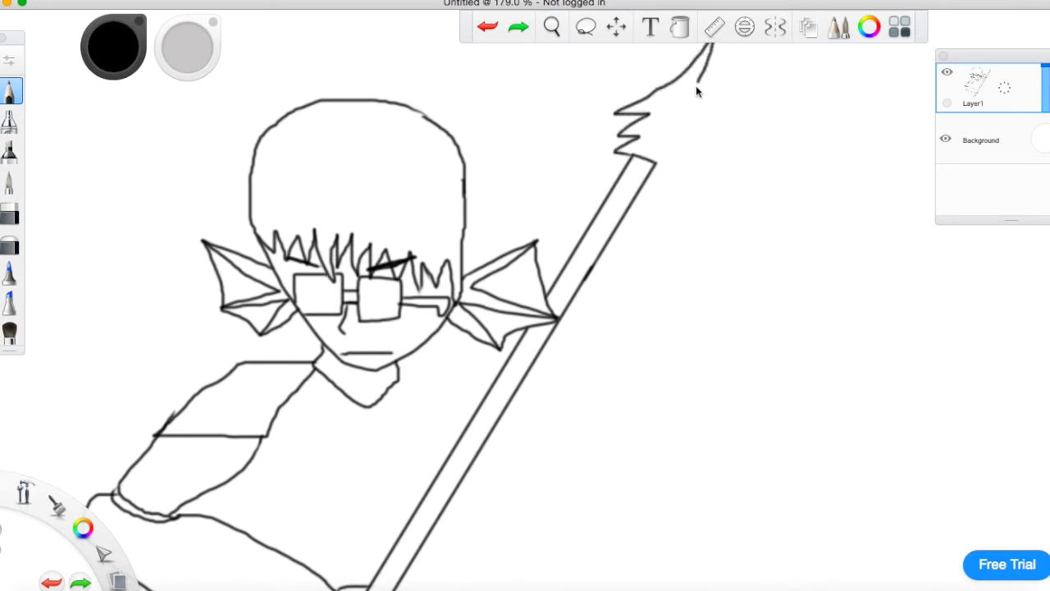
left_click(487, 26)
left_click_drag(622, 148, 751, 37)
left_click(487, 26)
- Draw a pointed spearhead with a central ridge line at the staff's upper end
mouse_move(633, 156)
left_mouse_down()
mouse_move(688, 40)
mouse_move(680, 128)
left_mouse_up()
mouse_move(681, 182)
left_mouse_down()
mouse_move(639, 156)
mouse_move(689, 50)
left_mouse_up()
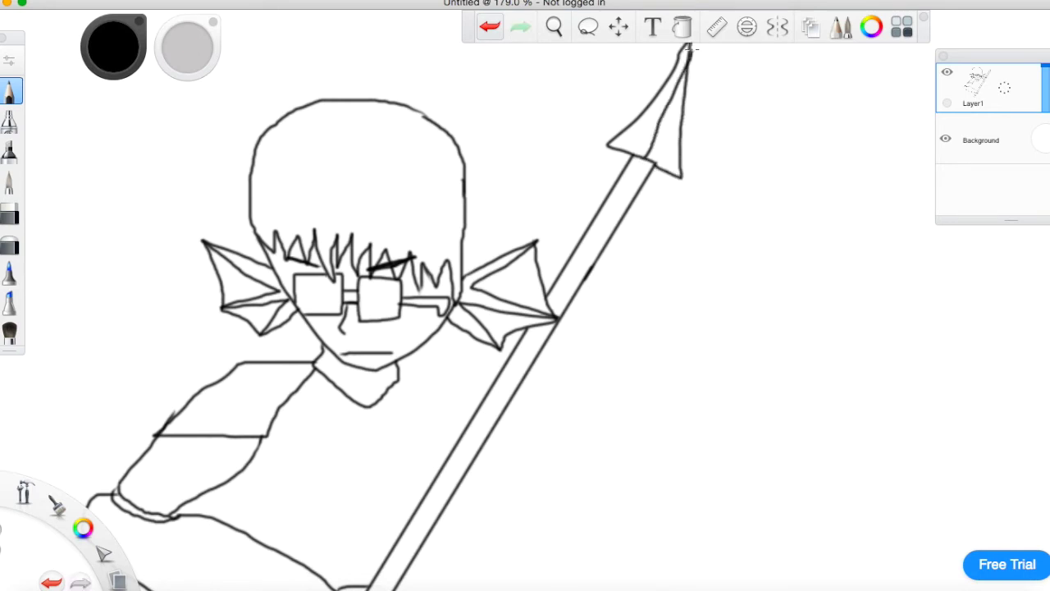
- Draw a curved wrist line separating the fist from the forearm
left_click(554, 29)
left_click_drag(511, 305, 722, 83)
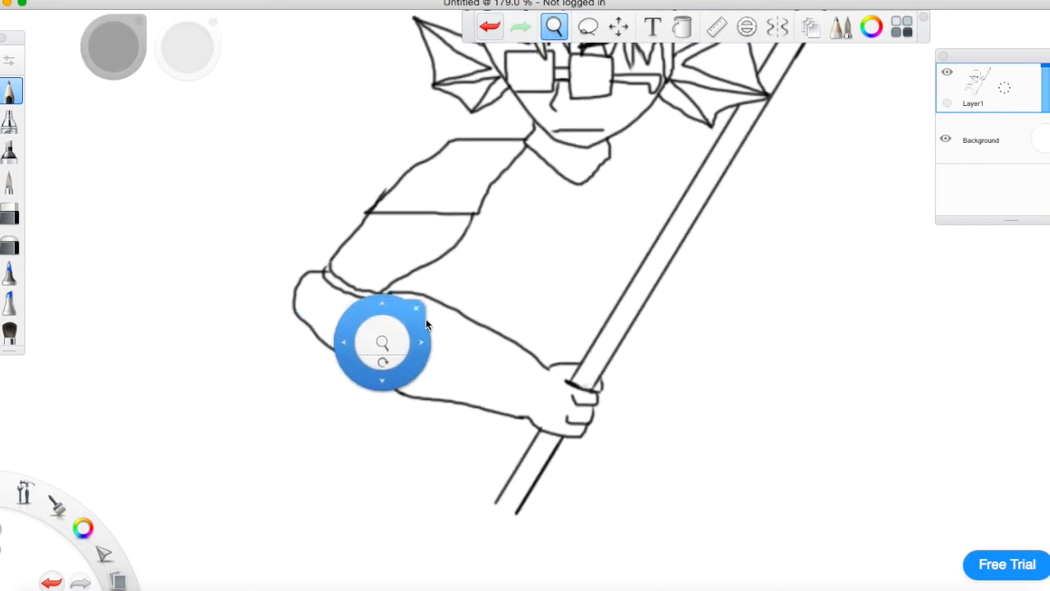
left_click(415, 308)
left_click_drag(548, 368, 528, 417)
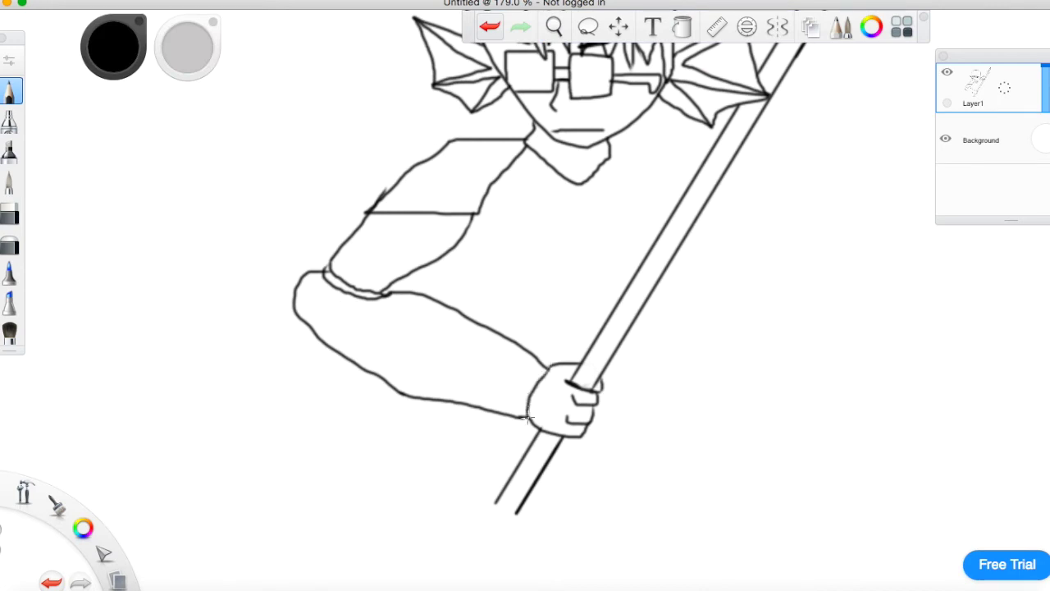
- Draw a pointed leaf-shaped fin on the forearm and join it to both forearm edges with short curved lines
mouse_move(450, 310)
left_mouse_down()
mouse_move(459, 340)
mouse_move(434, 363)
mouse_move(386, 380)
left_mouse_up()
left_click(487, 28)
mouse_move(470, 348)
left_mouse_down()
mouse_move(443, 340)
mouse_move(422, 363)
mouse_move(505, 376)
mouse_move(469, 350)
mouse_move(465, 318)
left_mouse_up()
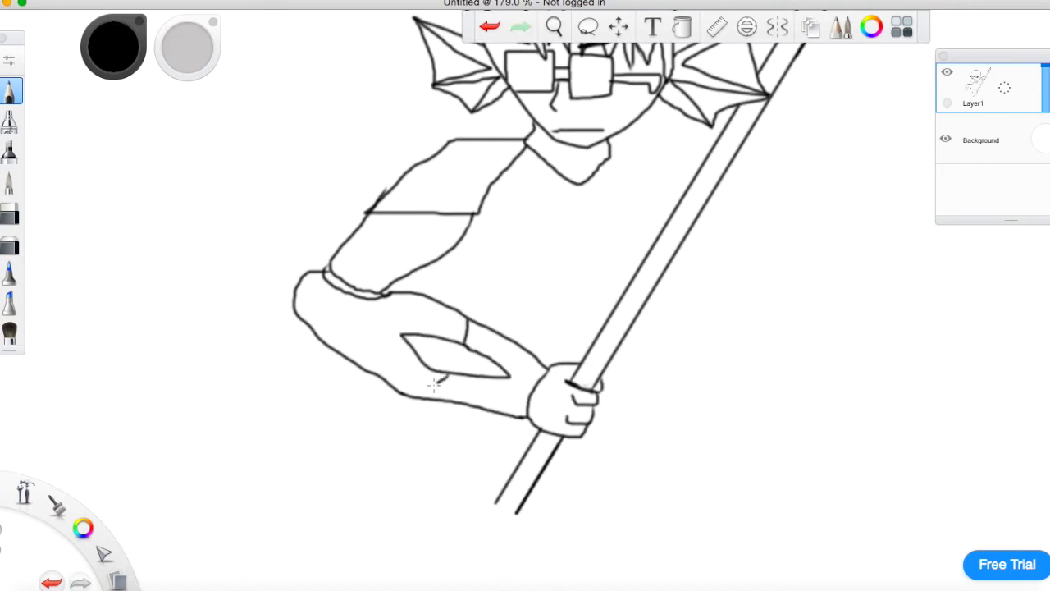
left_click_drag(433, 384, 411, 396)
- Draw the torso's near side down to the forearm, then the far shoulder, sleeve and chest side reaching the staff
mouse_move(468, 217)
left_mouse_down()
mouse_move(482, 245)
mouse_move(521, 276)
mouse_move(528, 320)
left_mouse_up()
mouse_move(610, 146)
left_mouse_down()
mouse_move(662, 134)
mouse_move(711, 149)
left_mouse_up()
mouse_move(603, 161)
left_mouse_down()
mouse_move(693, 176)
mouse_move(640, 213)
mouse_move(627, 262)
left_mouse_up()
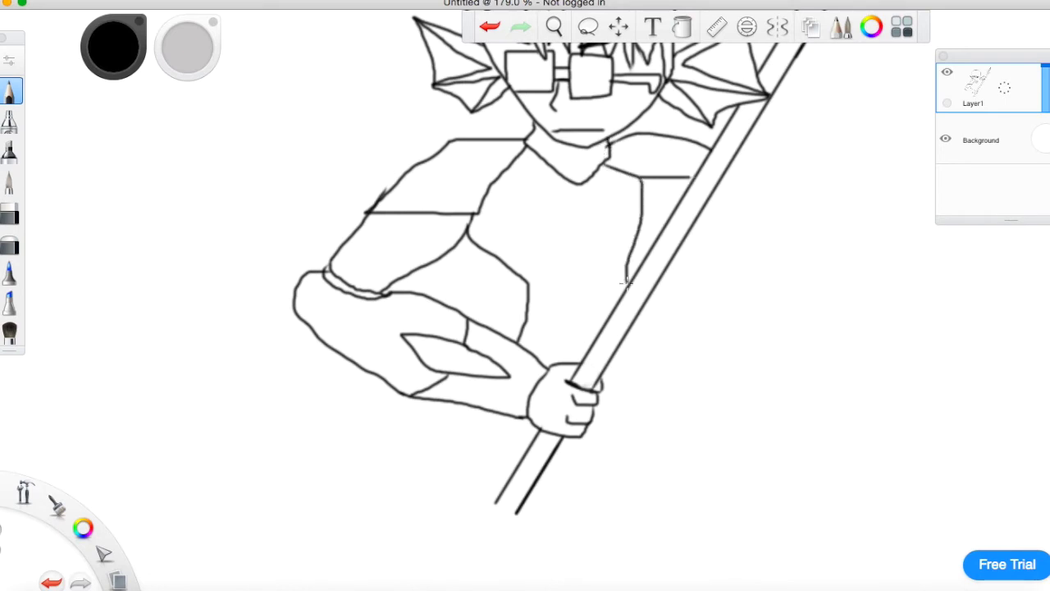
- Draw the far arm behind the staff with its upper arm, elbow cuff, outstretched forearm and open clawed hand
left_click_drag(645, 206, 666, 217)
left_click_drag(688, 230, 750, 275)
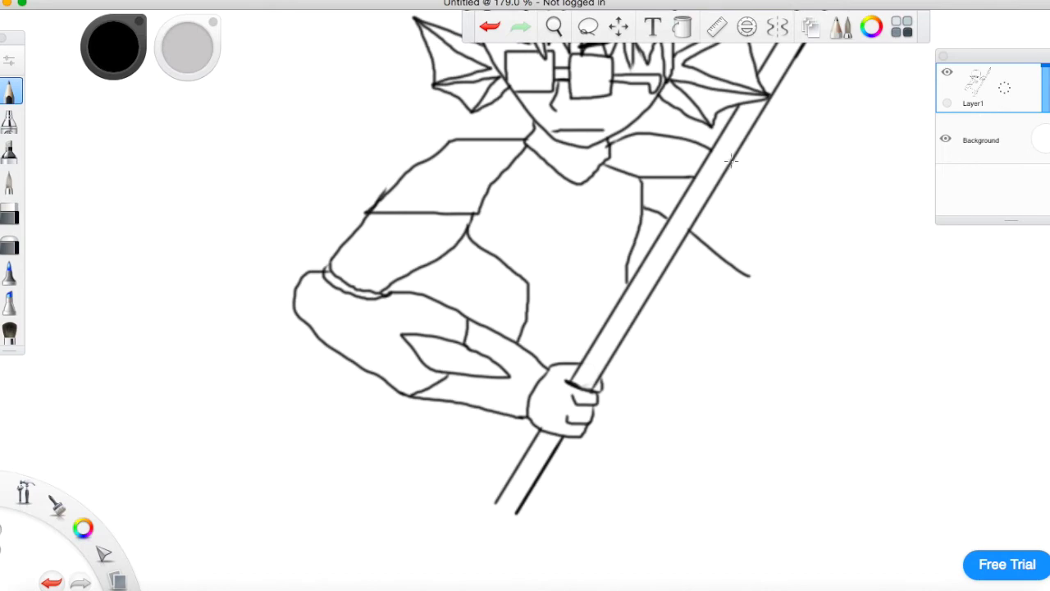
mouse_move(716, 182)
left_mouse_down()
mouse_move(743, 194)
mouse_move(764, 253)
mouse_move(745, 276)
mouse_move(757, 243)
left_mouse_up()
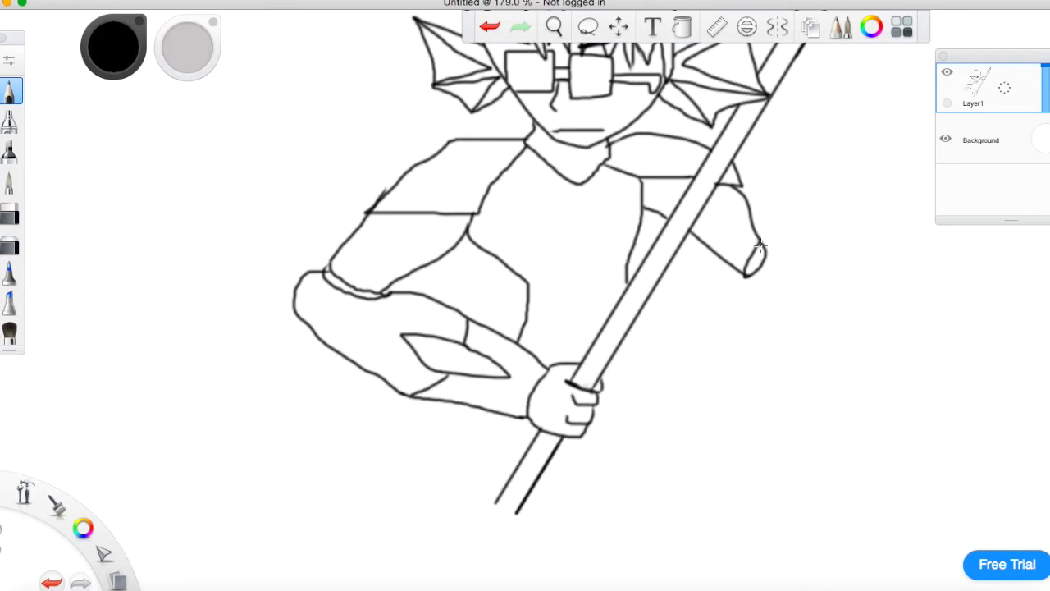
mouse_move(776, 240)
left_mouse_down()
mouse_move(865, 354)
mouse_move(789, 328)
mouse_move(738, 271)
left_mouse_up()
mouse_move(871, 332)
left_mouse_down()
mouse_move(902, 373)
mouse_move(890, 359)
mouse_move(863, 372)
left_mouse_up()
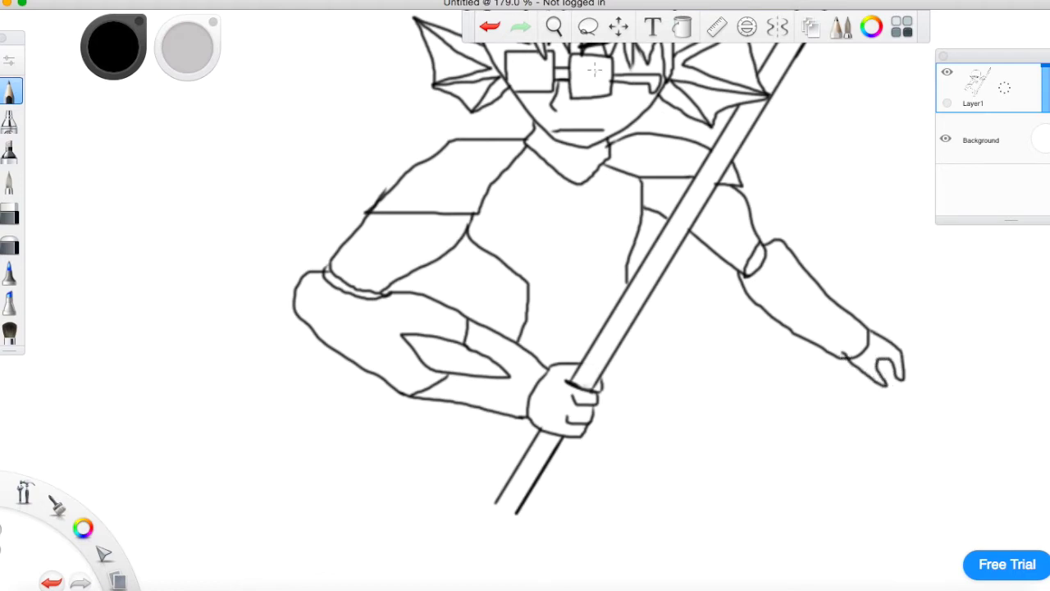
- Draw a pointed skirt flap below the bent forearm and close off the staff's lower end
left_click(551, 21)
left_click_drag(600, 242, 508, 251)
left_click_drag(505, 224, 484, 281)
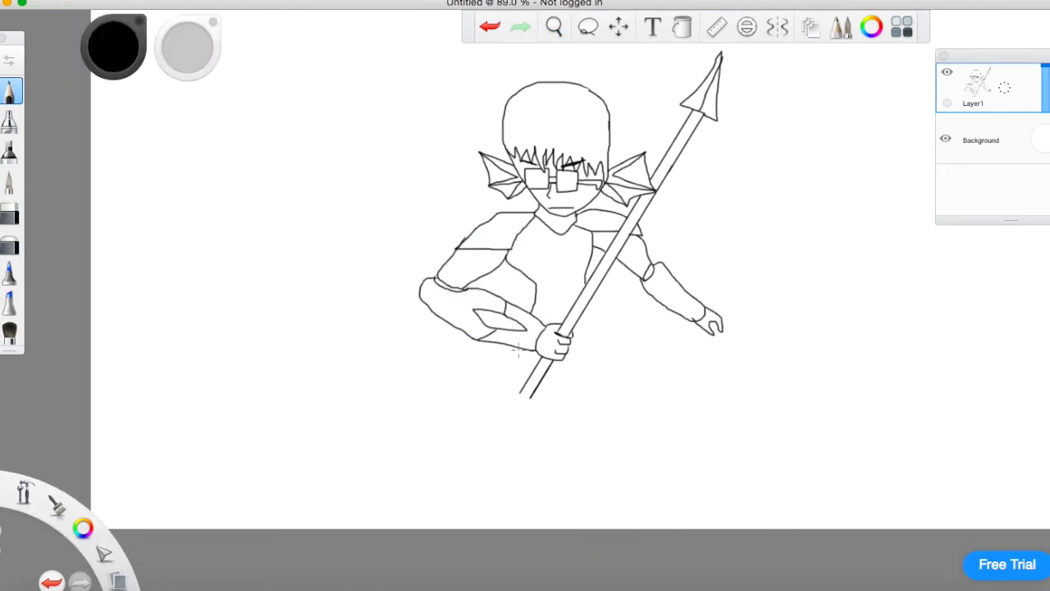
mouse_move(515, 345)
left_mouse_down()
mouse_move(472, 425)
mouse_move(483, 468)
left_mouse_up()
left_click(490, 27)
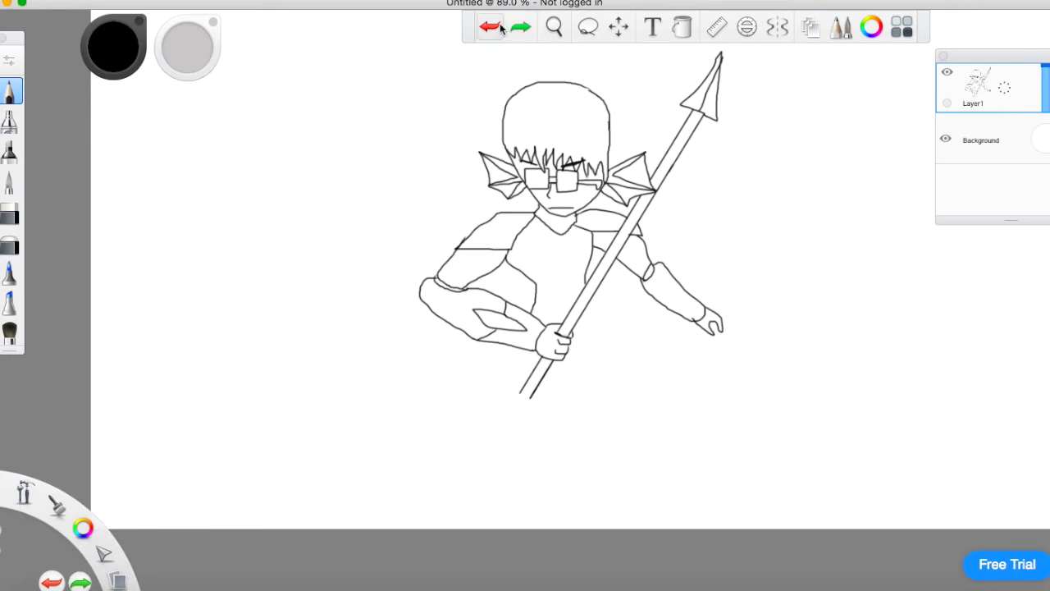
left_click(554, 27)
left_click_drag(516, 88, 508, 159)
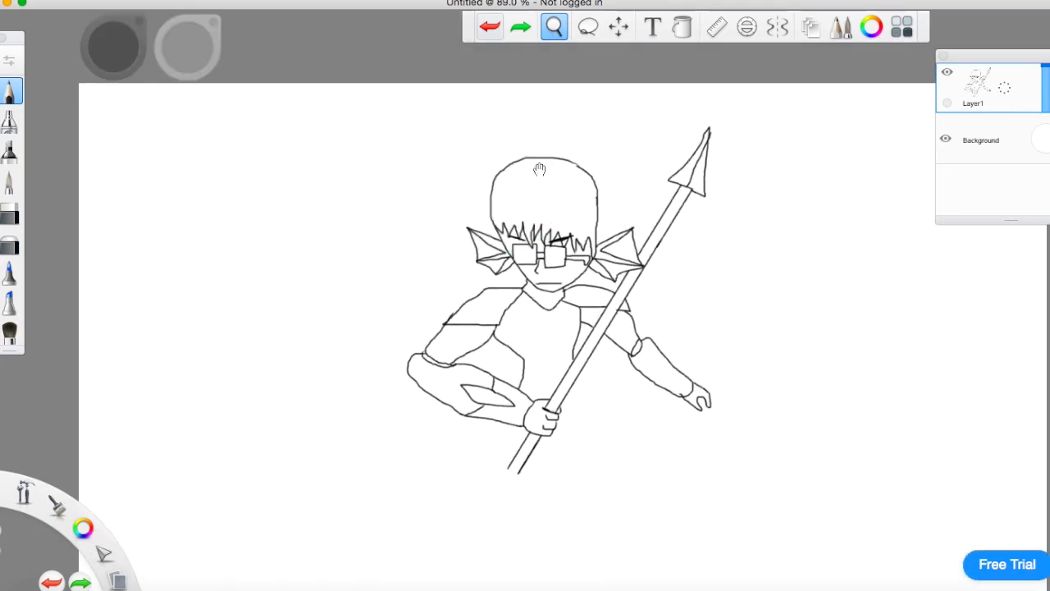
mouse_move(511, 422)
left_mouse_down()
mouse_move(458, 487)
mouse_move(506, 466)
mouse_move(503, 484)
mouse_move(522, 468)
left_mouse_up()
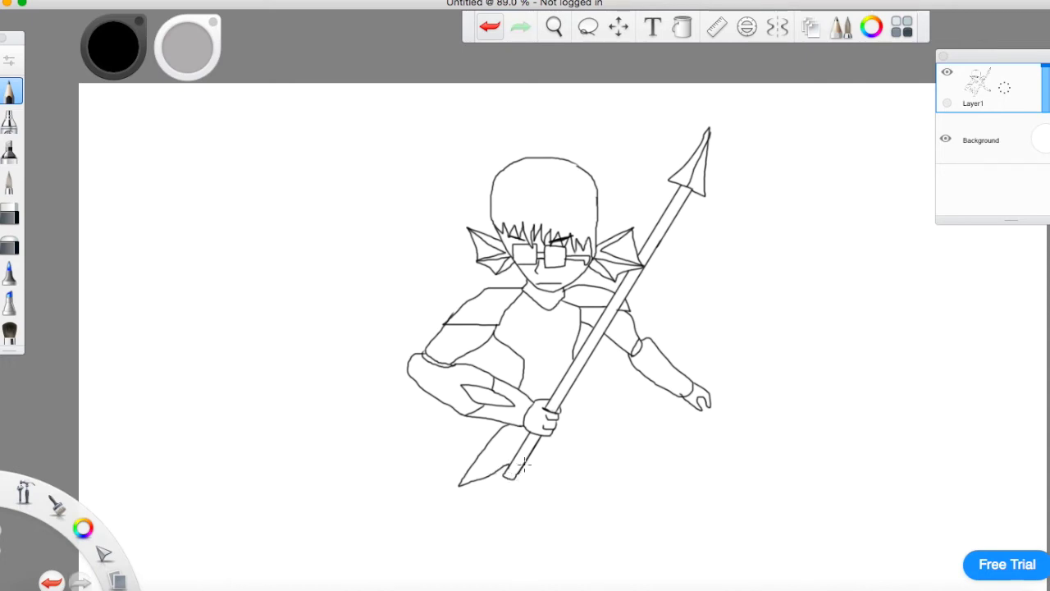
- Draw the matching pointed skirt flap on the far hip and a short rectangular cloth panel hanging between the flaps
mouse_move(582, 395)
left_mouse_down()
mouse_move(620, 483)
mouse_move(585, 466)
mouse_move(568, 440)
mouse_move(566, 504)
left_mouse_up()
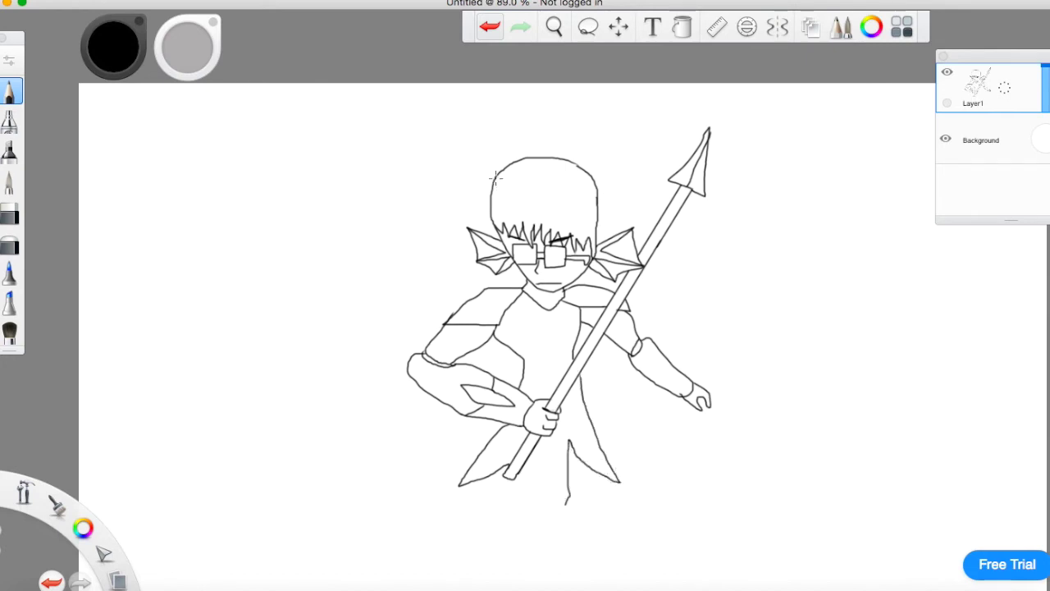
left_click(489, 31)
left_click_drag(522, 459, 532, 478)
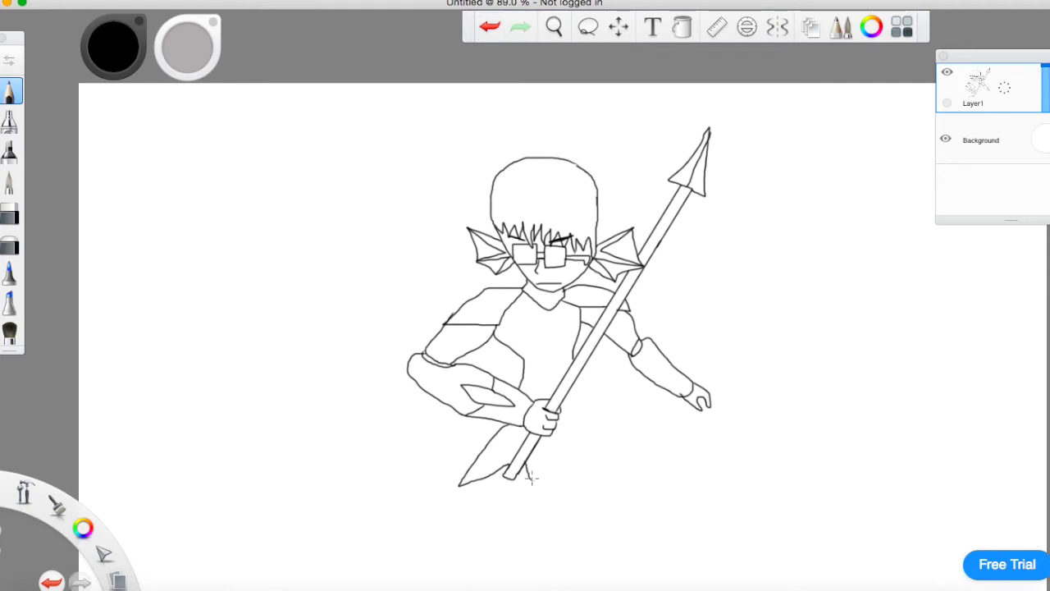
left_click(489, 27)
mouse_move(529, 485)
left_mouse_down()
mouse_move(528, 514)
mouse_move(576, 499)
mouse_move(566, 439)
mouse_move(565, 457)
mouse_move(615, 488)
mouse_move(577, 402)
mouse_move(578, 374)
left_mouse_up()
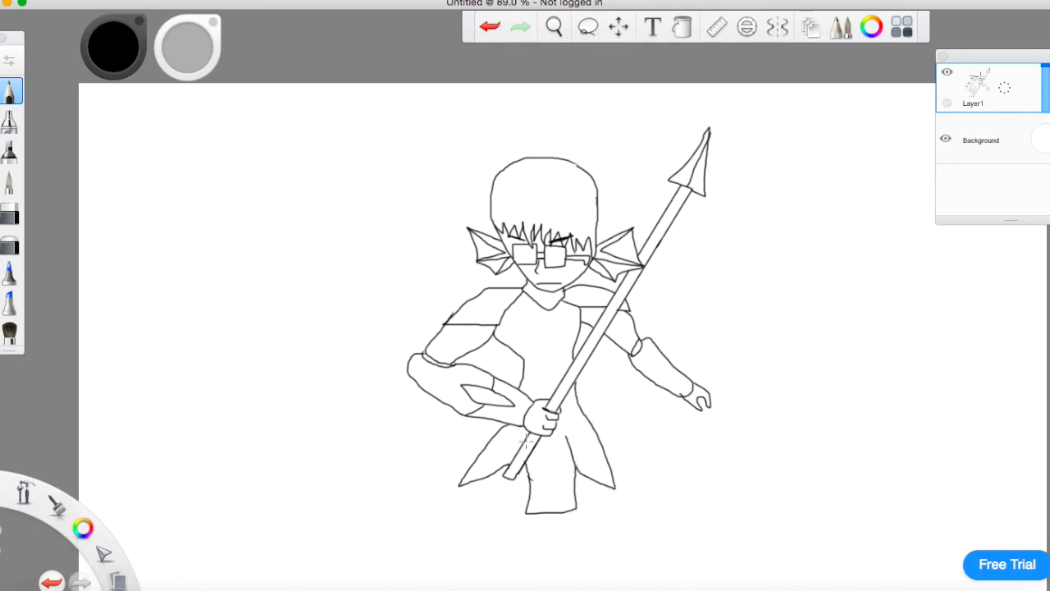
- Erase the torso's near side, redraw it with a narrower waist, and add contour lines under the chest and across the abdomen
left_click(10, 214)
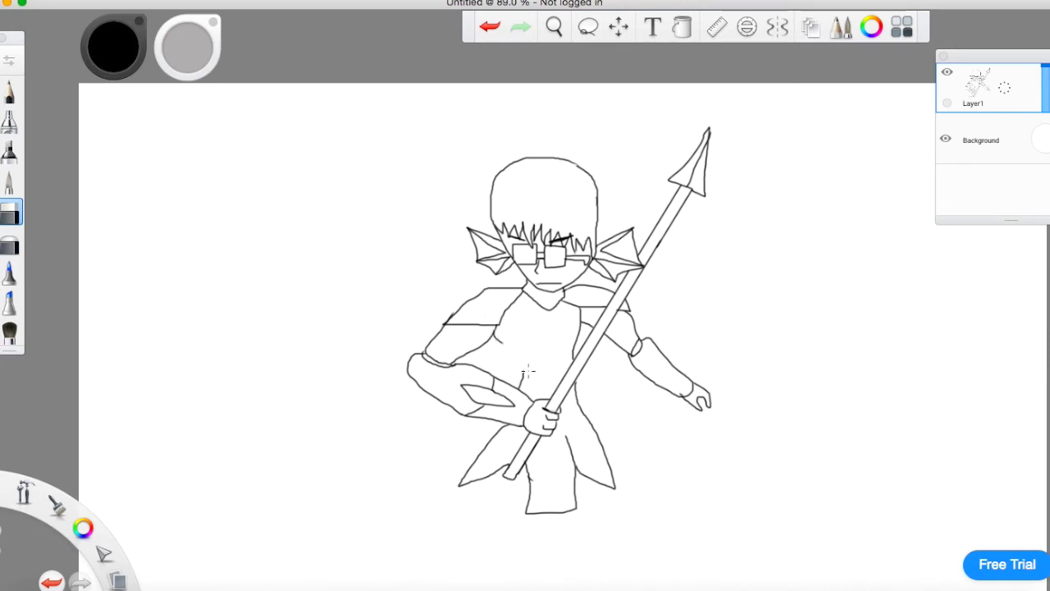
key("e")
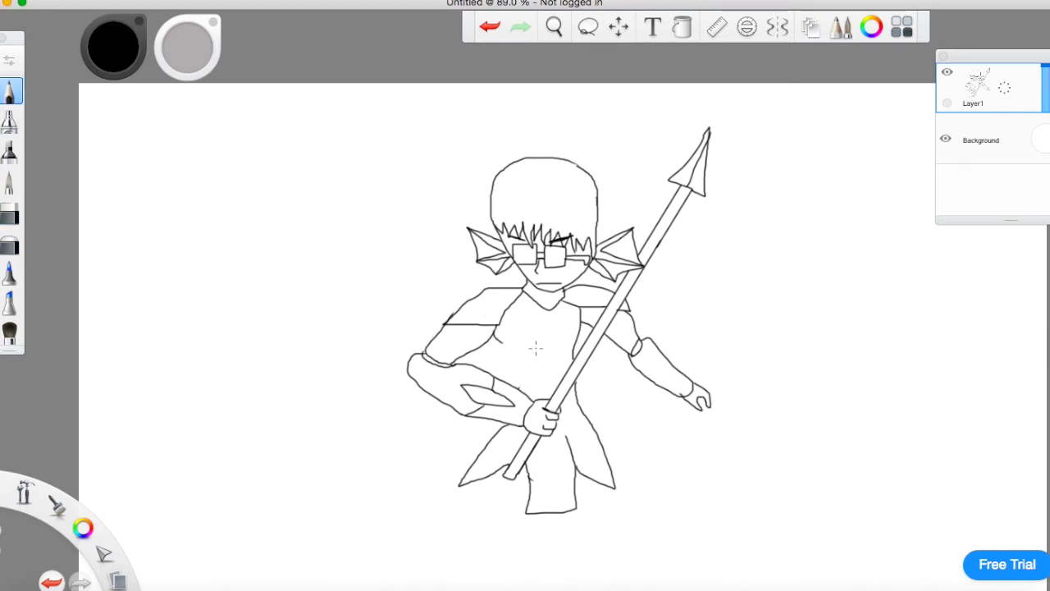
left_click_drag(500, 345, 508, 384)
left_click(490, 26)
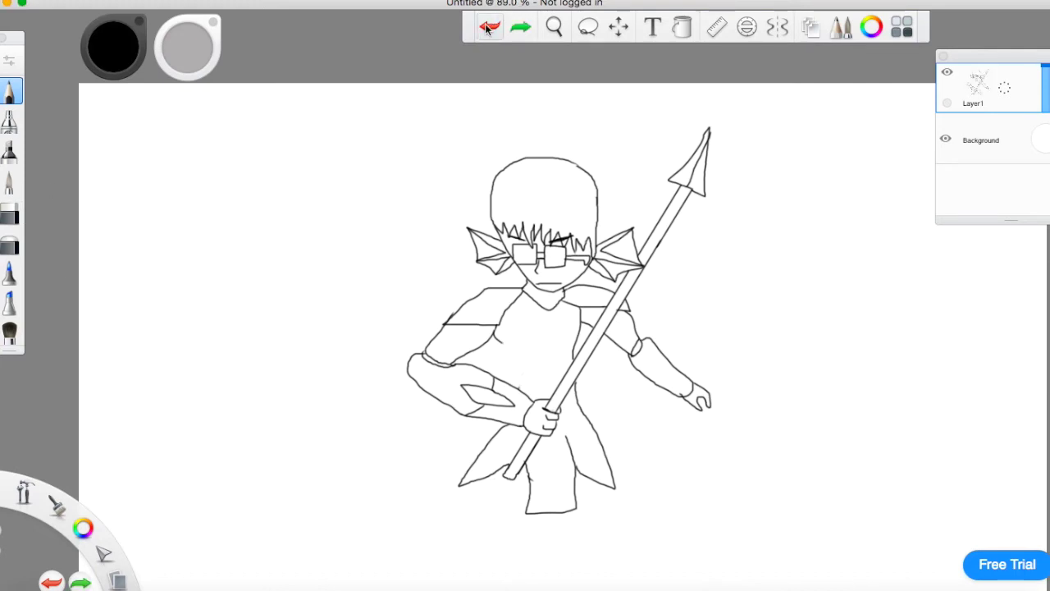
left_click_drag(500, 335, 515, 386)
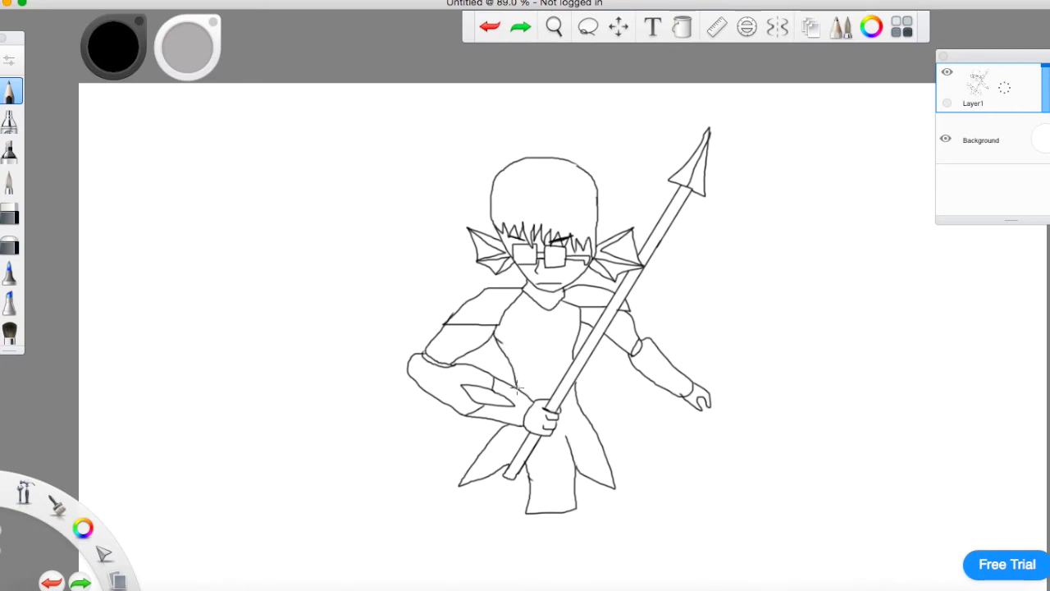
mouse_move(501, 339)
left_mouse_down()
mouse_move(533, 355)
mouse_move(571, 344)
left_mouse_up()
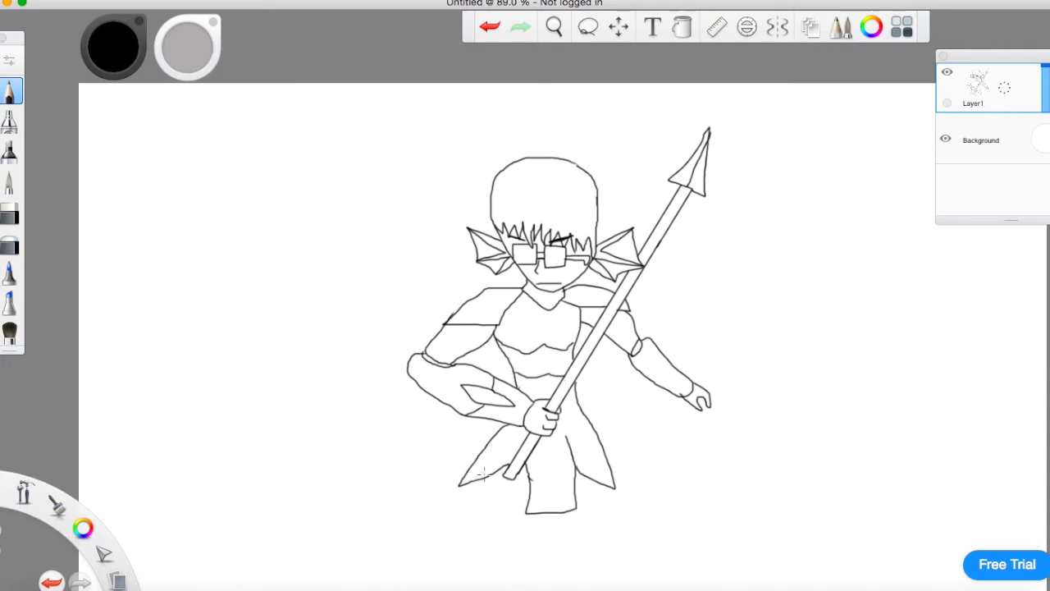
- Lasso the whole figure, move it up to the canvas's upper edge and return to the pencil
left_click(588, 26)
mouse_move(739, 130)
left_mouse_down()
mouse_move(424, 151)
mouse_move(278, 498)
mouse_move(833, 474)
left_mouse_up()
left_click_drag(640, 361, 641, 312)
left_click(676, 318)
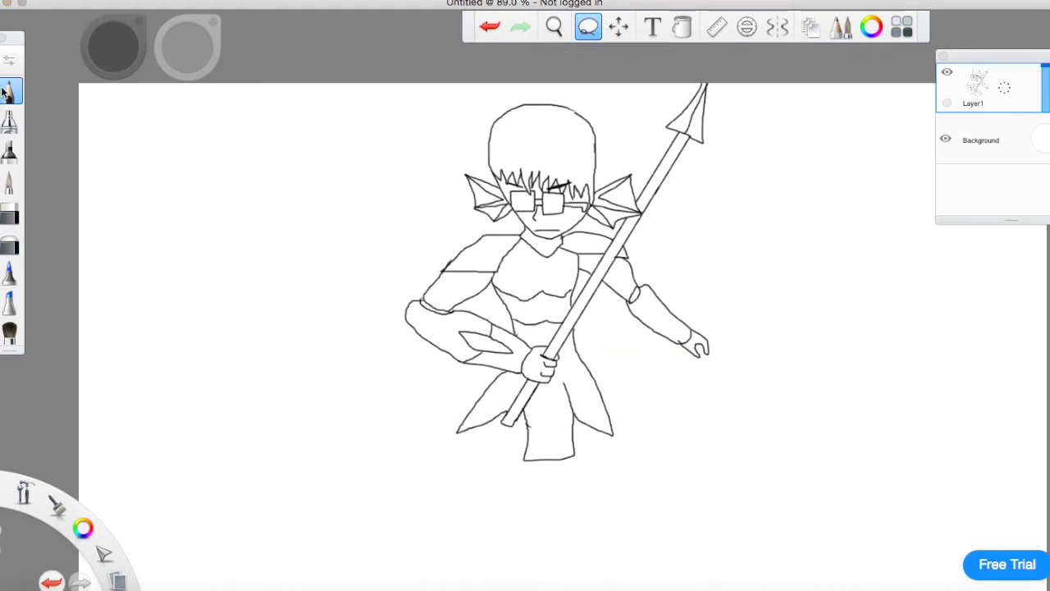
left_click(8, 92)
mouse_move(487, 421)
left_mouse_down()
mouse_move(425, 477)
mouse_move(408, 510)
left_mouse_up()
left_click(493, 32)
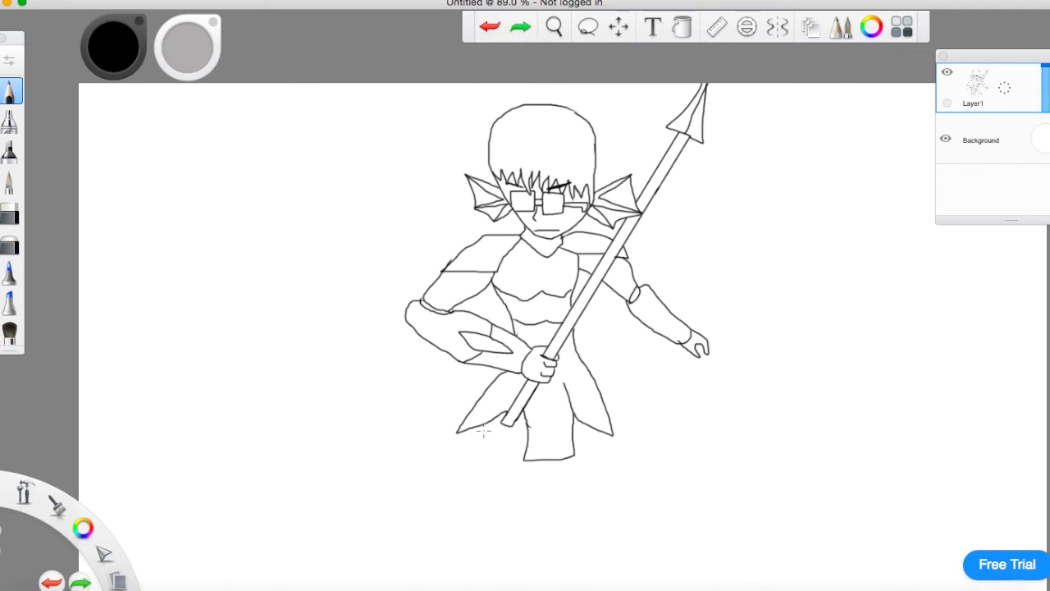
mouse_move(482, 425)
left_mouse_down()
mouse_move(477, 459)
mouse_move(441, 510)
left_mouse_up()
left_click(489, 33)
left_click_drag(492, 422, 430, 580)
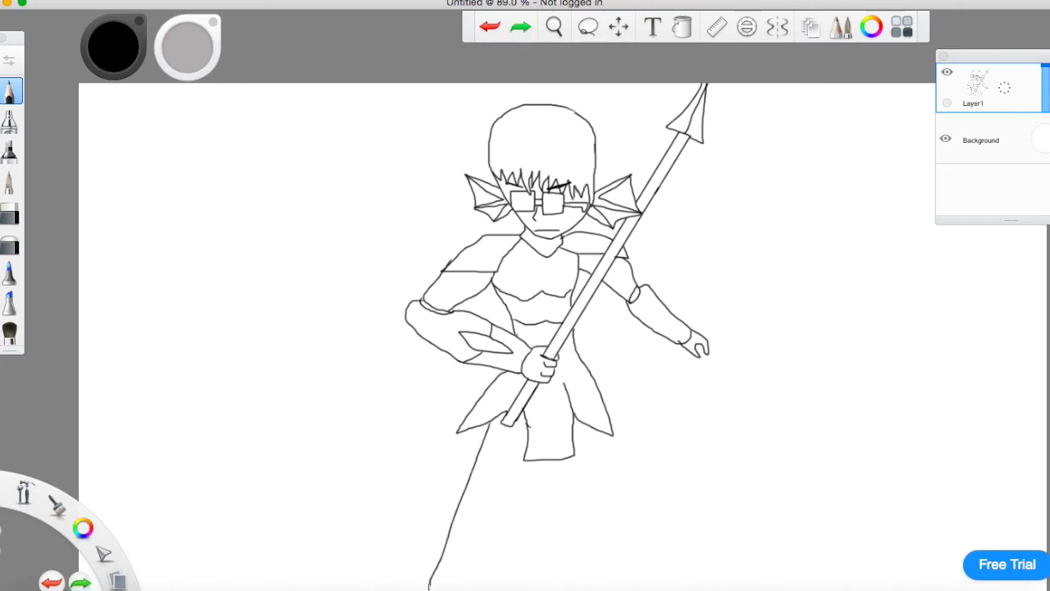
left_click_drag(429, 584, 429, 586)
left_click(564, 33)
left_click_drag(534, 217, 547, 122)
left_click(574, 254)
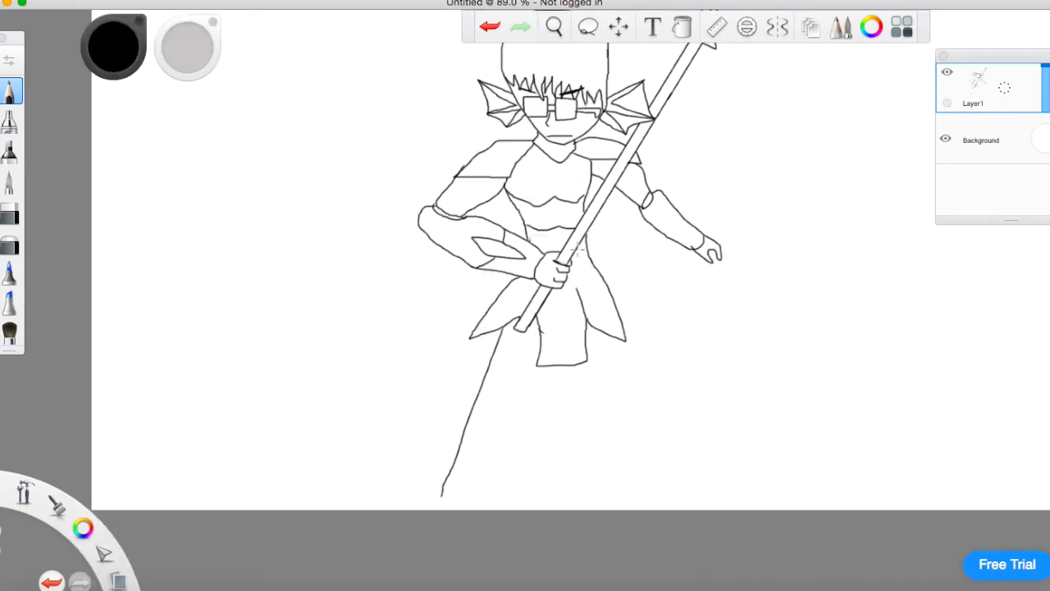
mouse_move(457, 447)
left_mouse_down()
mouse_move(429, 471)
mouse_move(423, 515)
mouse_move(472, 478)
mouse_move(512, 386)
left_mouse_up()
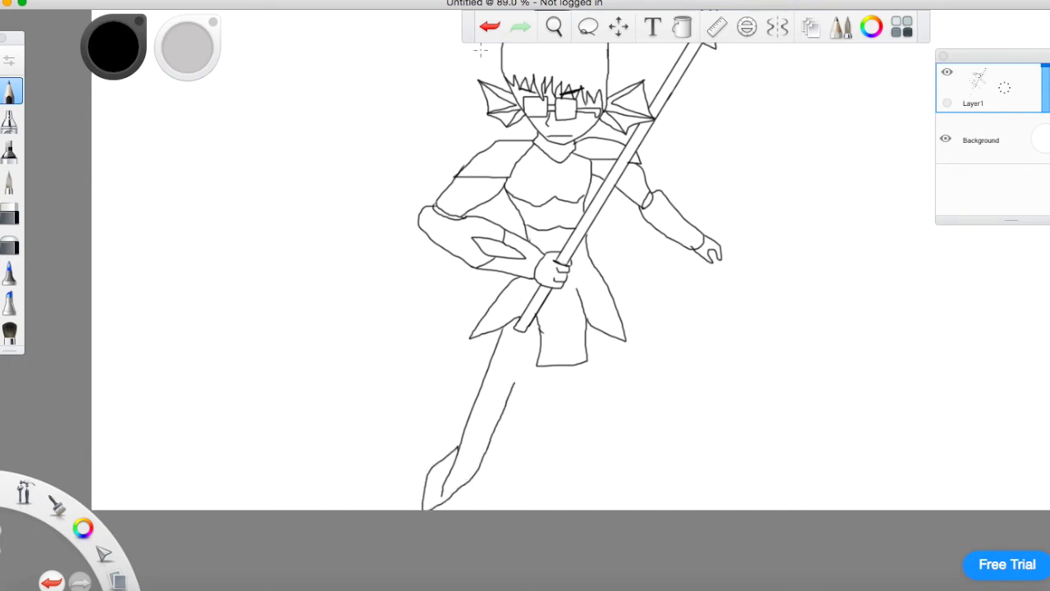
left_click(490, 26)
left_click(490, 26)
- Draw two widely spread legs ending in upturned pointed shoes, and separate each shoe with an ankle line
mouse_move(498, 332)
left_mouse_down()
mouse_move(472, 397)
mouse_move(412, 481)
mouse_move(430, 493)
mouse_move(460, 488)
mouse_move(510, 420)
mouse_move(535, 361)
mouse_move(590, 369)
mouse_move(648, 482)
mouse_move(717, 476)
mouse_move(688, 449)
mouse_move(675, 453)
mouse_move(615, 333)
left_mouse_up()
left_click(7, 218)
left_click_drag(427, 481, 410, 481)
left_click(10, 91)
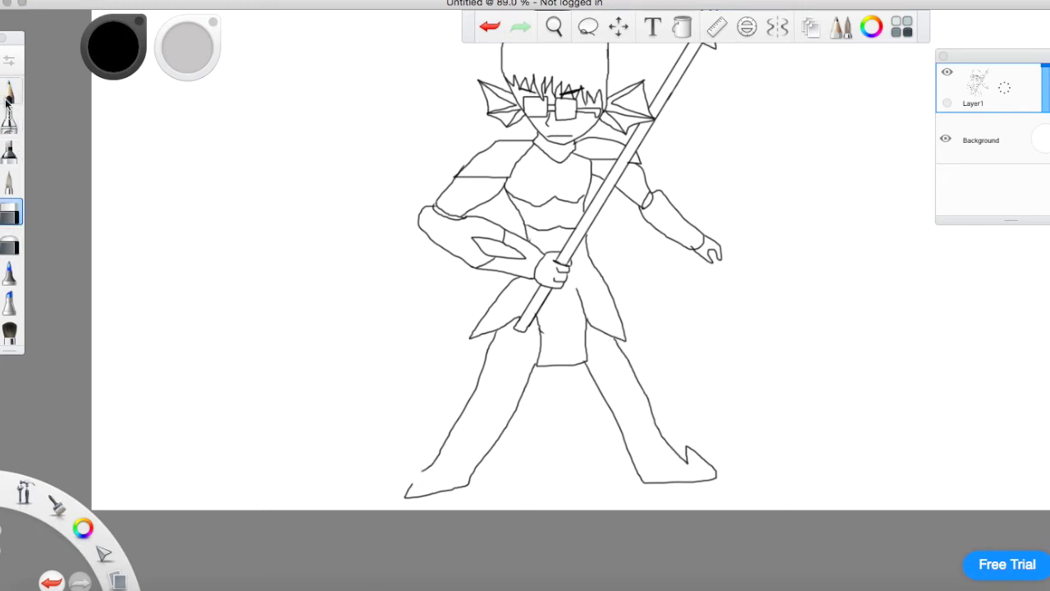
mouse_move(410, 482)
left_mouse_down()
mouse_move(415, 457)
mouse_move(420, 470)
left_mouse_up()
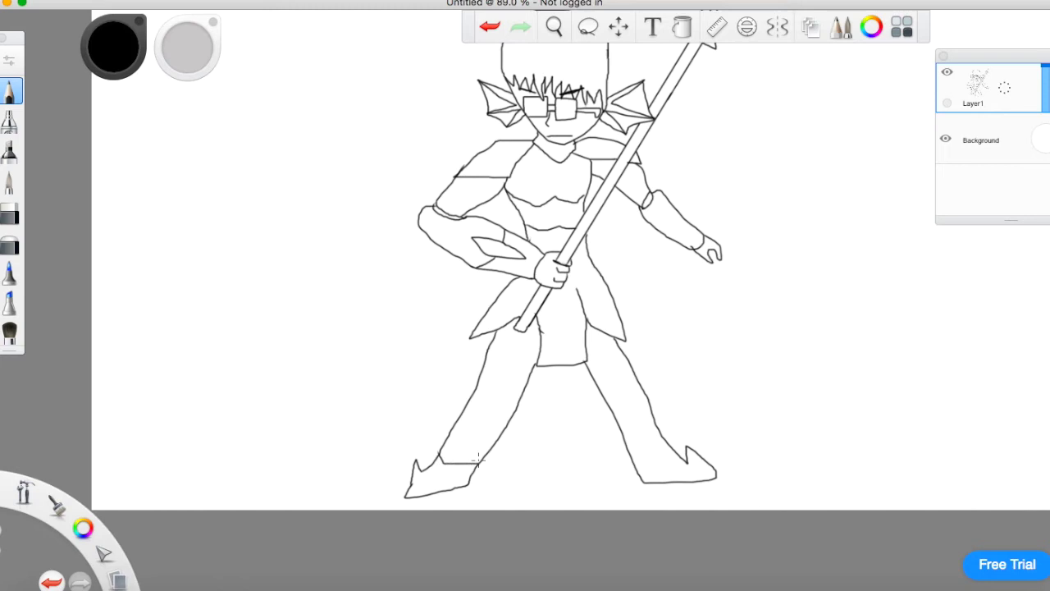
mouse_move(686, 455)
left_mouse_down()
mouse_move(666, 465)
mouse_move(627, 450)
left_mouse_up()
- Erase the short cloth panel between the skirt flaps and draw a longer one hanging below the knees
left_click(10, 212)
mouse_move(562, 370)
left_mouse_down()
mouse_move(534, 365)
mouse_move(541, 330)
mouse_move(559, 366)
mouse_move(587, 366)
mouse_move(586, 323)
left_mouse_up()
left_click(10, 92)
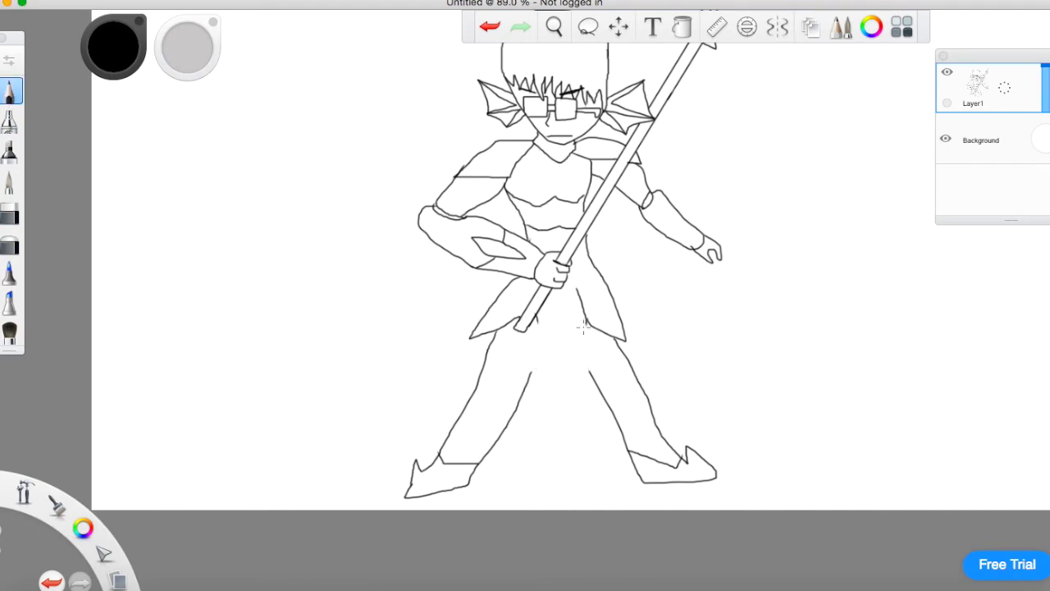
mouse_move(538, 323)
left_mouse_down()
mouse_move(527, 391)
mouse_move(536, 426)
mouse_move(585, 424)
mouse_move(590, 375)
left_mouse_up()
key("super+z")
mouse_move(540, 306)
left_mouse_down()
mouse_move(529, 376)
mouse_move(540, 453)
mouse_move(583, 436)
mouse_move(580, 315)
left_mouse_up()
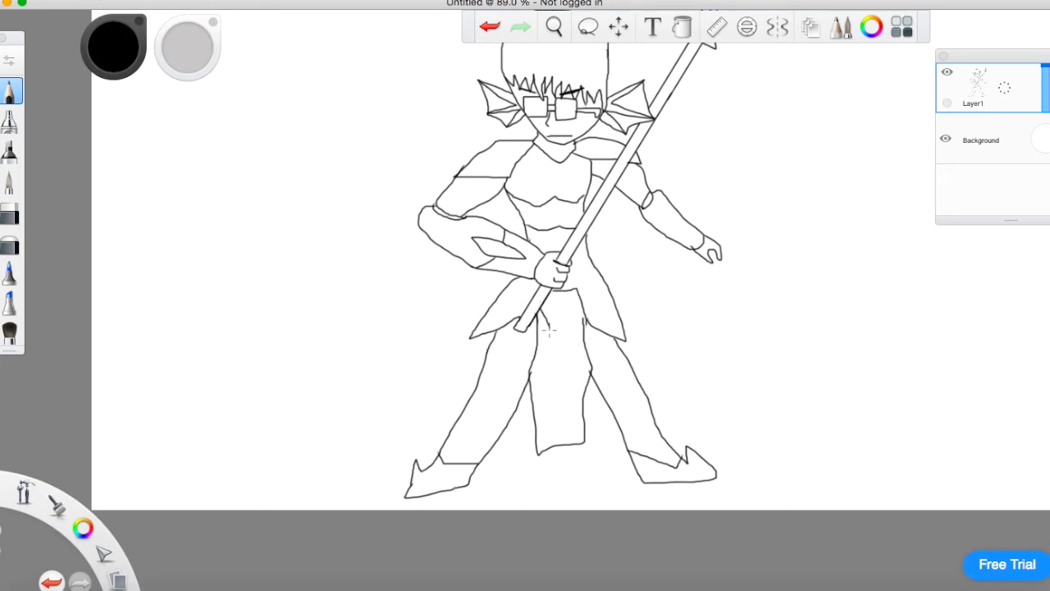
- Draw an inner border inside the long cloth panel and add a knee line on each leg
key("super+z")
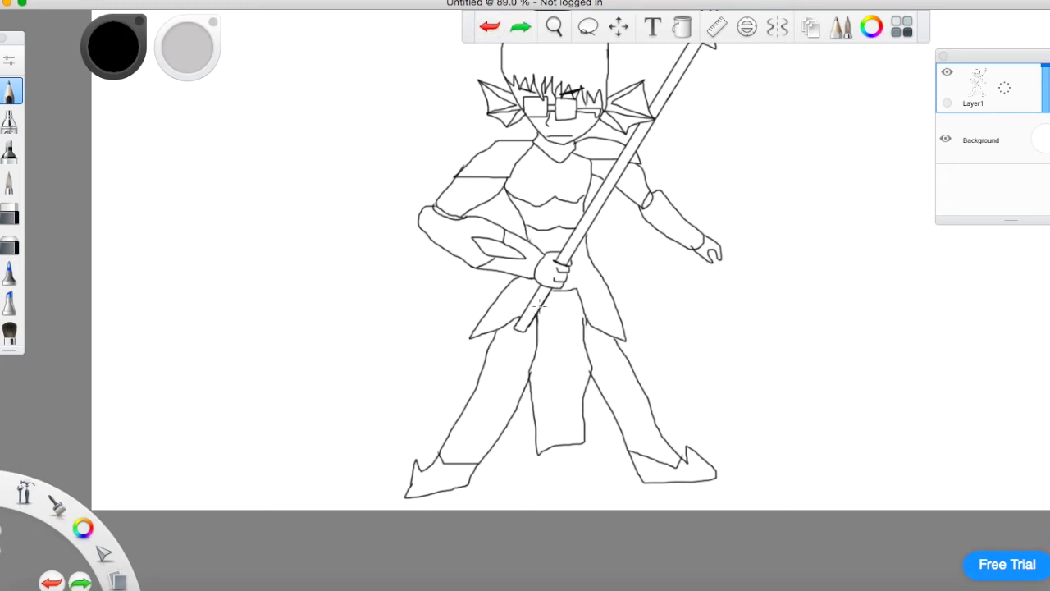
mouse_move(541, 303)
left_mouse_down()
mouse_move(544, 420)
mouse_move(550, 435)
mouse_move(572, 437)
mouse_move(578, 367)
mouse_move(572, 293)
left_mouse_up()
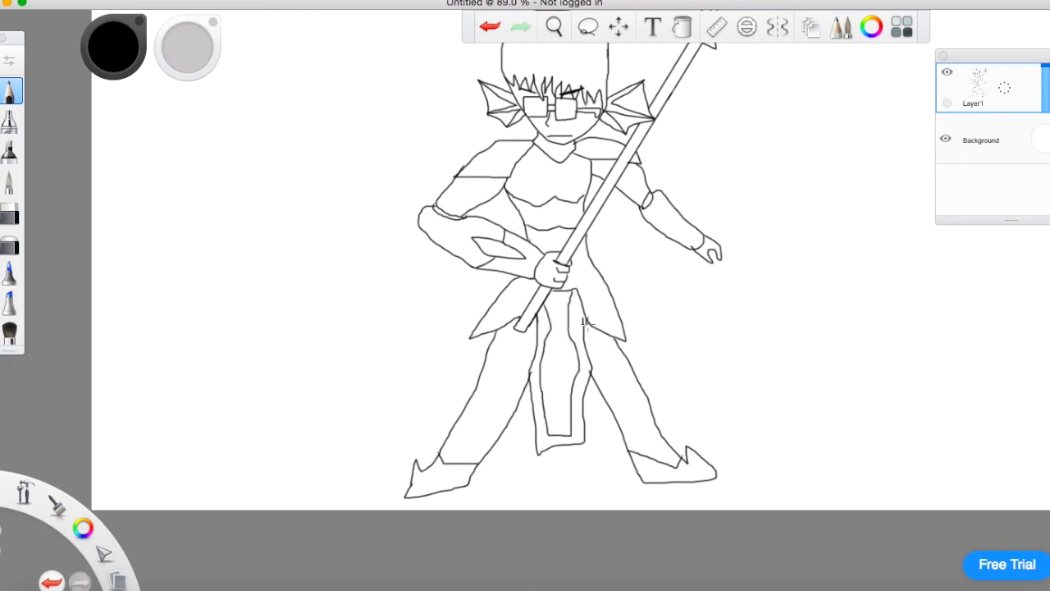
left_click_drag(475, 387, 530, 379)
- Add a new layer between the figure's layer and the background
left_click(557, 29)
left_click_drag(500, 199, 438, 246)
left_click(479, 244)
key("super+l")
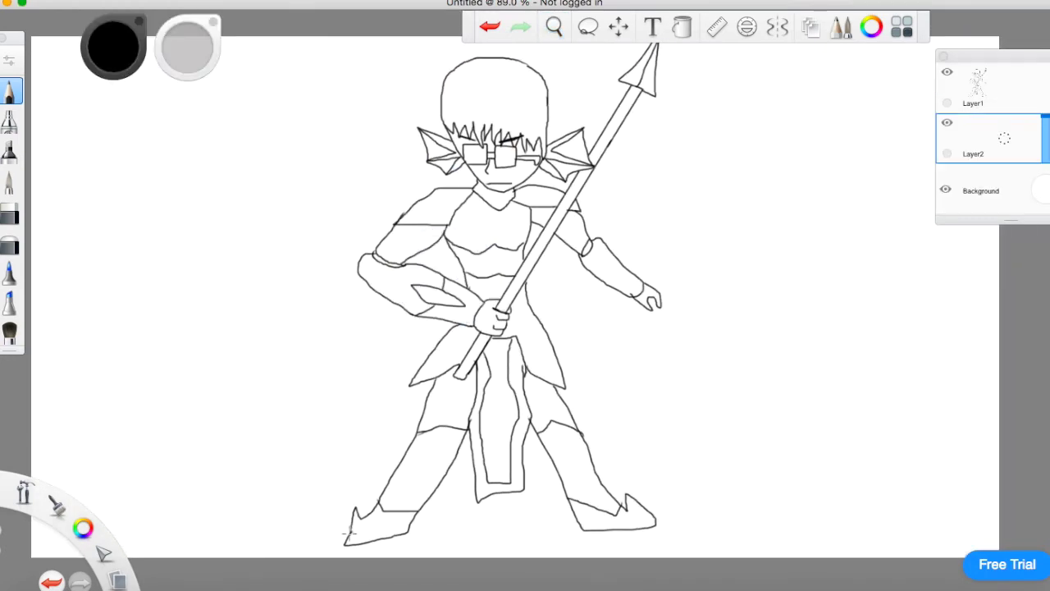
left_click_drag(379, 500, 17, 513)
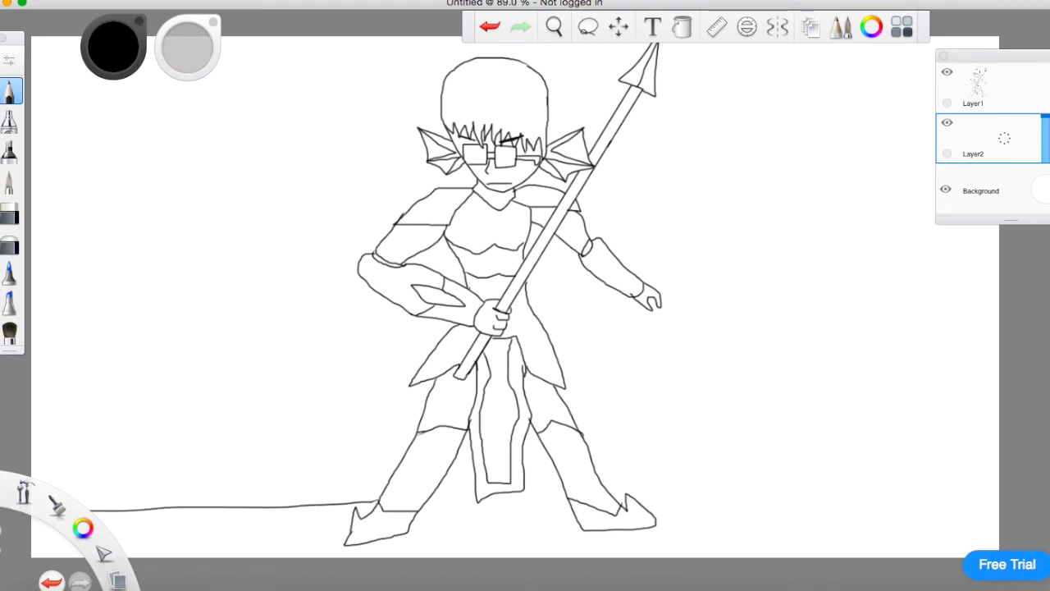
mouse_move(1042, 509)
left_mouse_down()
mouse_move(771, 514)
mouse_move(627, 496)
mouse_move(580, 507)
mouse_move(385, 510)
left_mouse_up()
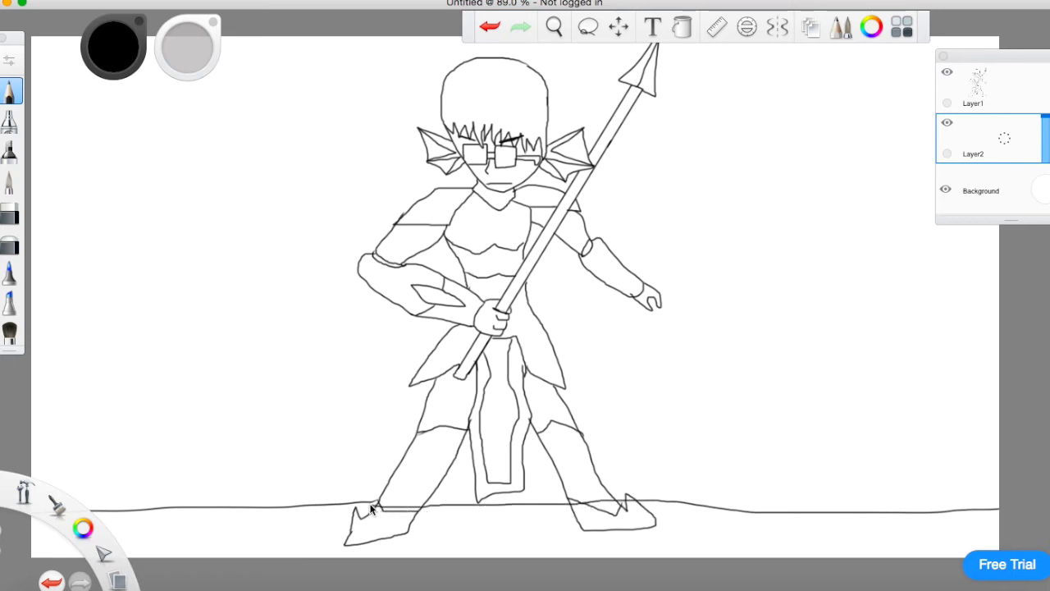
left_click(491, 28)
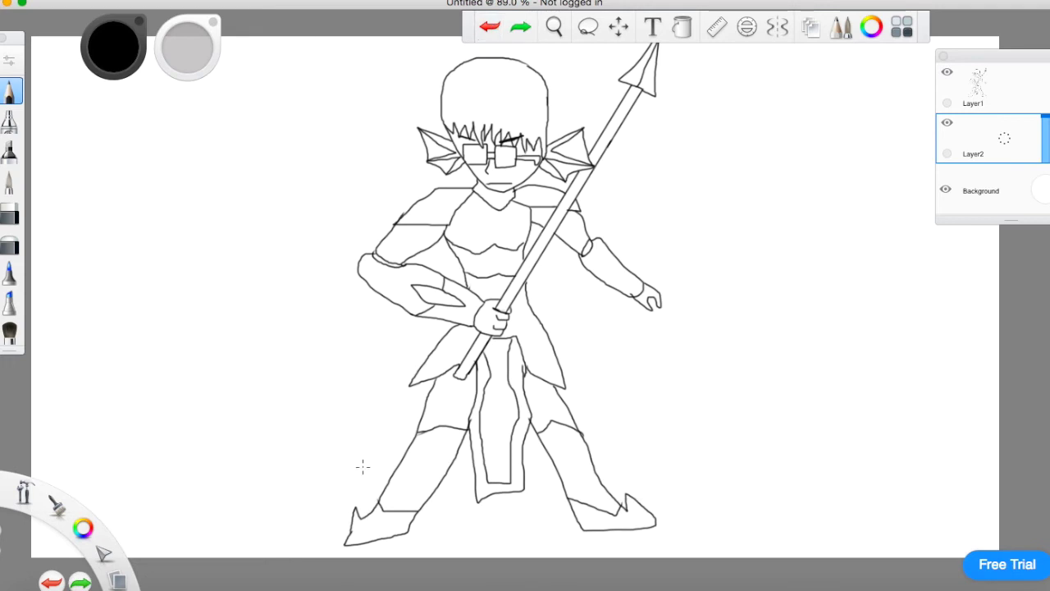
- Draw a gently rising ground line across the canvas on Layer1, interrupted where it passes behind the legs
left_click(997, 97)
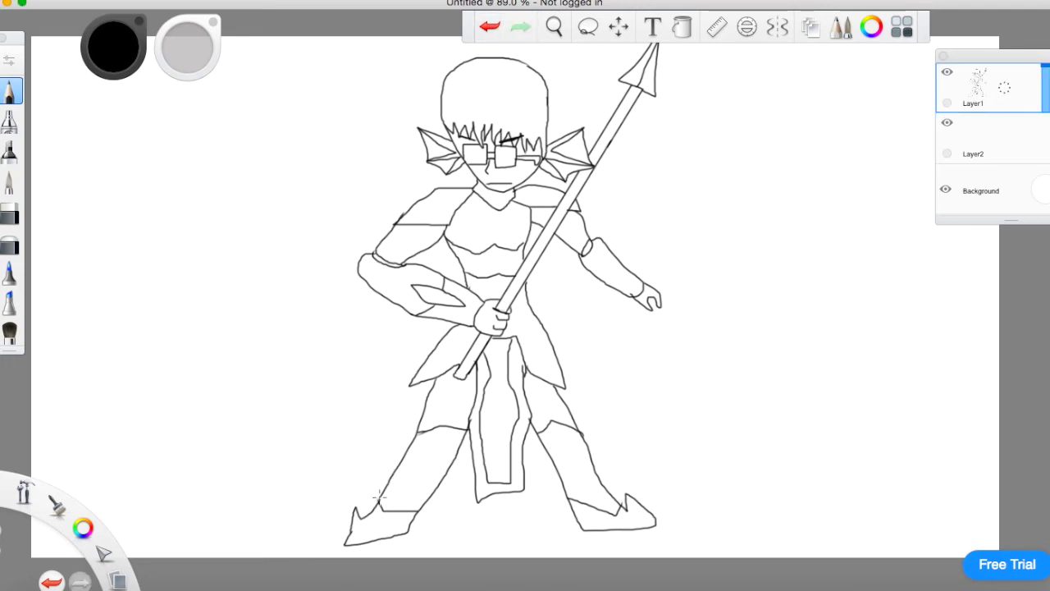
left_click_drag(378, 500, 72, 497)
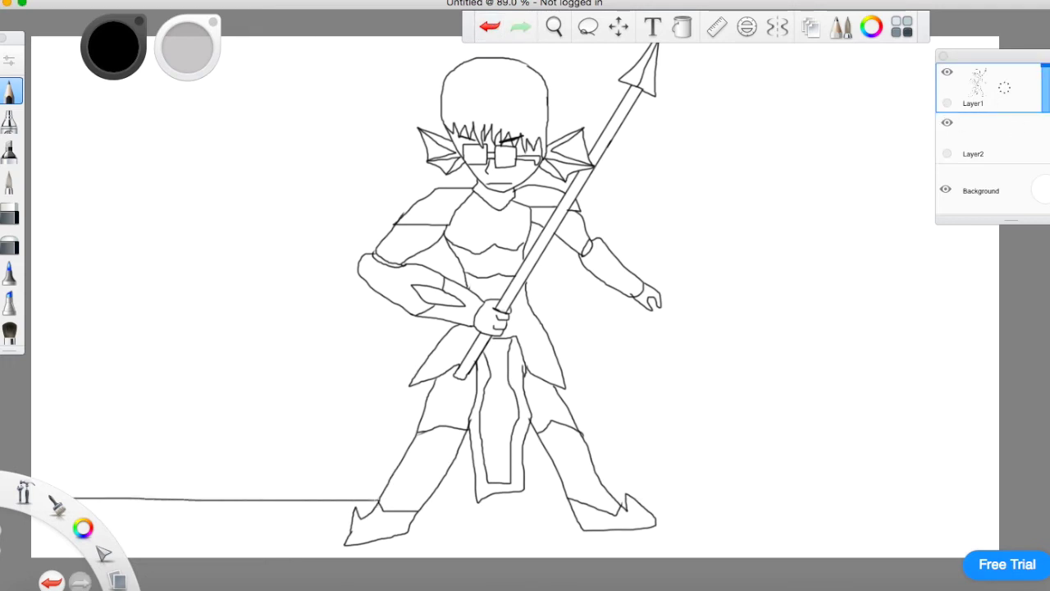
left_click_drag(1047, 473, 686, 474)
left_click_drag(625, 485, 604, 482)
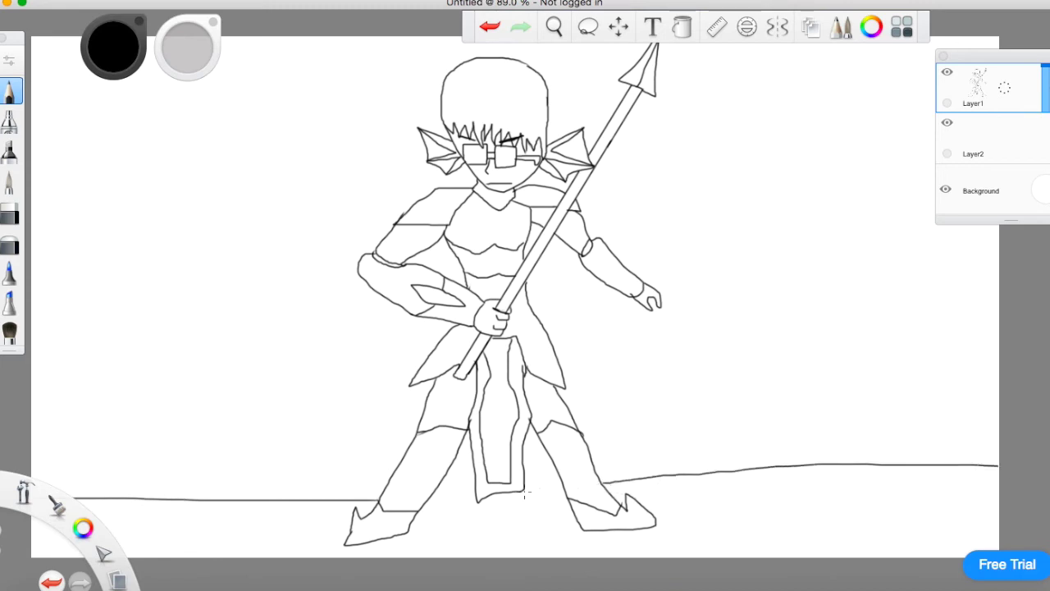
left_click_drag(432, 502, 562, 494)
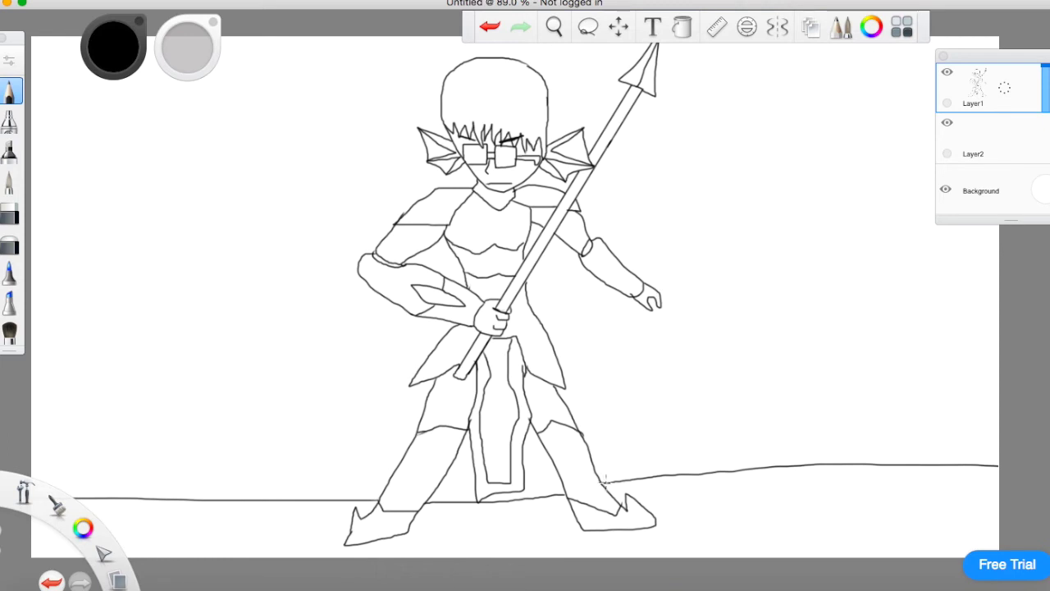
- Draw tall plants with layered, drooping hooked leaves growing from the ground beyond the open hand
mouse_move(771, 466)
left_mouse_down()
mouse_move(767, 422)
mouse_move(725, 391)
mouse_move(771, 371)
mouse_move(775, 305)
mouse_move(749, 286)
mouse_move(793, 345)
mouse_move(908, 231)
mouse_move(872, 263)
mouse_move(862, 300)
mouse_move(900, 364)
mouse_move(875, 375)
mouse_move(918, 420)
mouse_move(854, 464)
left_mouse_up()
mouse_move(814, 319)
left_mouse_down()
mouse_move(805, 186)
mouse_move(738, 235)
mouse_move(806, 122)
mouse_move(849, 212)
mouse_move(884, 55)
mouse_move(868, 33)
mouse_move(934, 82)
mouse_move(914, 180)
mouse_move(955, 150)
mouse_move(946, 356)
left_mouse_up()
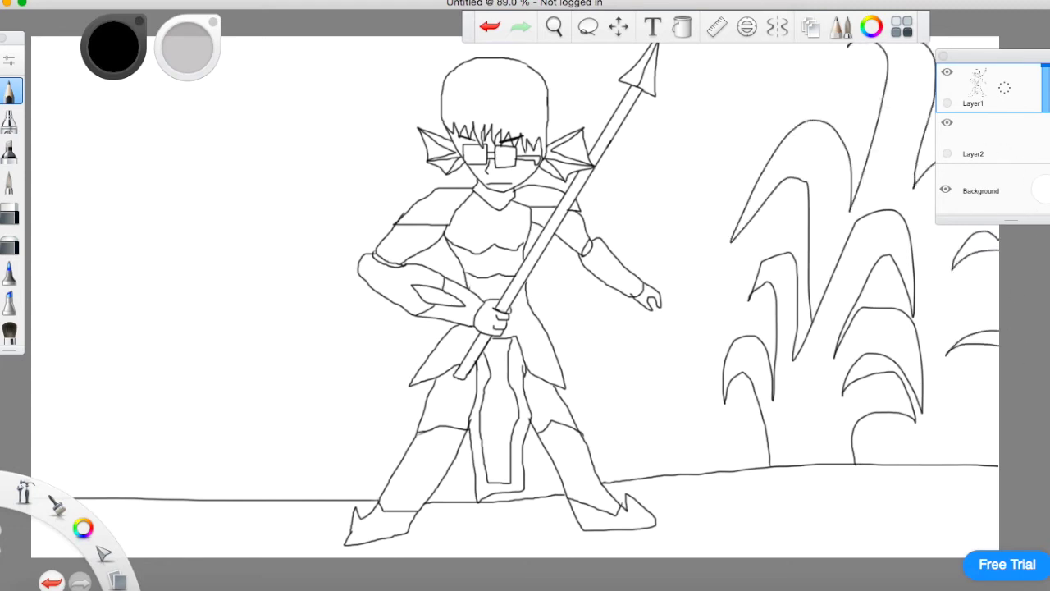
- Finish the small curved plant at the canvas edge and fill all the plants with bright green
left_click_drag(950, 447, 957, 465)
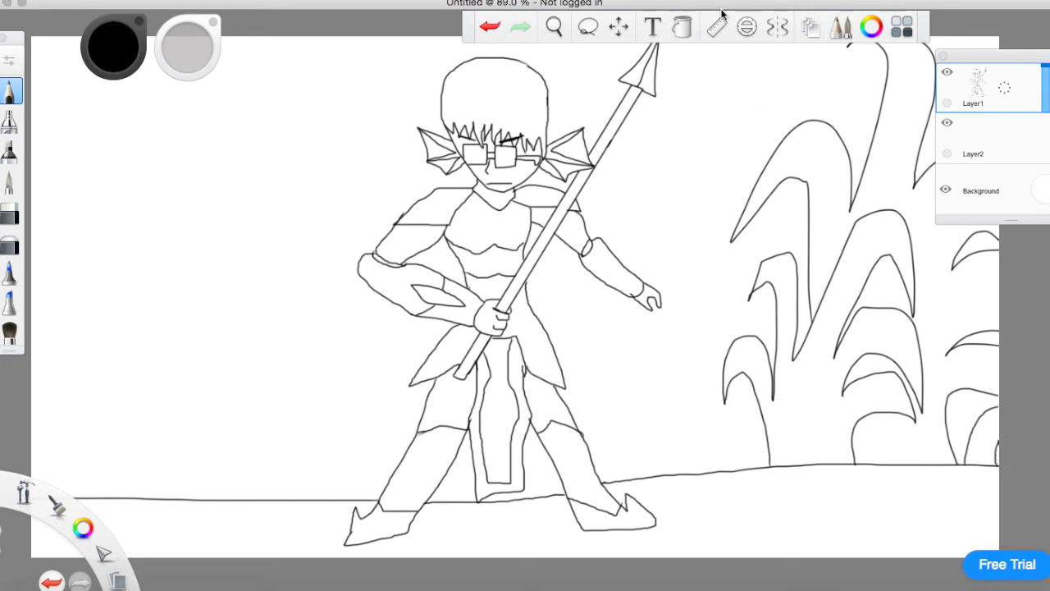
left_click(682, 27)
left_click(82, 530)
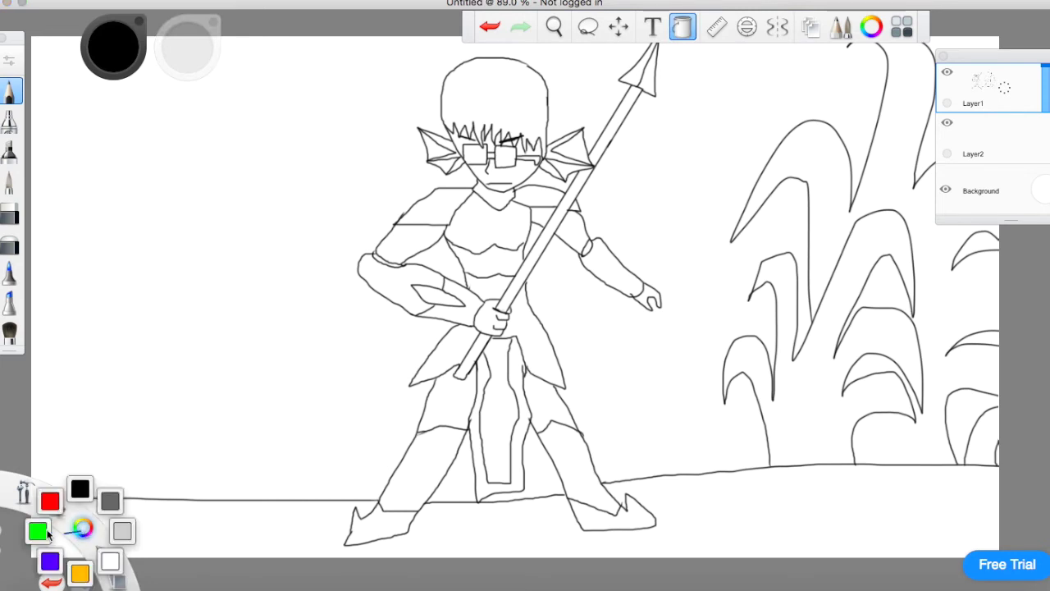
left_click(46, 533)
left_click(820, 402)
left_click(954, 274)
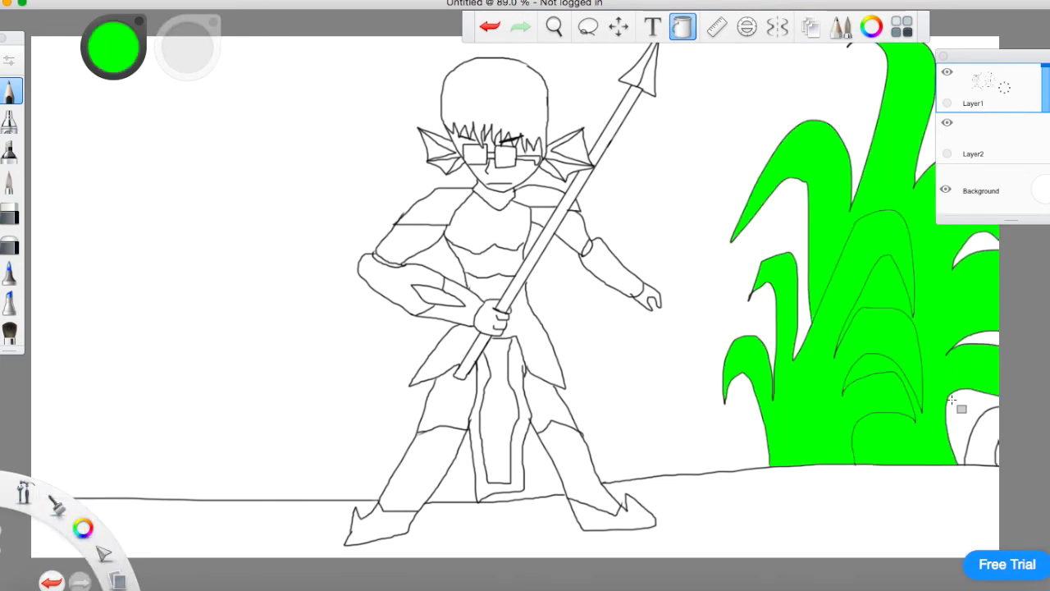
left_click(986, 443)
- Fill the background between the figure and the plants, and the gap inside the small plant, with Copic B29 Ultramarine
left_click(902, 27)
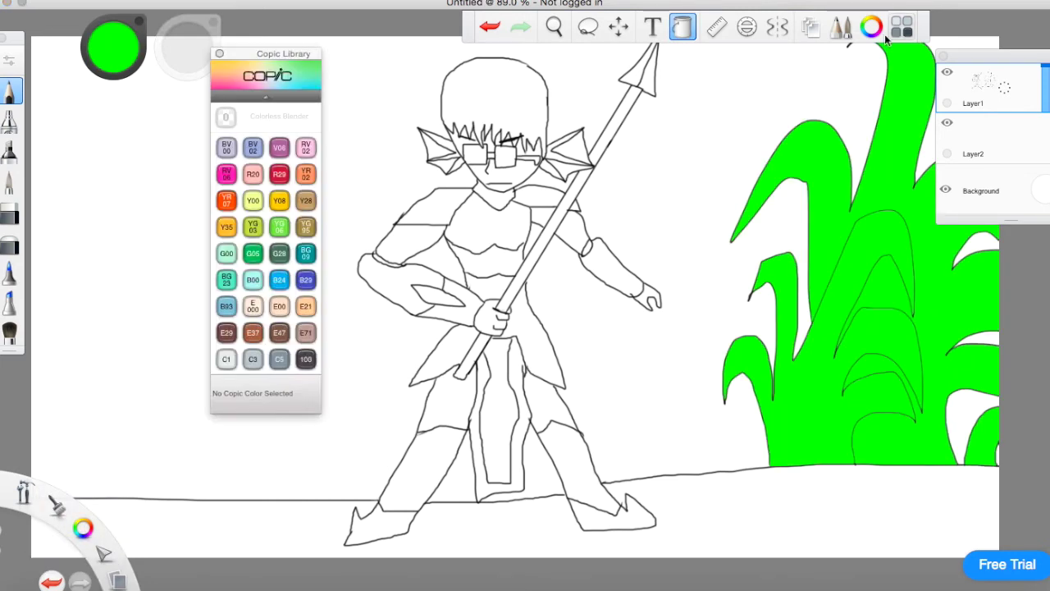
left_click(305, 280)
left_click(179, 302)
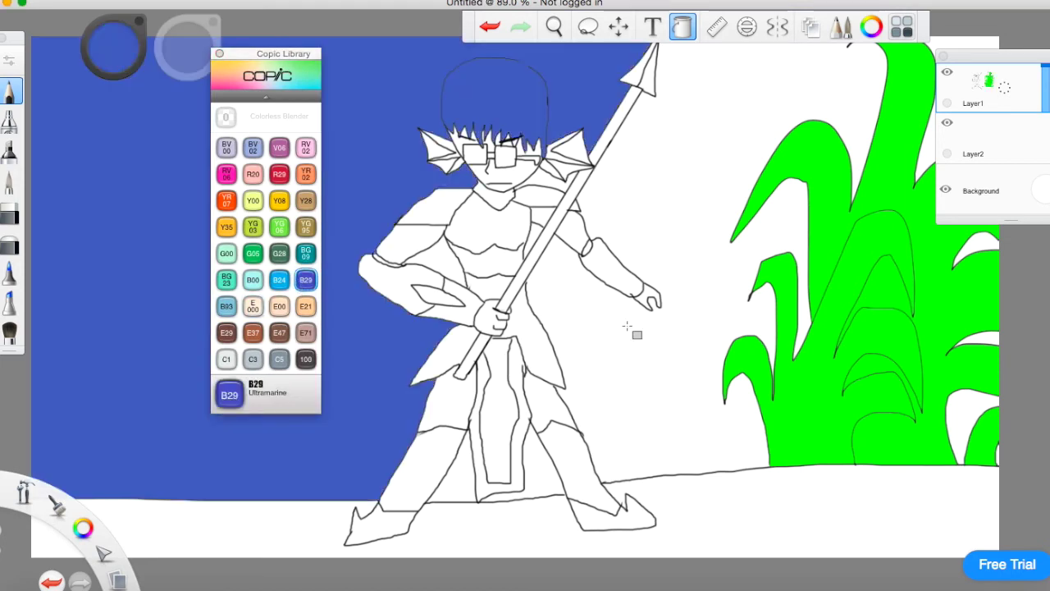
left_click(490, 27)
left_click(721, 283)
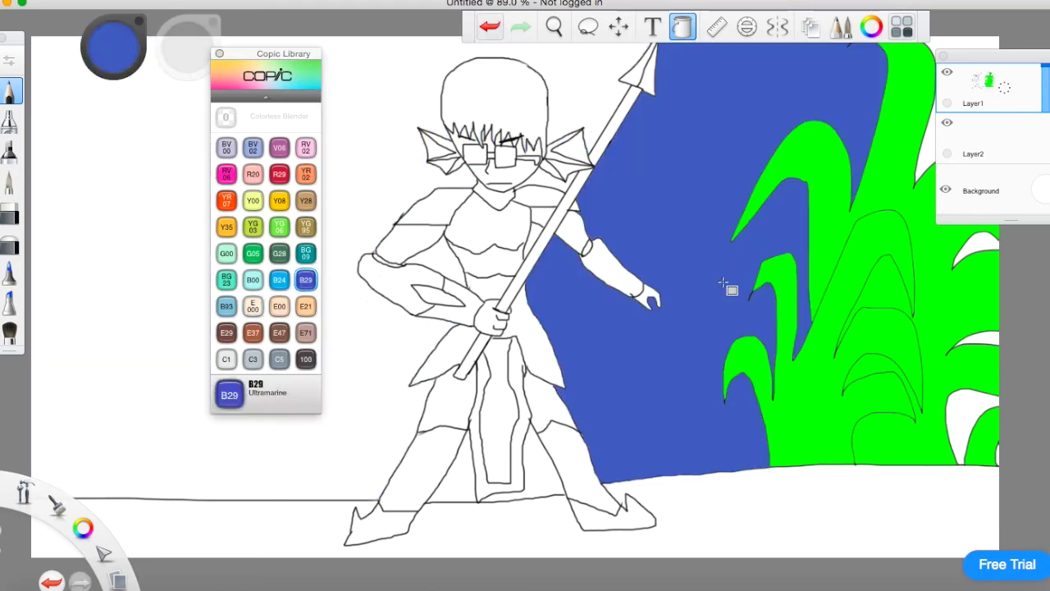
left_click(955, 406)
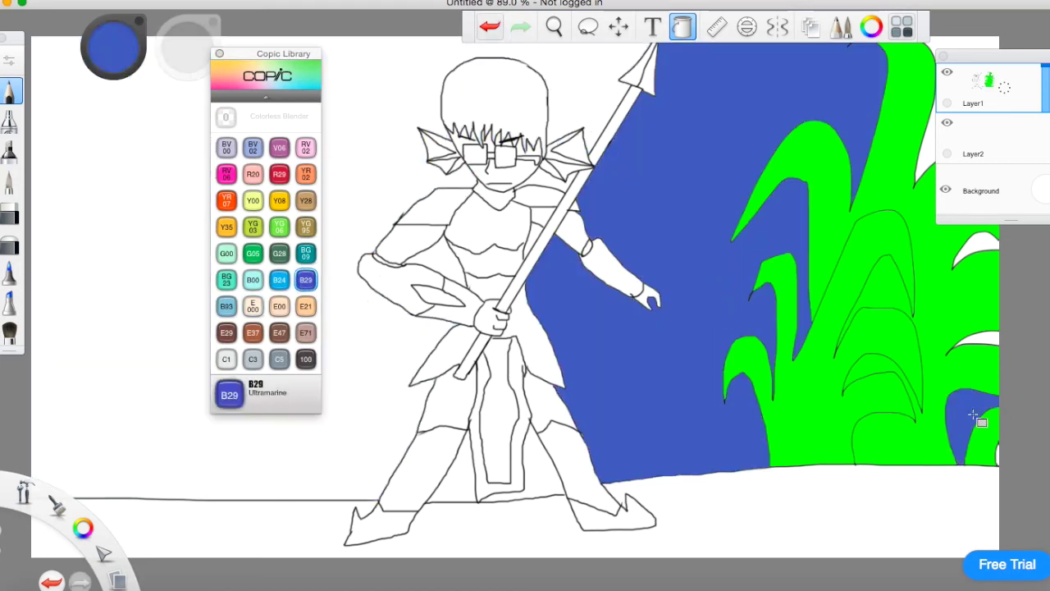
- Close the gap in the hair outline with the black pencil and fill the hair with Copic 100 Black
left_click(8, 92)
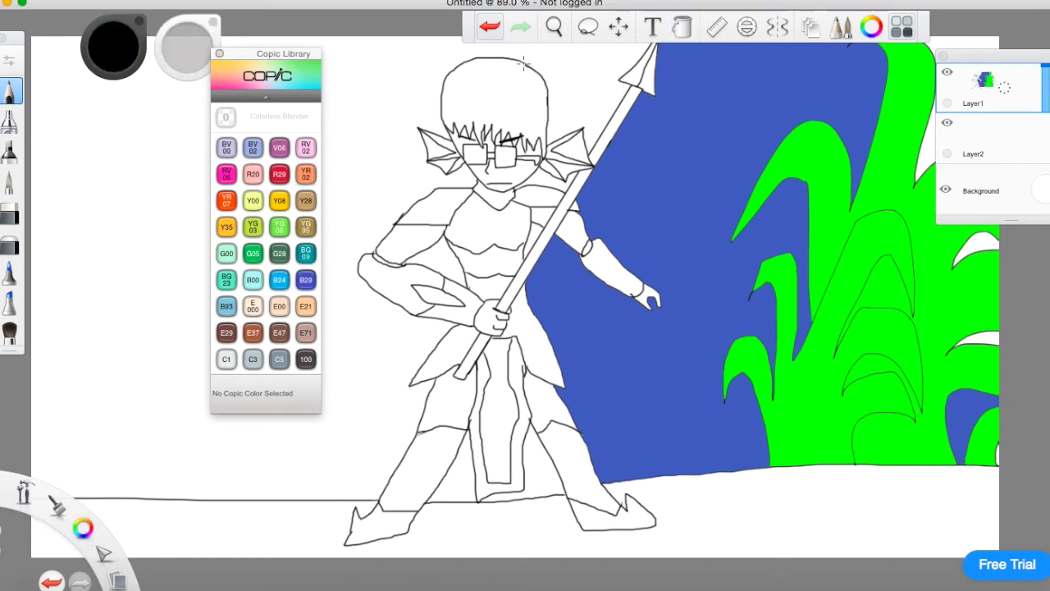
left_click(681, 28)
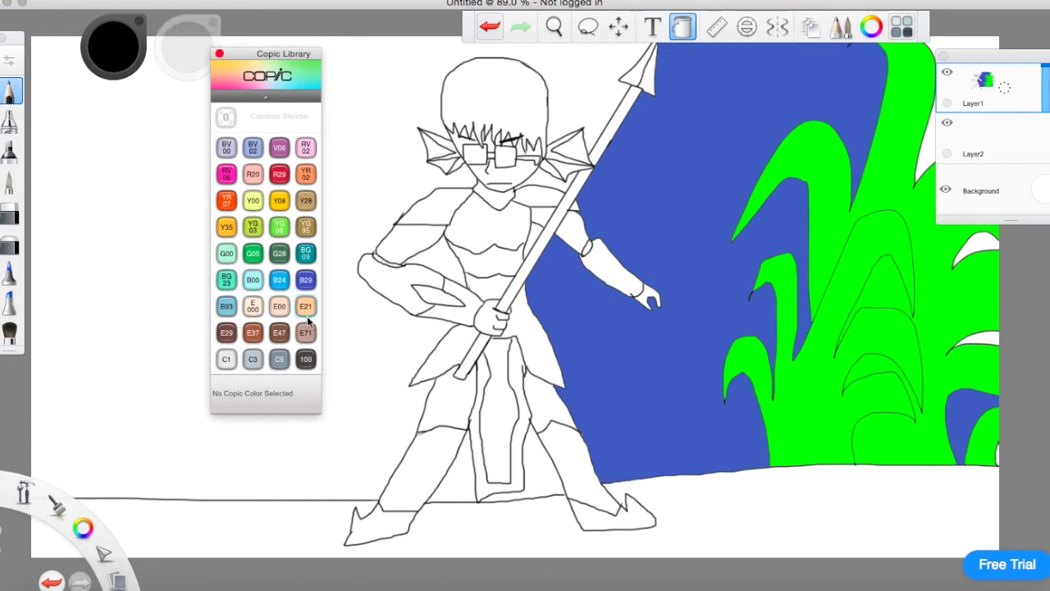
left_click(305, 359)
left_click(500, 107)
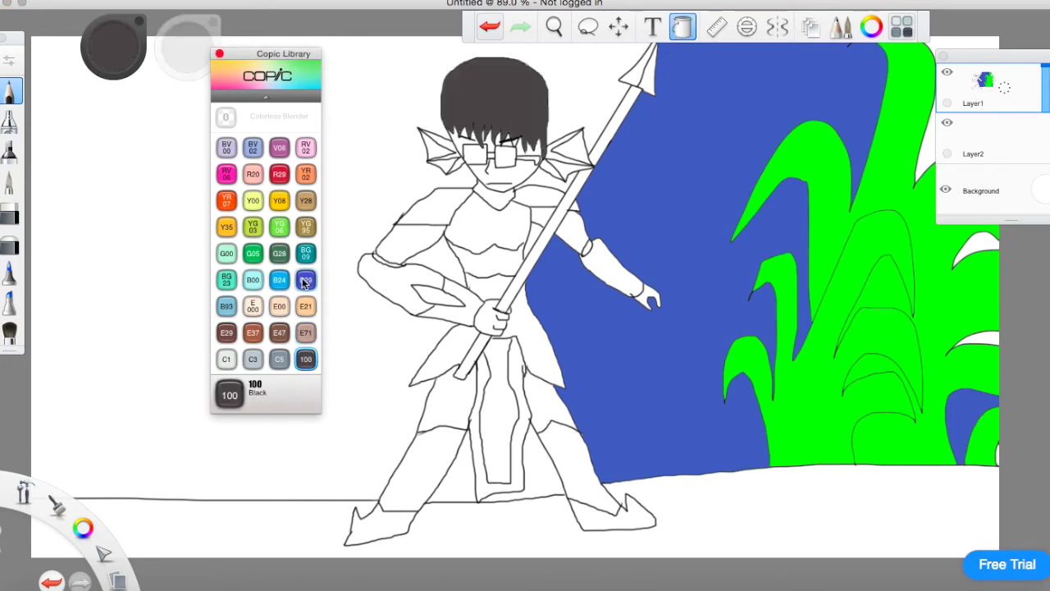
- Fill the background behind the bent arm and the gap between torso and spear with Copic B29 Ultramarine
left_click(306, 282)
left_click(148, 269)
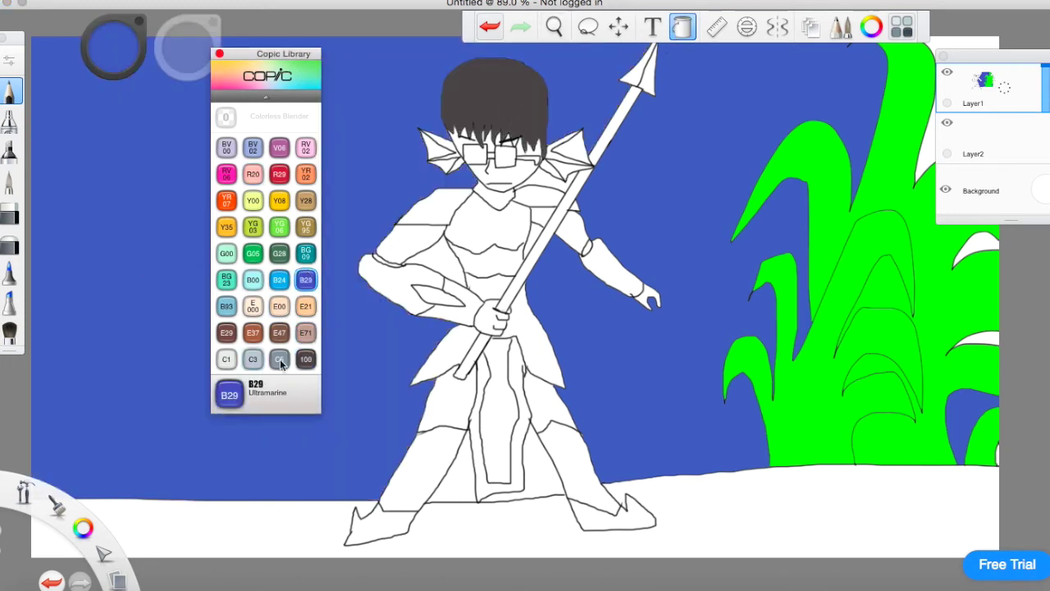
left_click(544, 476)
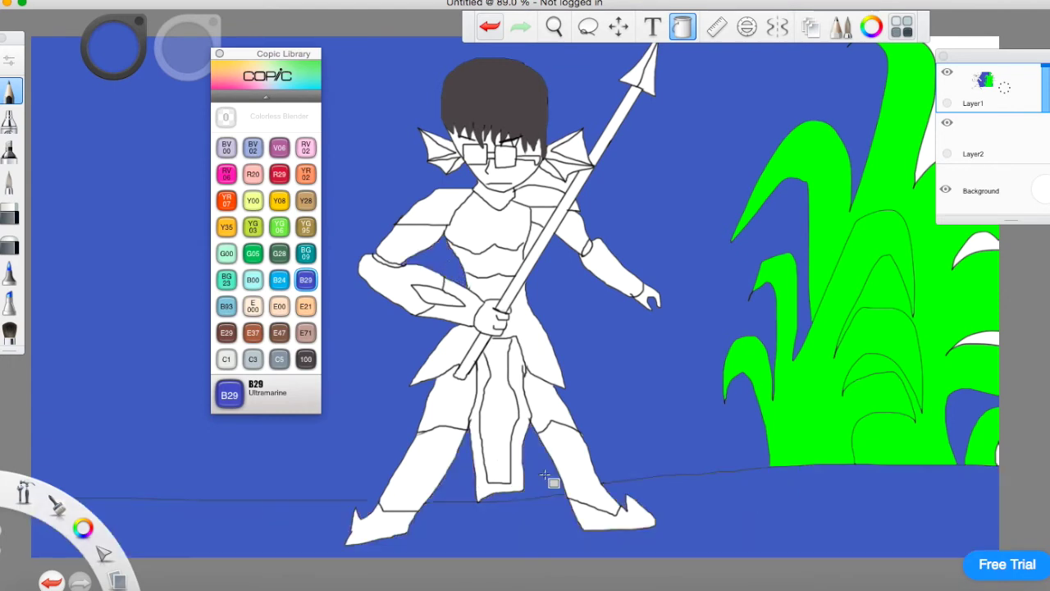
left_click(493, 26)
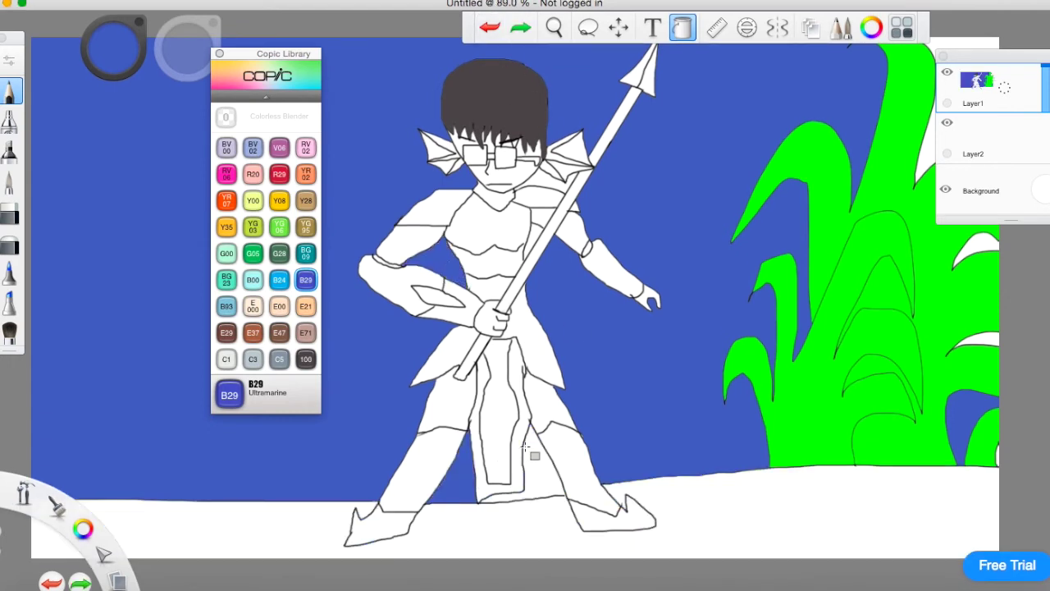
left_click(554, 28)
left_click_drag(546, 205, 415, 384)
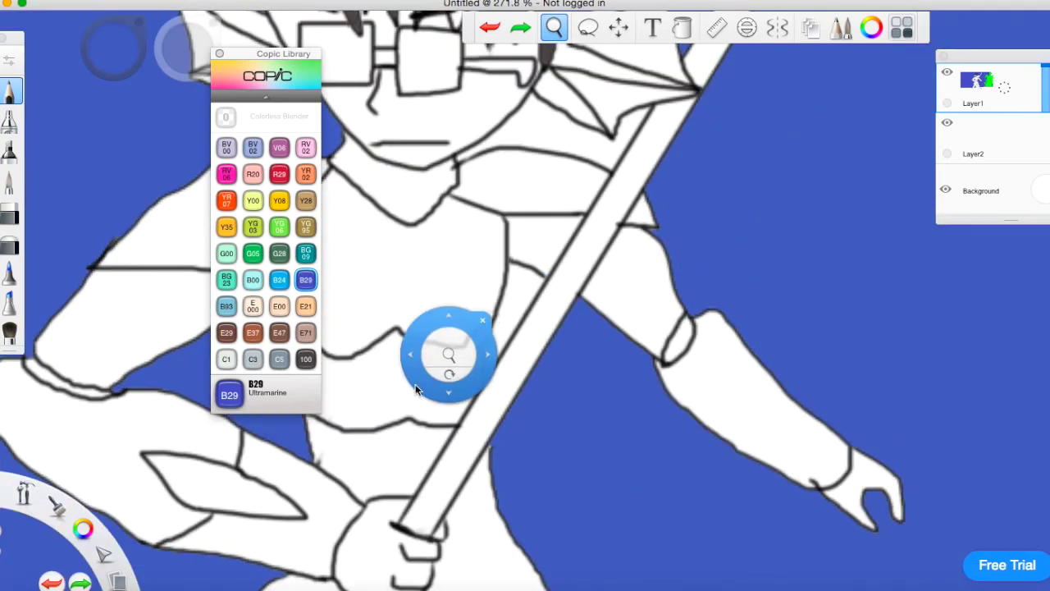
left_click(527, 290)
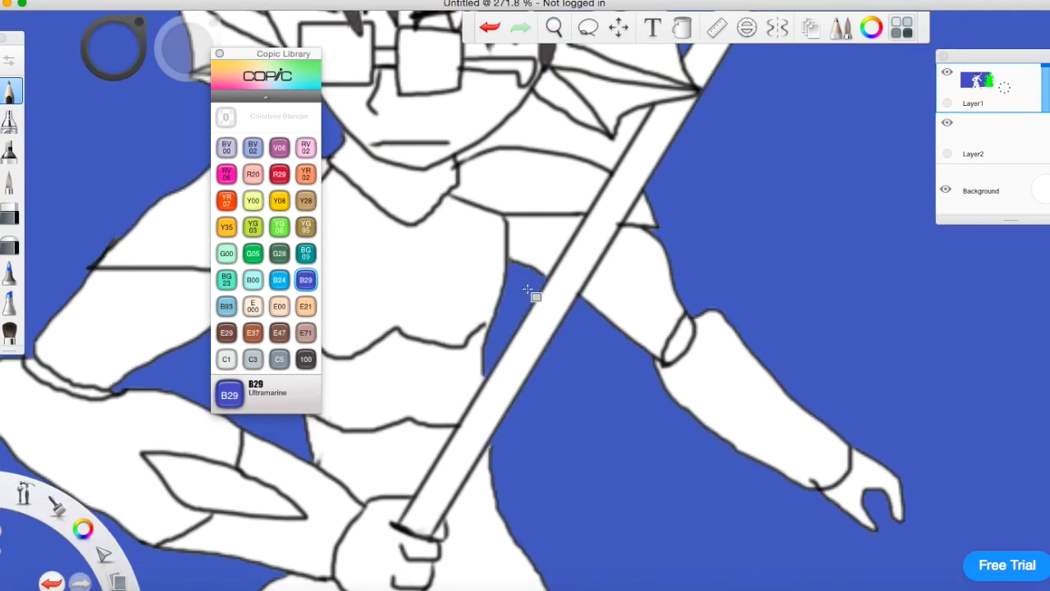
- Paint out the stray line beside the cloth panel's upper edge in white and touch up its outline in black
left_click(554, 29)
left_click_drag(449, 418, 585, 30)
left_click_drag(466, 289, 443, 146)
left_click(444, 146)
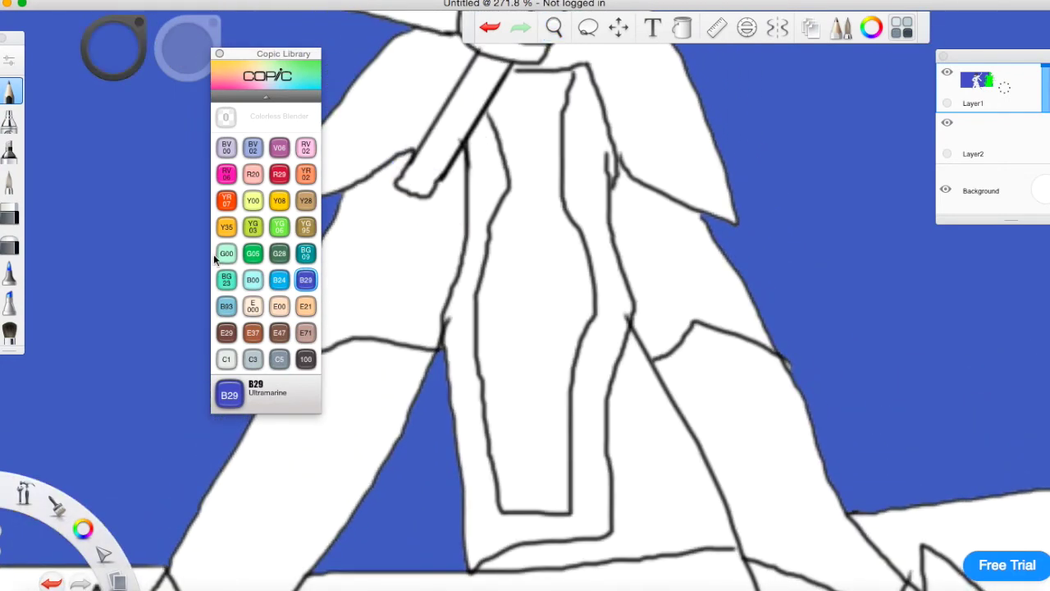
left_click_drag(79, 528, 79, 470)
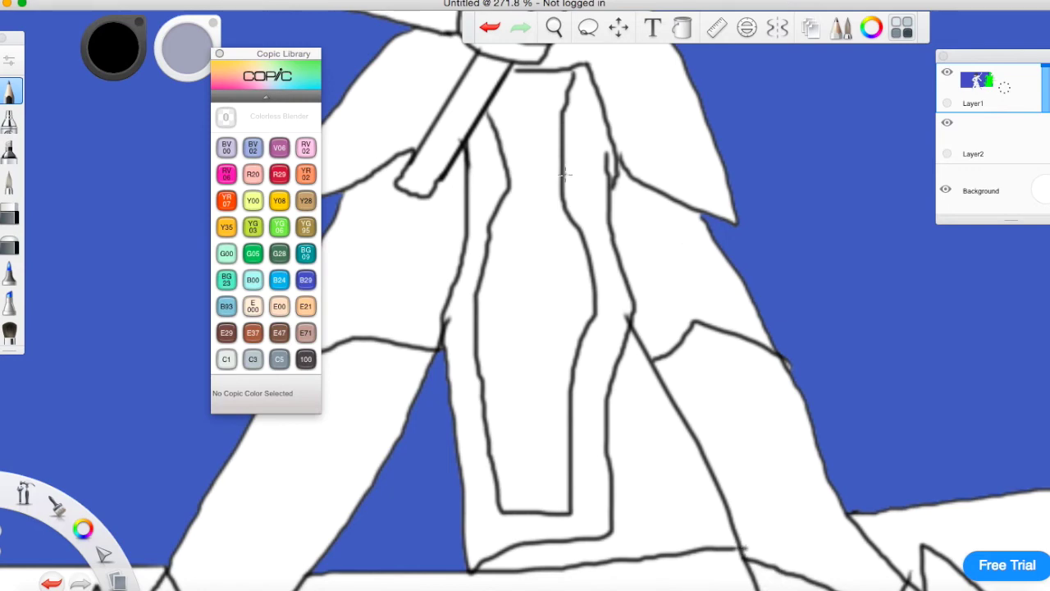
left_click(490, 27)
left_click(651, 468)
left_click_drag(83, 526, 115, 544)
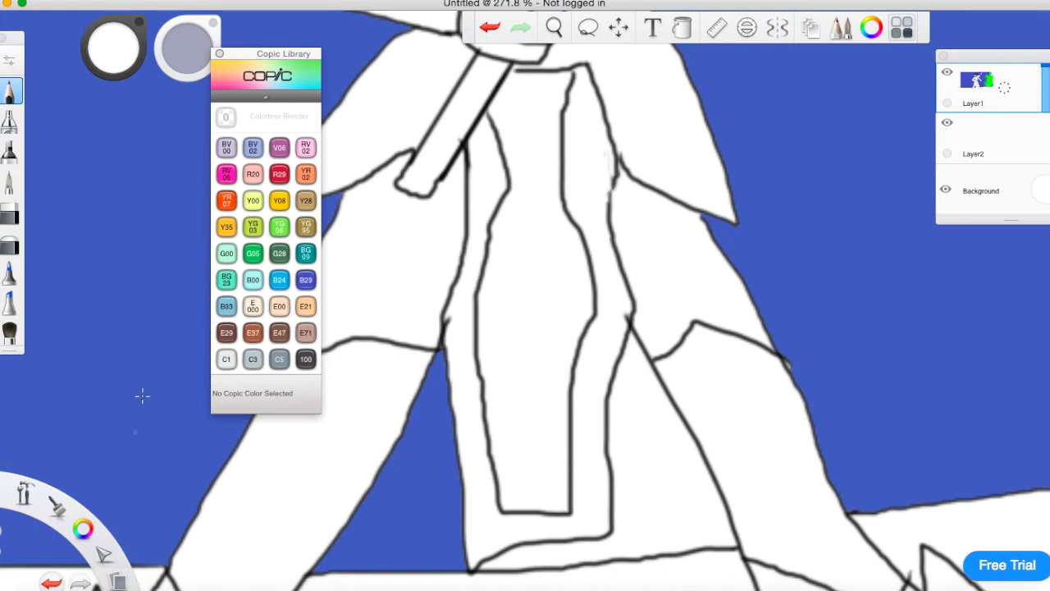
mouse_move(90, 529)
left_click(88, 494)
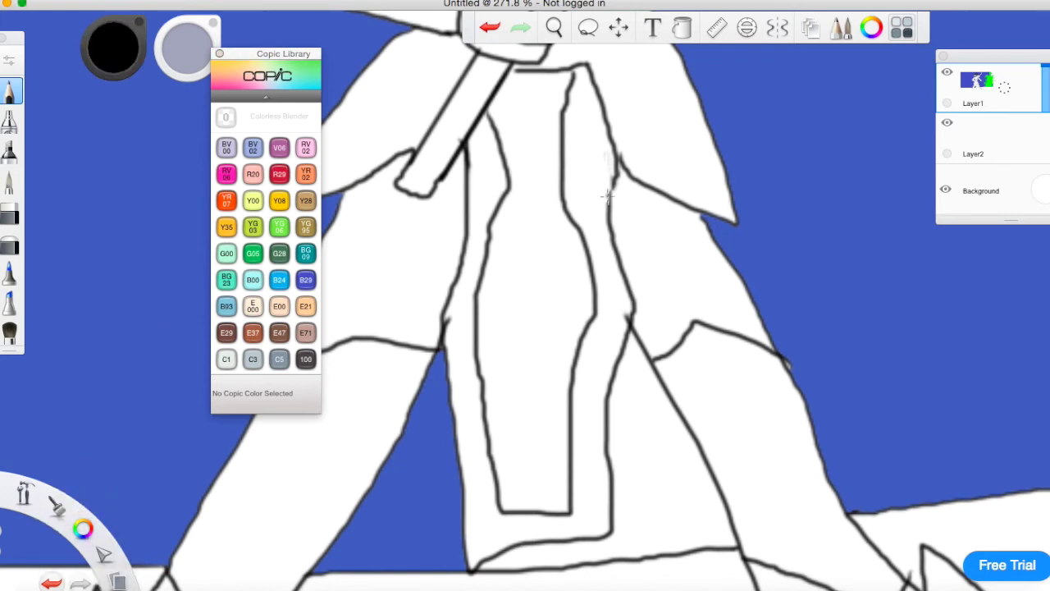
- Try to fill the inner shape of the cloth panel with Copic Y08 Acid Yellow
left_click(679, 28)
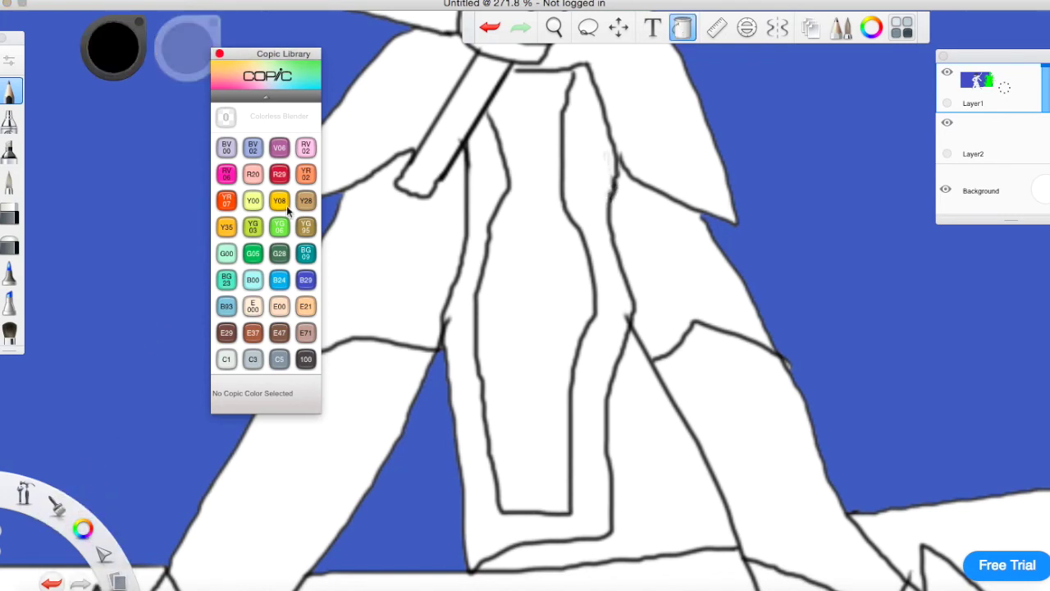
left_click(279, 200)
left_click(528, 235)
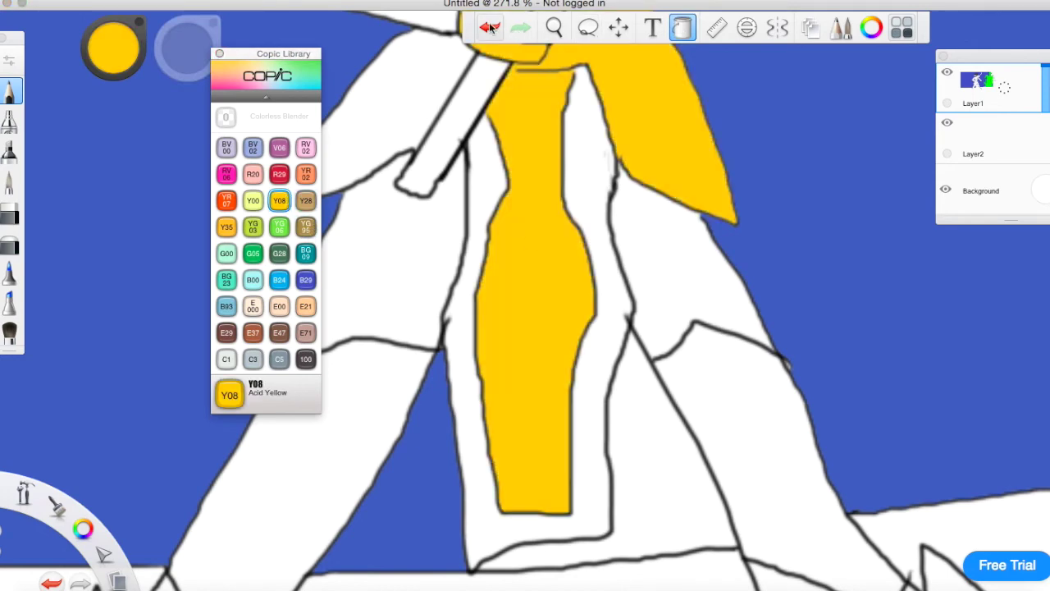
left_click(490, 27)
- Close the gap in the cloth panel's top line beside the spear shaft with a short black stroke
left_click(19, 307)
mouse_move(85, 533)
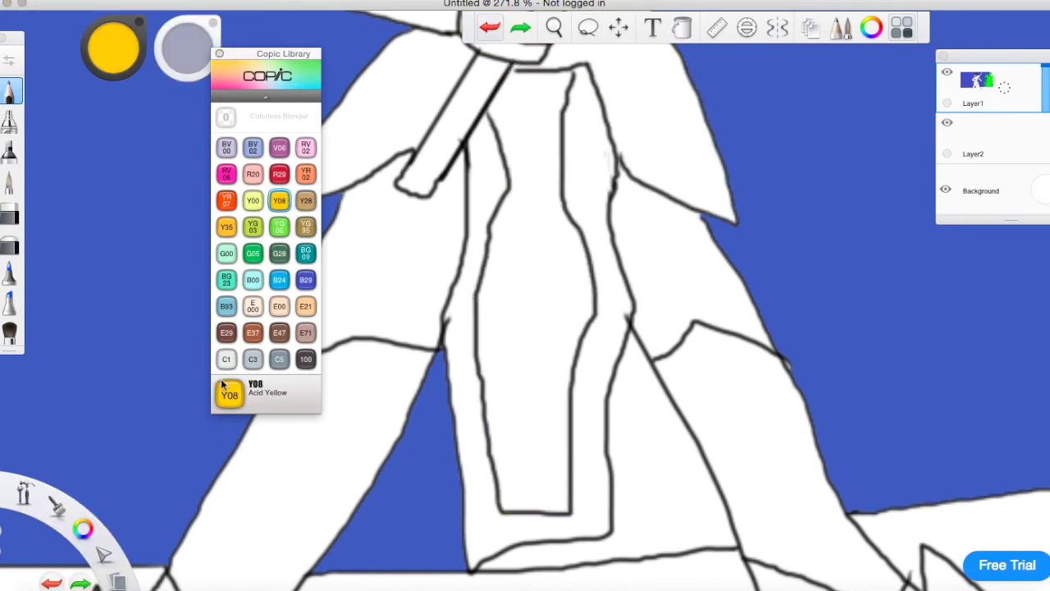
left_click(89, 494)
left_click_drag(517, 70, 506, 76)
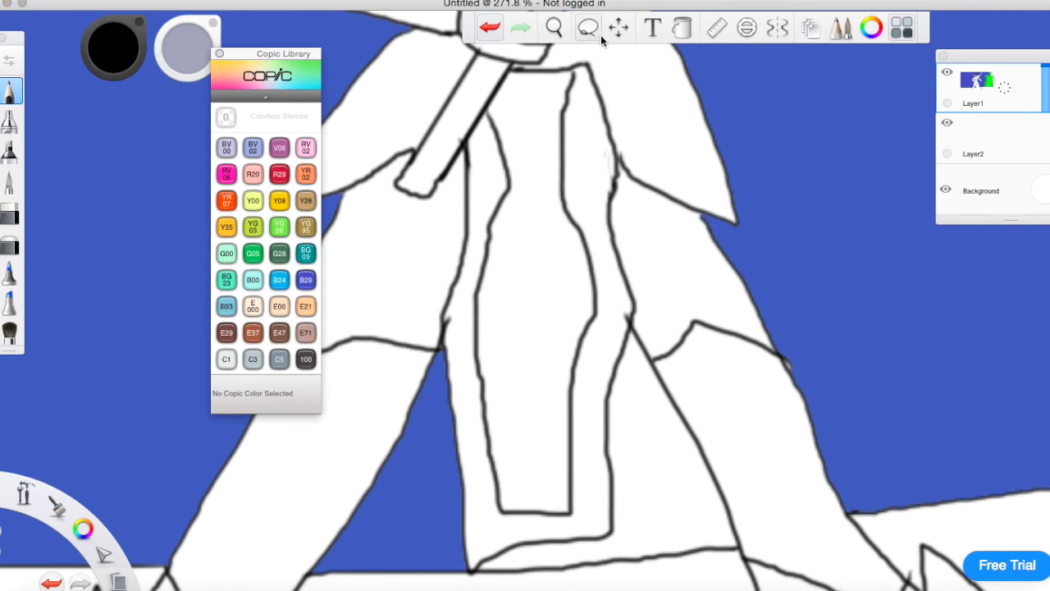
- Fill both pointed hip guards with Copic C5 Cool Gray No.5
left_click(682, 28)
left_click(279, 358)
left_click(402, 155)
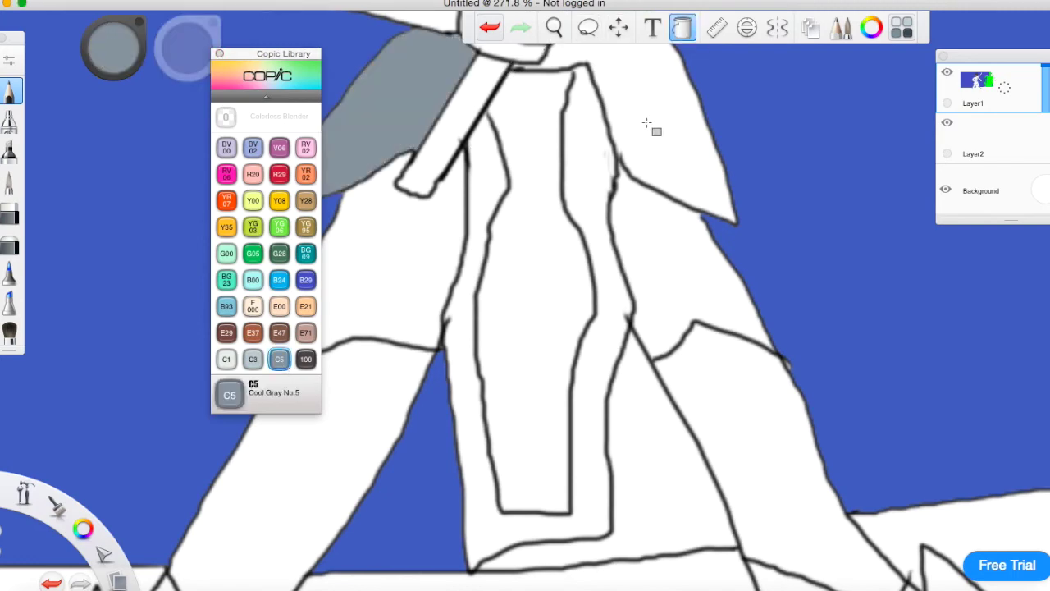
left_click(647, 123)
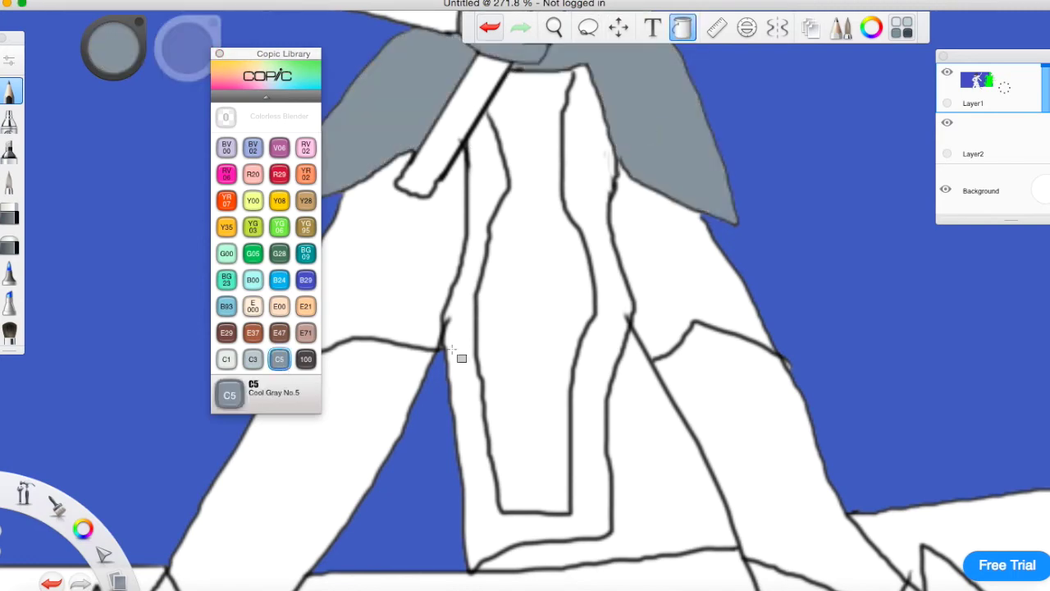
- Fill the upper and lower sections of both legs with Copic C3 Cool Gray No.3
left_click(262, 358)
left_click(367, 326)
left_click(386, 414)
left_click(693, 287)
left_click(738, 442)
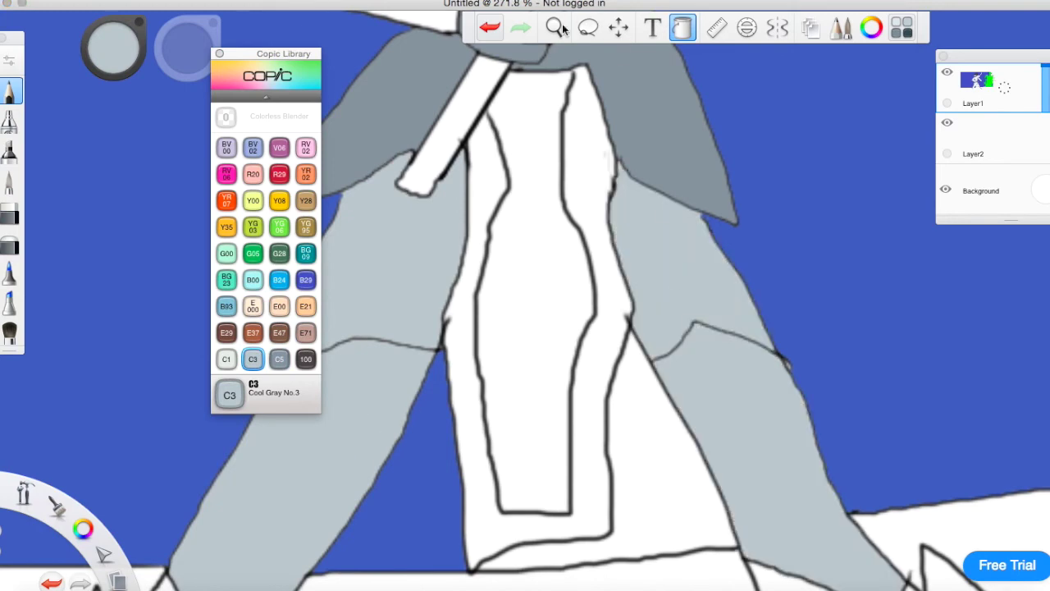
- Fill both pointed boots with Copic C3 Cool Gray No.3
left_click(551, 27)
left_click_drag(501, 256, 702, 39)
left_click(477, 233)
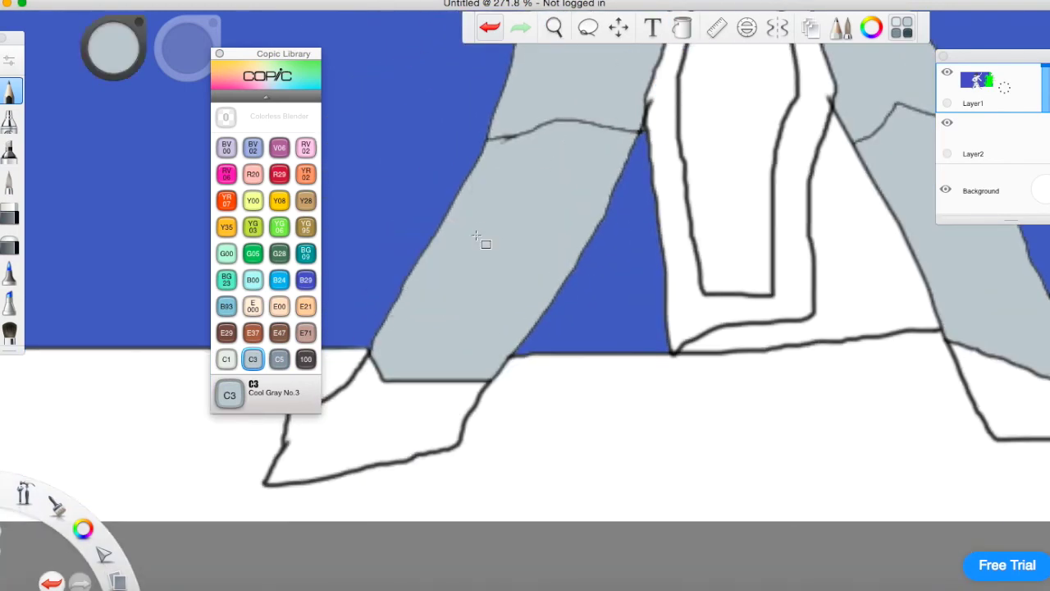
left_click(377, 463)
left_click(1007, 397)
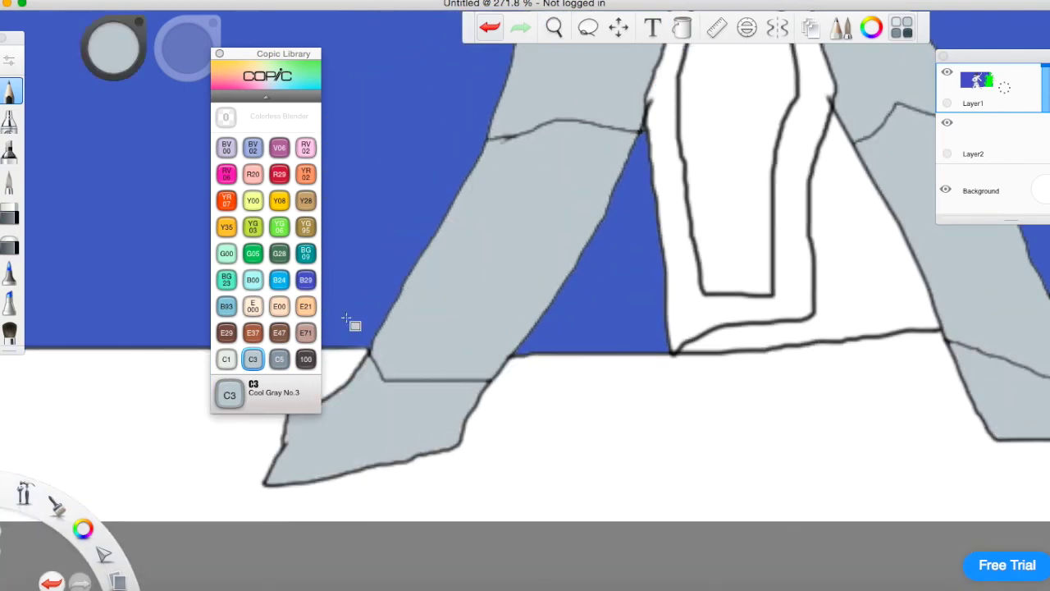
- Fill the ground with Copic 100 Black and the remaining gap between cloth panel and leg with B29 Ultramarine
left_click(304, 358)
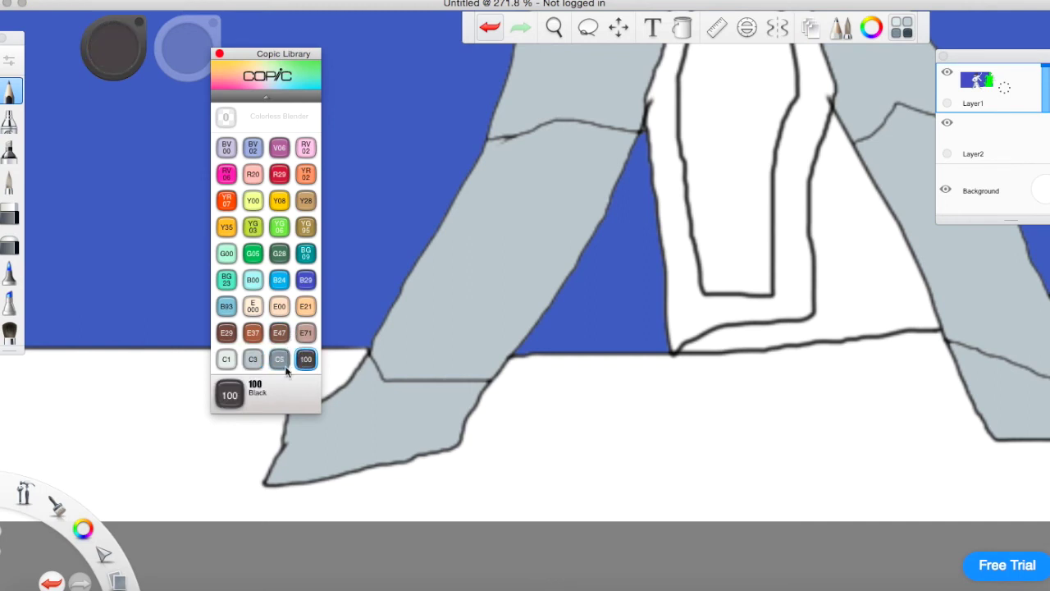
left_click(183, 441)
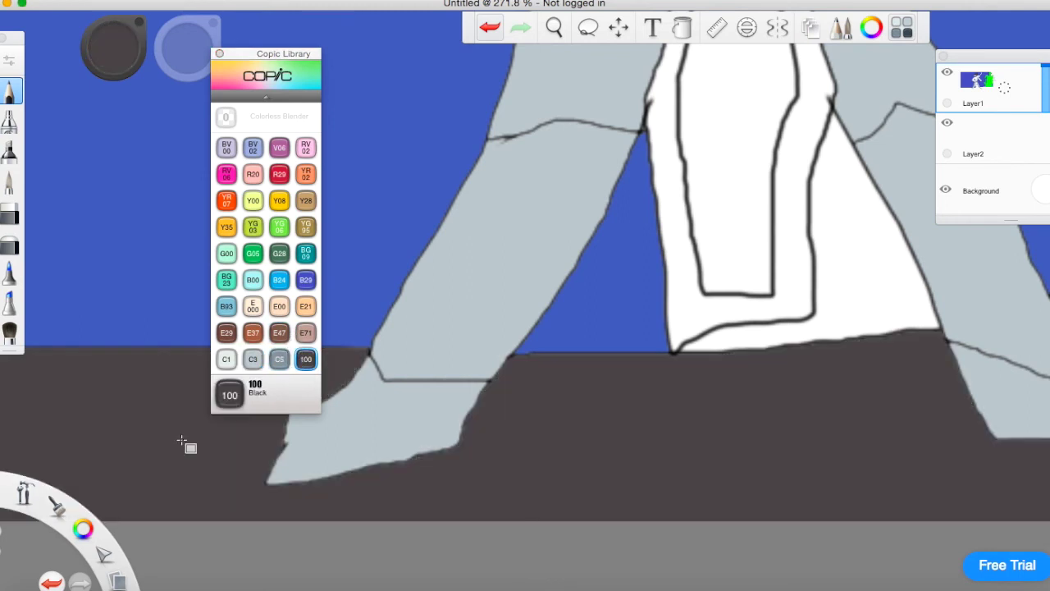
left_click(306, 279)
left_click(879, 275)
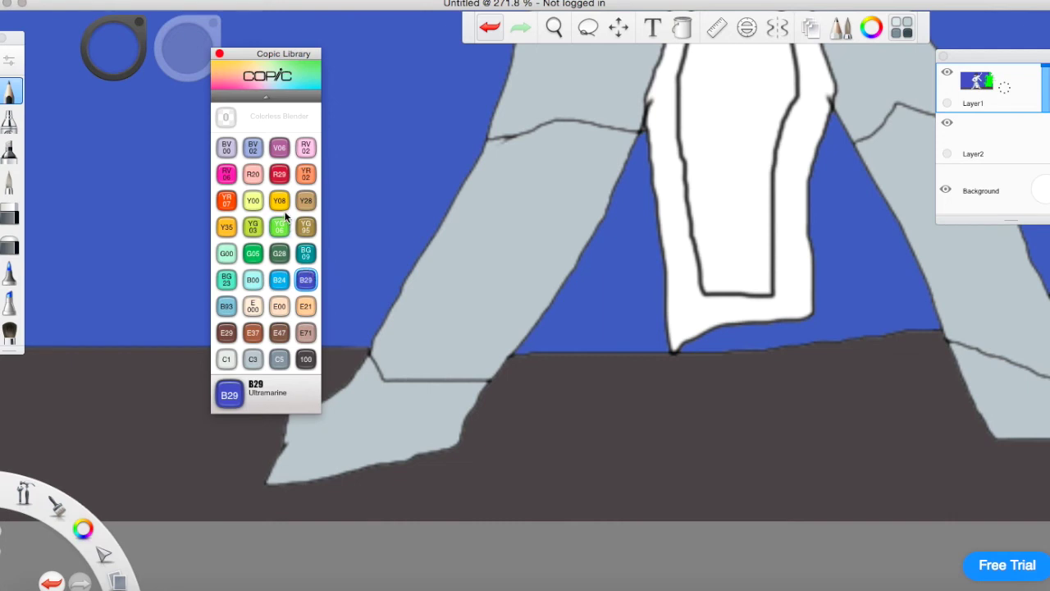
- Fill the cloth panel's inner shape with Copic Y08 Acid Yellow and its border with Y00 Barium Yellow
left_click(253, 200)
left_click(748, 195)
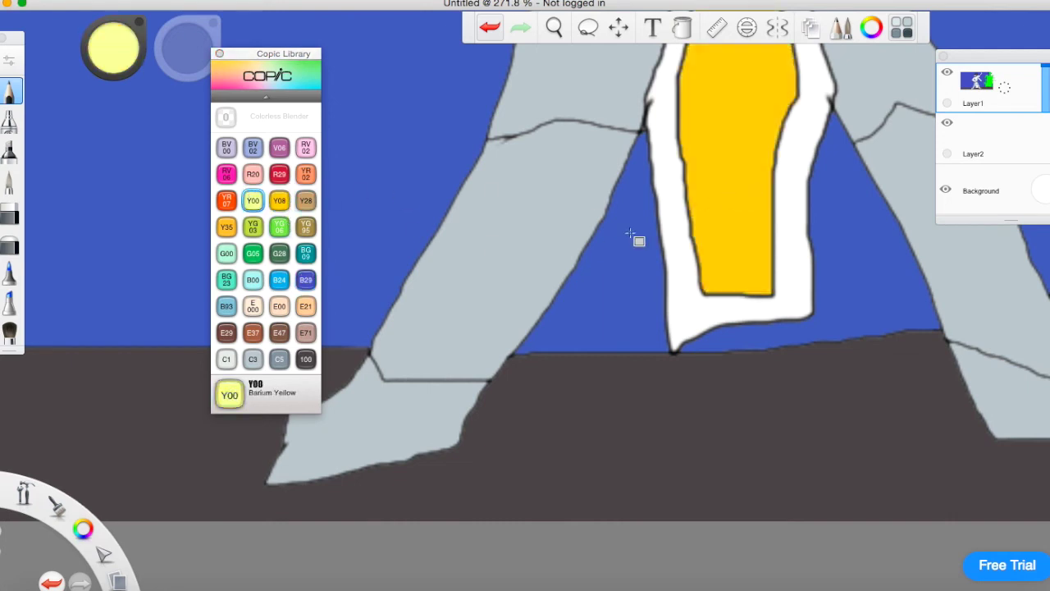
left_click(664, 233)
key("super+z")
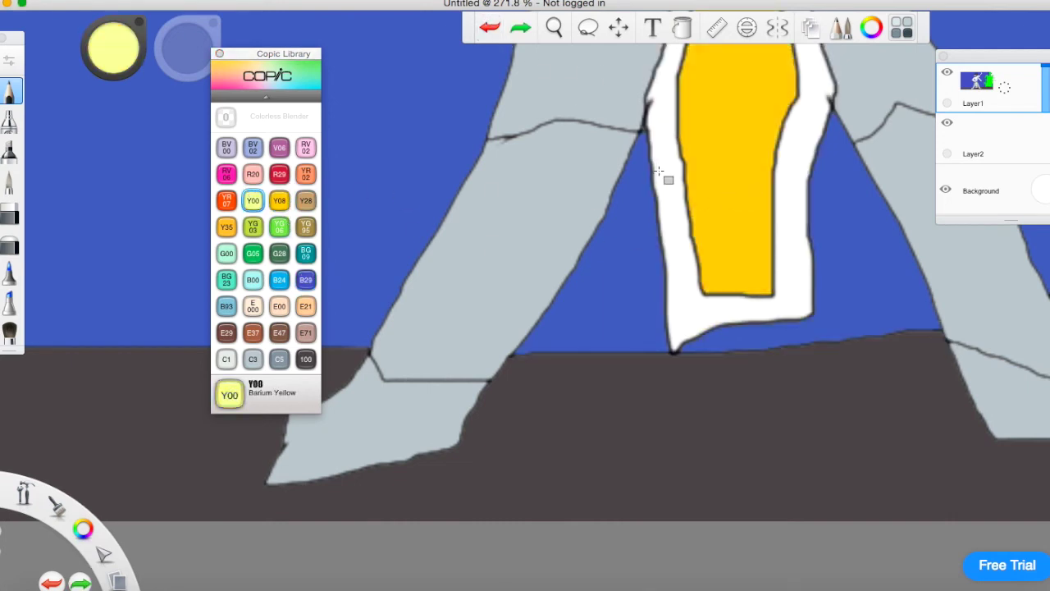
left_click(668, 180)
- Fill the small gap beside the fist gripping the spear with Copic C5 Cool Gray No.5
key("space")
left_click_drag(682, 224, 385, 441)
left_click_drag(484, 291, 464, 453)
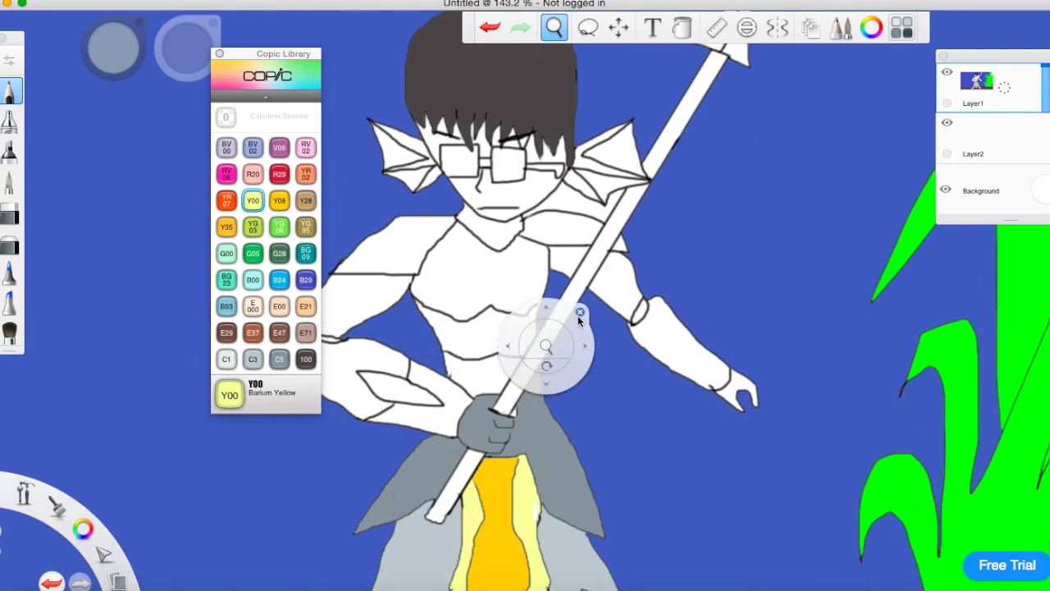
left_click_drag(522, 377, 698, 329)
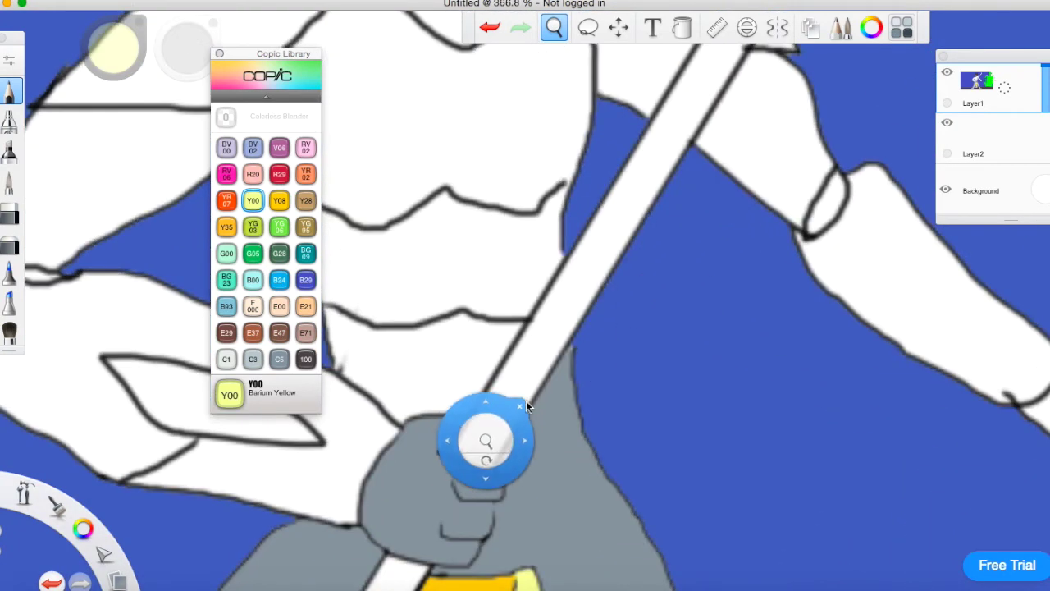
left_click(525, 401)
left_click(279, 359)
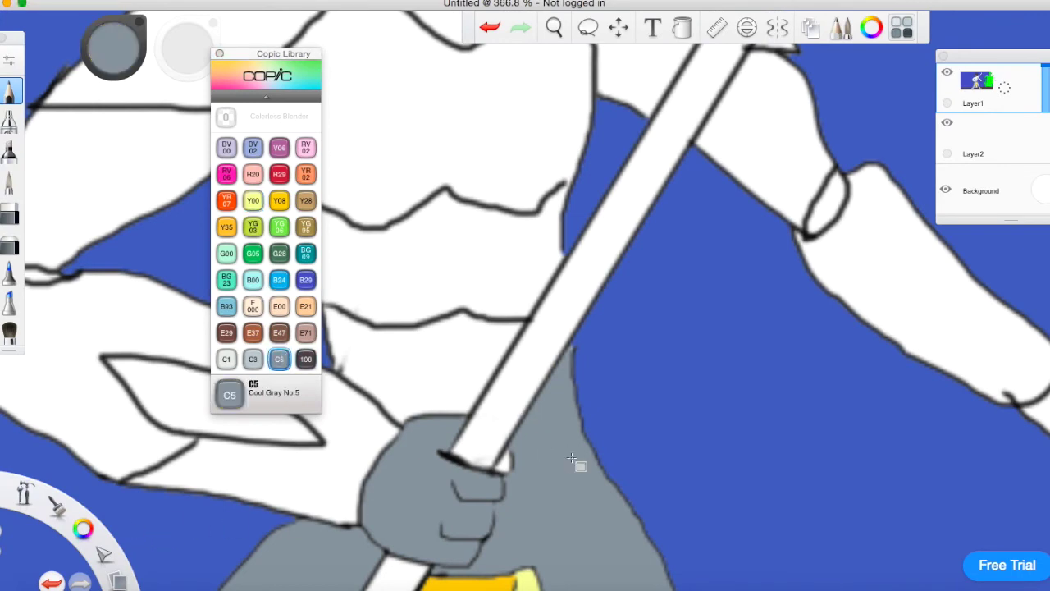
left_click(509, 471)
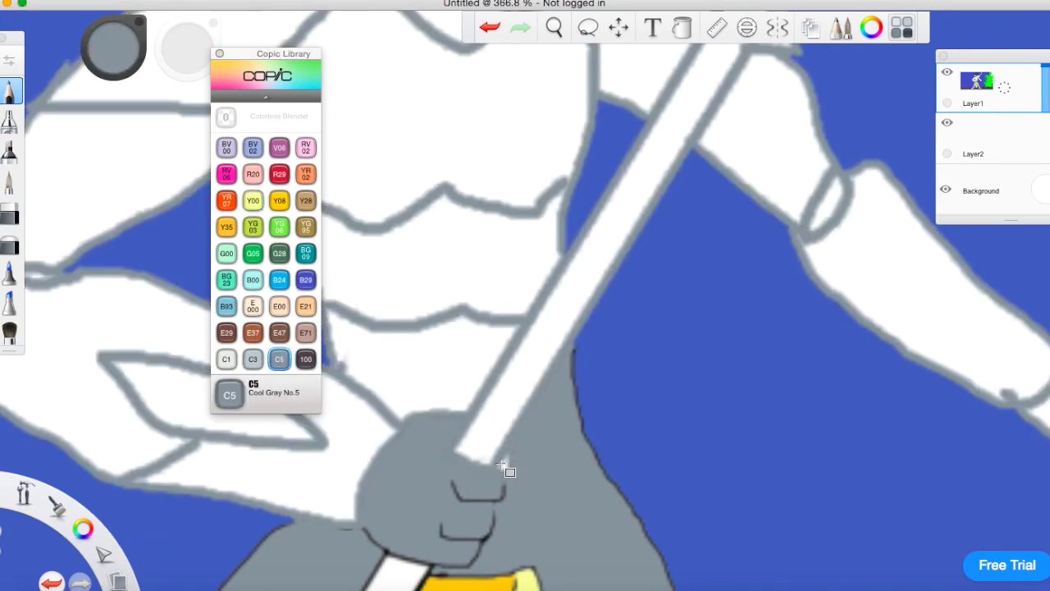
left_click(489, 28)
left_click(554, 28)
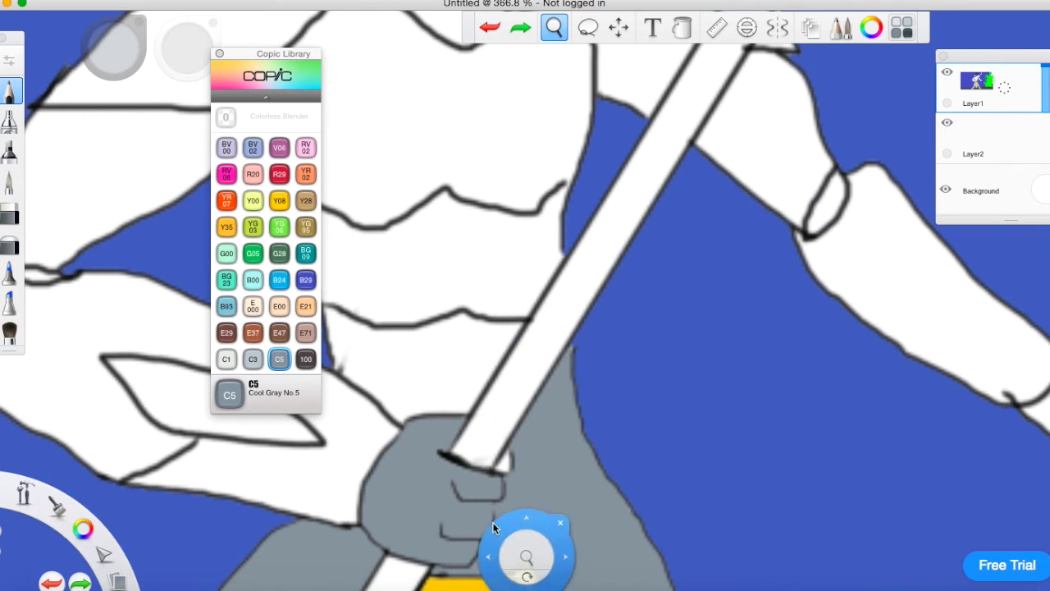
left_click_drag(519, 551, 635, 471)
left_click(681, 451)
left_click(506, 393)
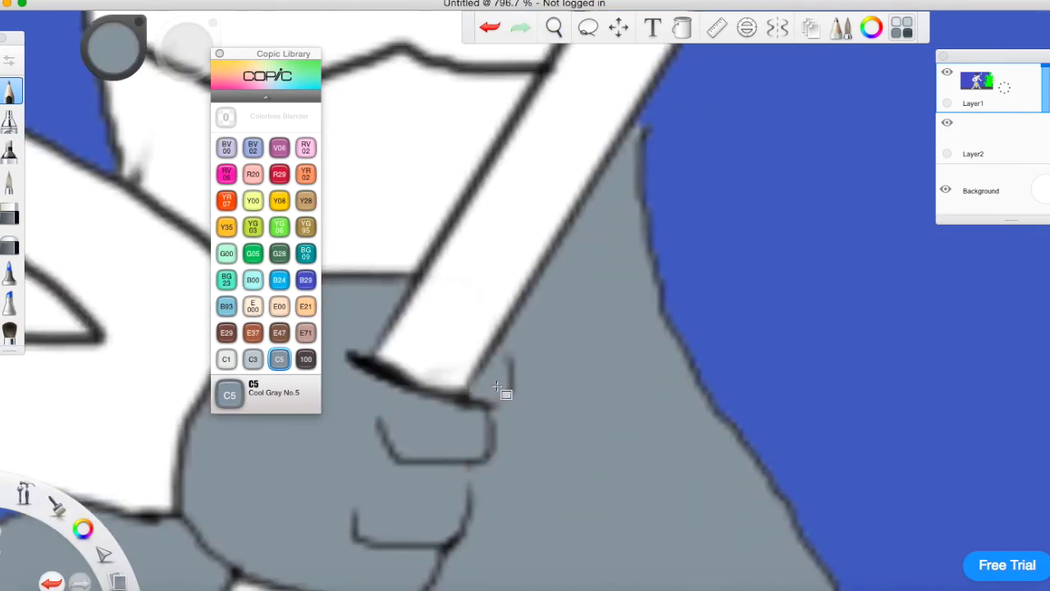
- Redraw the small curved outline between the fist and the spear shaft in black
left_click(554, 28)
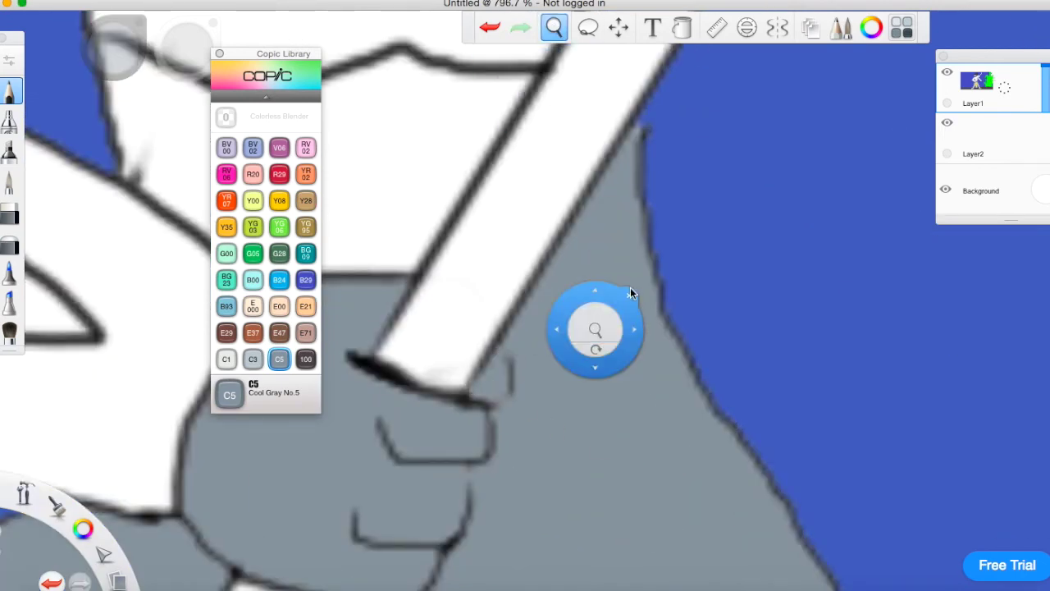
left_click(629, 293)
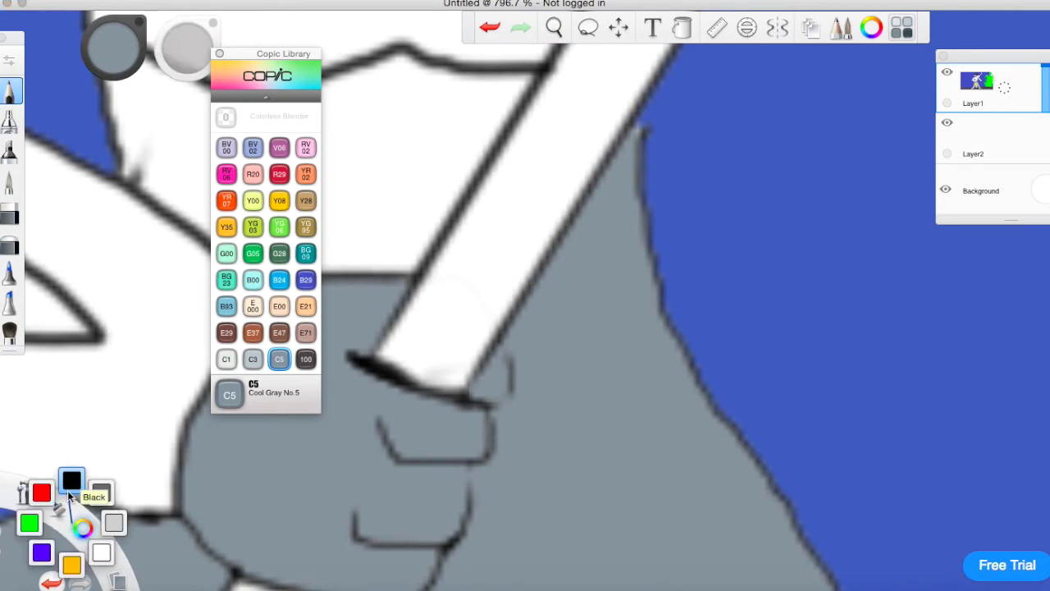
left_click_drag(82, 525, 73, 479)
mouse_move(496, 349)
left_mouse_down()
mouse_move(510, 368)
mouse_move(482, 409)
left_mouse_up()
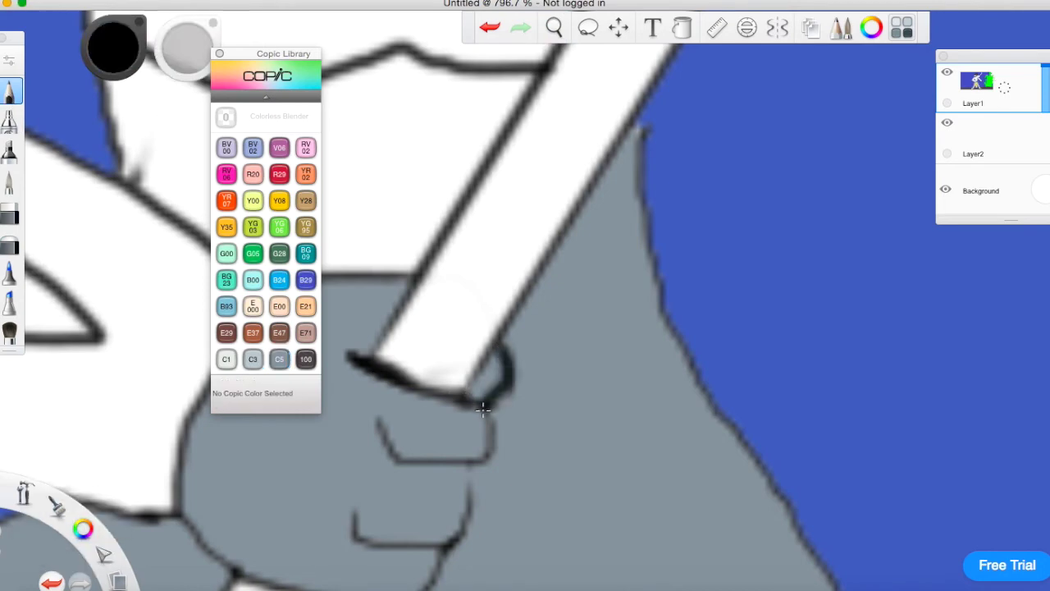
- Fill the outstretched arm's forearm guard with plain light gray
left_click(554, 28)
left_click_drag(627, 314, 344, 366)
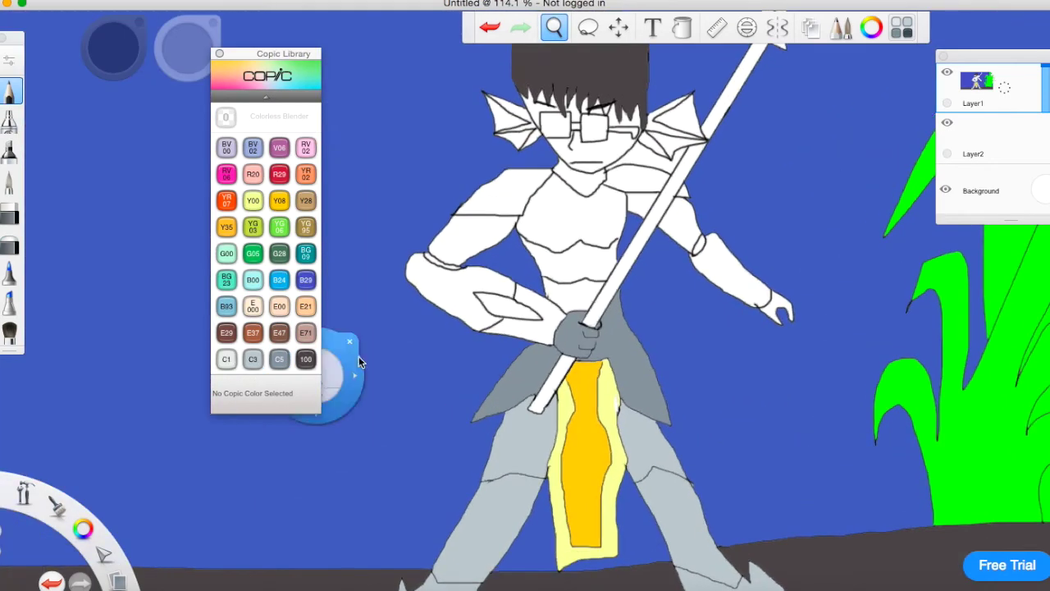
left_click_drag(551, 288, 380, 295)
left_click_drag(559, 314, 726, 281)
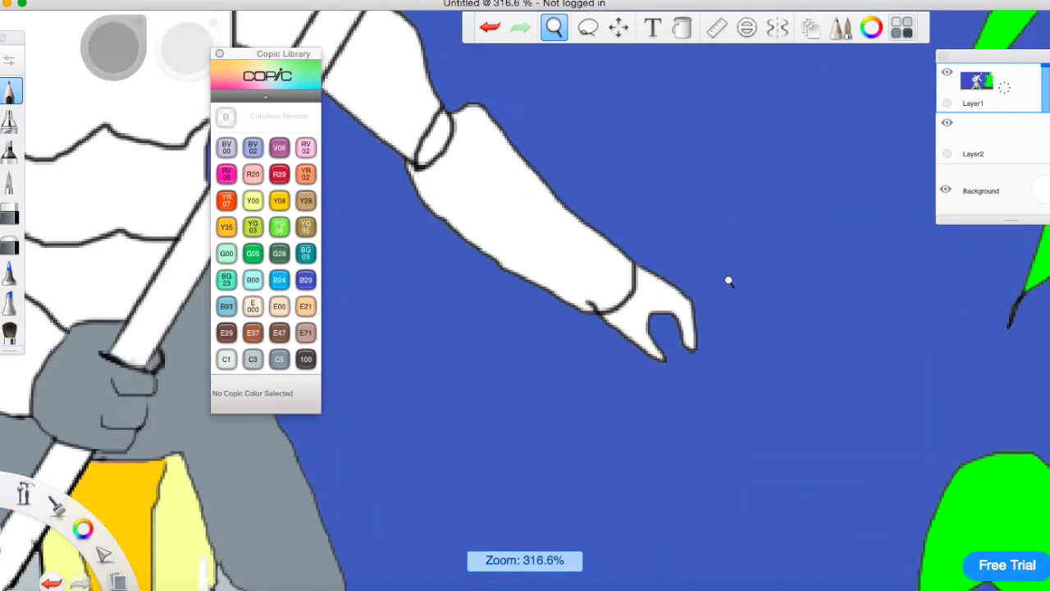
scroll(755, 281, "up", 4)
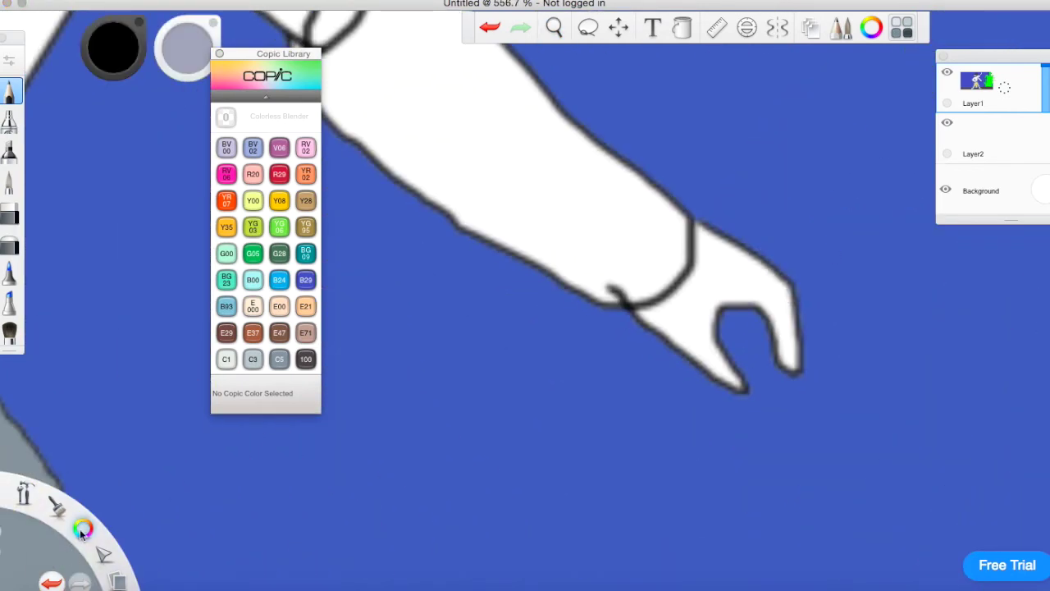
mouse_move(82, 531)
left_click(115, 531)
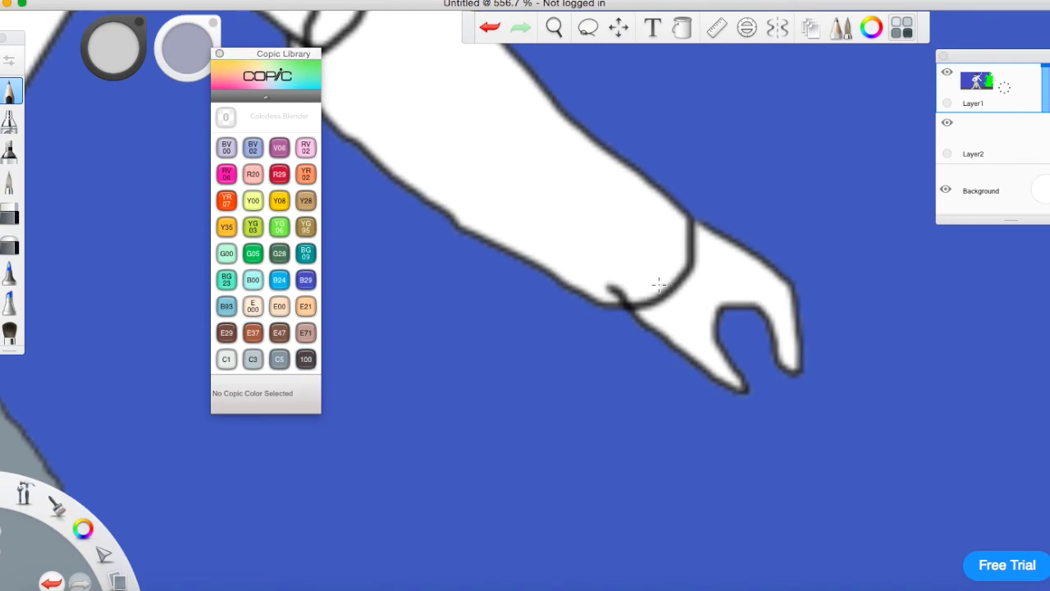
key("f")
left_click(556, 214)
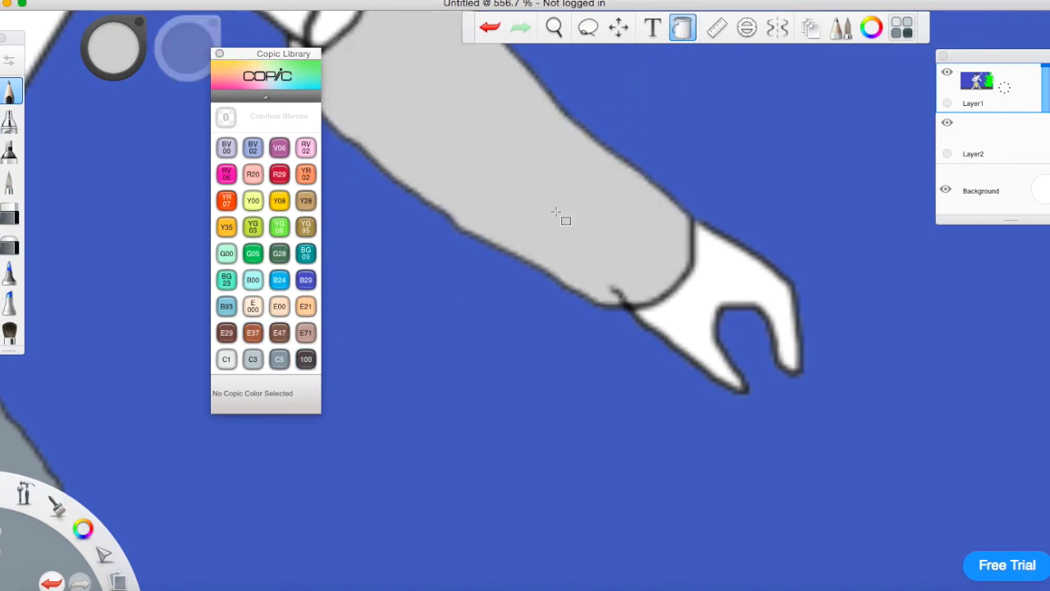
- Fill both sections of the bent arm's forearm with the same light gray, leaving the pointed inset white
left_click(559, 29)
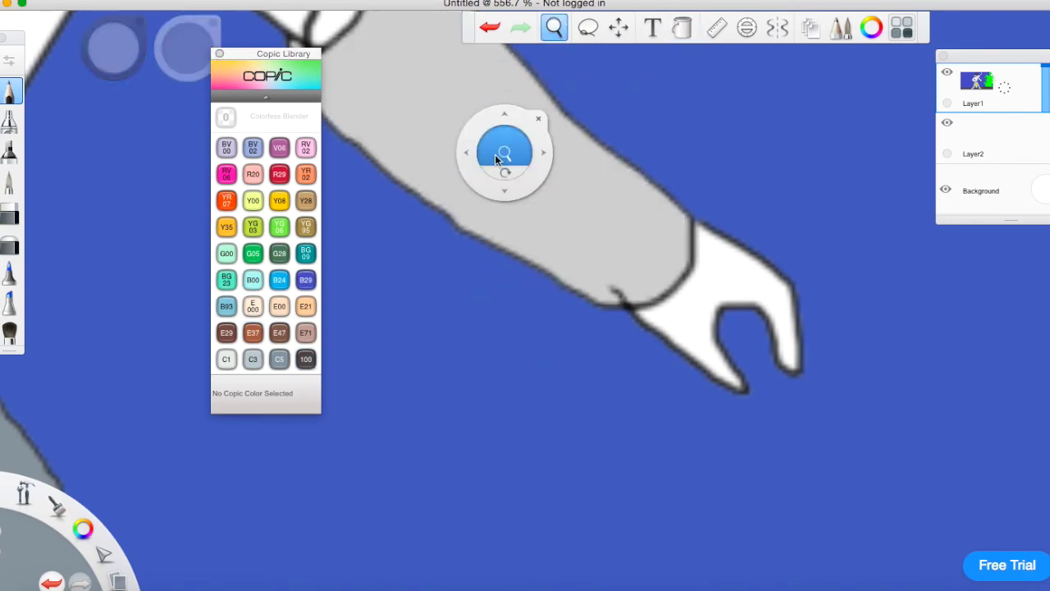
left_click_drag(497, 156, 294, 228)
left_click_drag(422, 169, 750, 255)
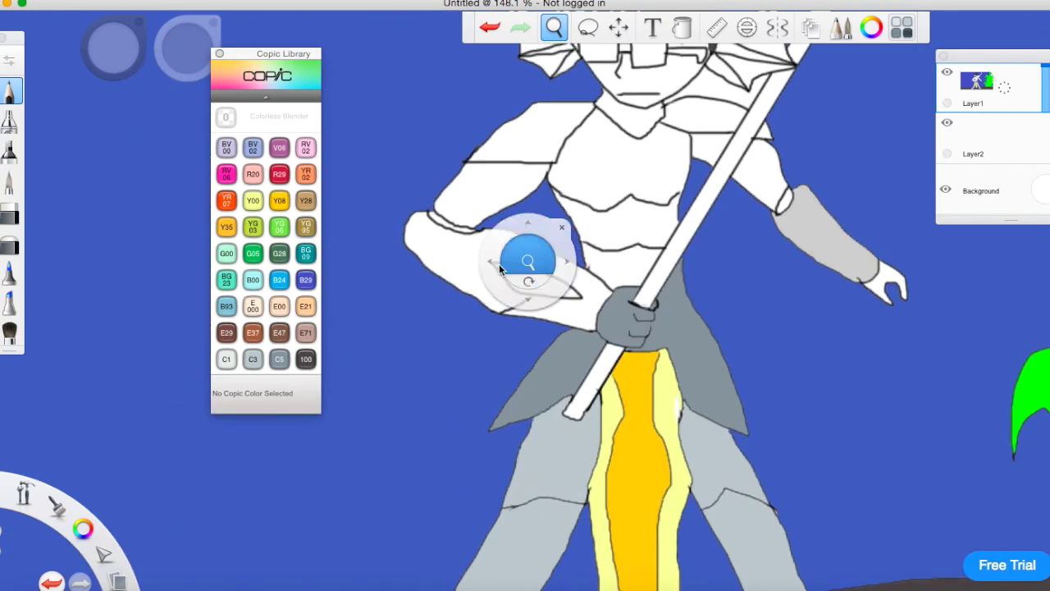
left_click(594, 219)
left_click(593, 289)
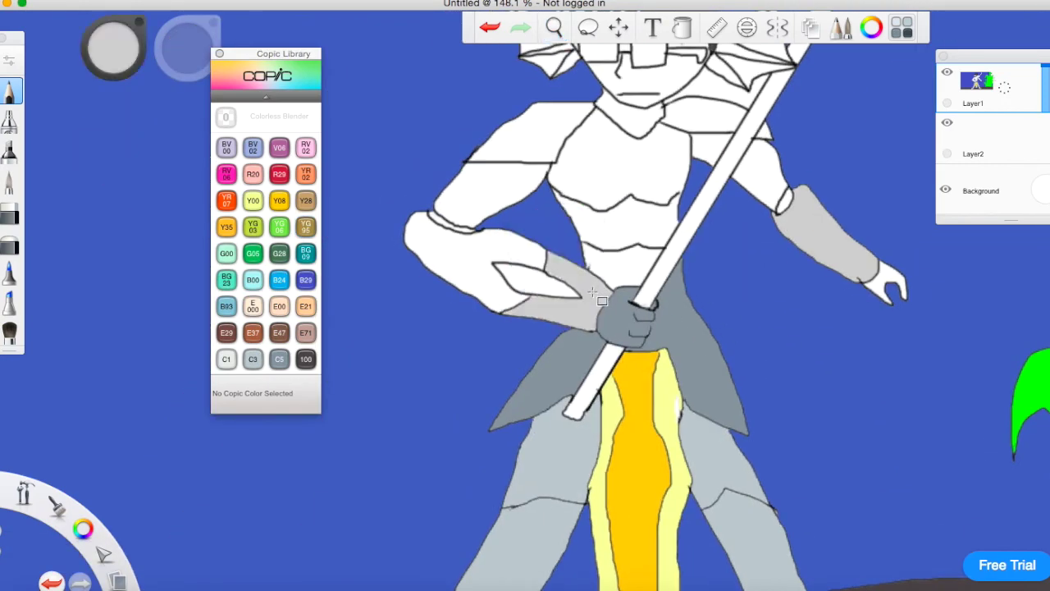
left_click(490, 297)
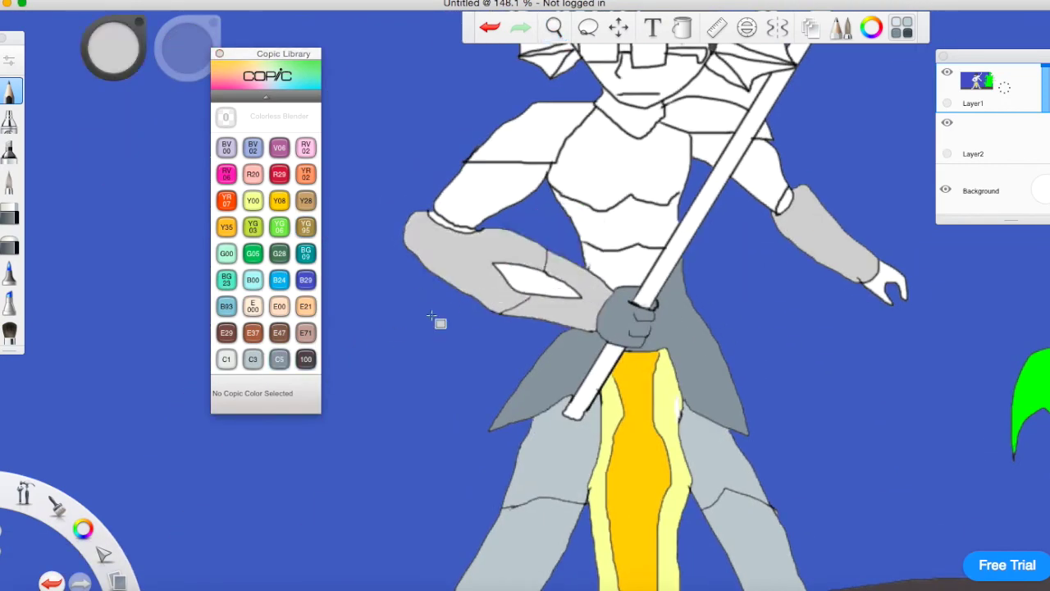
- Fill the bent forearm's pointed inset, both shoulder plates and both upper arms with Copic C3 Cool Gray No.3
left_click(253, 359)
left_click(544, 284)
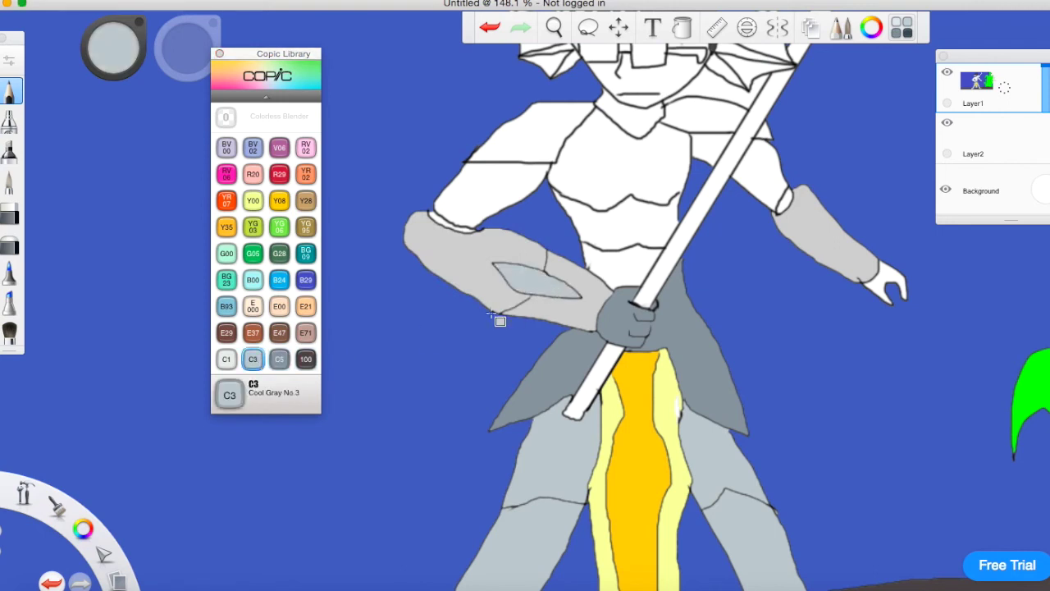
left_click(556, 129)
left_click(712, 125)
left_click(486, 208)
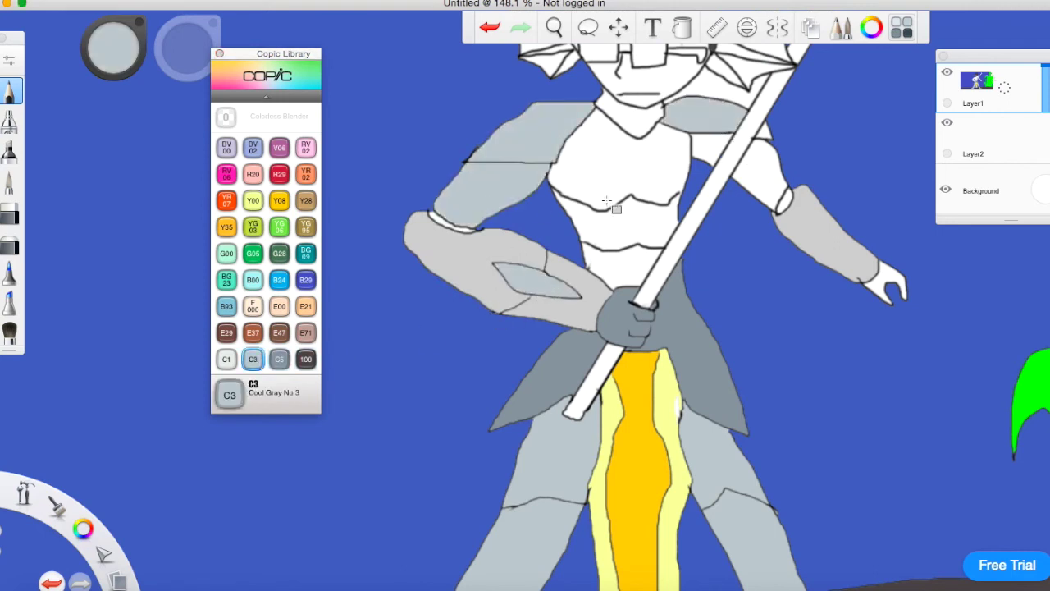
left_click(773, 187)
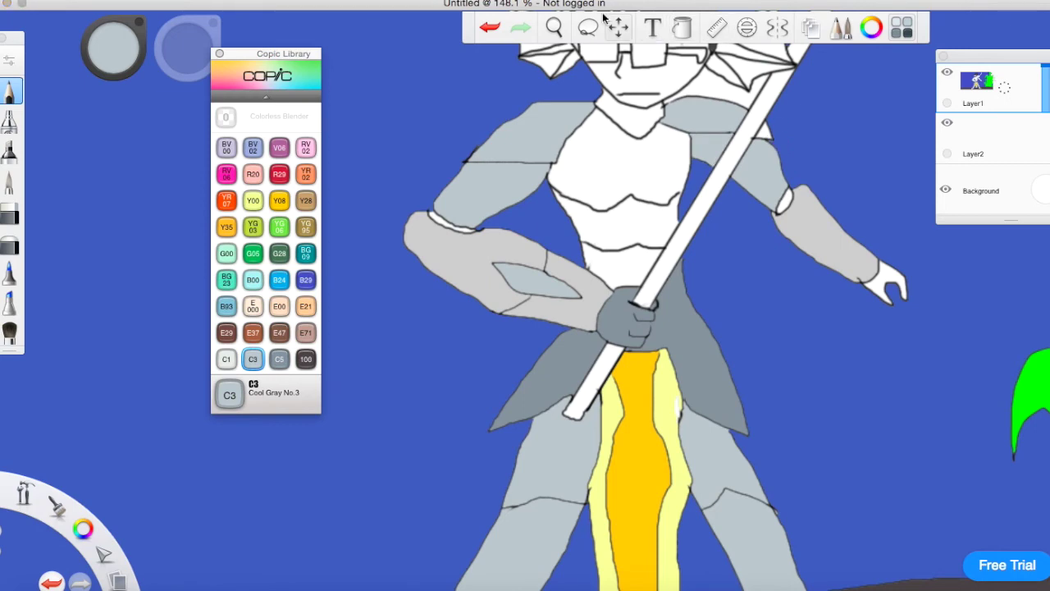
left_click(553, 27)
left_click_drag(822, 131, 636, 141)
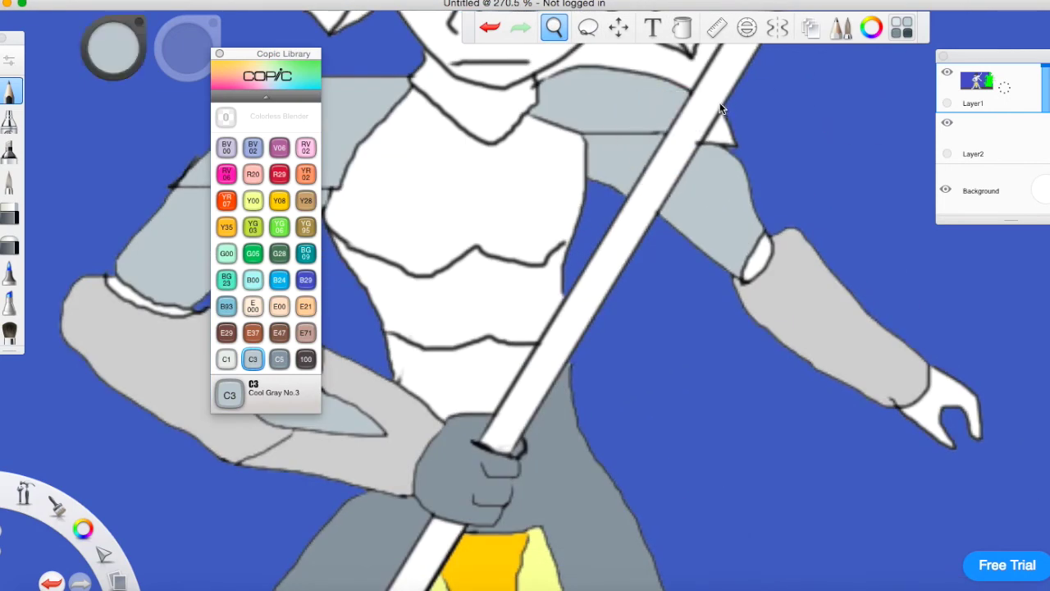
- Fill the torso sections and the open hand with Copic C5 Cool Gray No.5
left_click(279, 359)
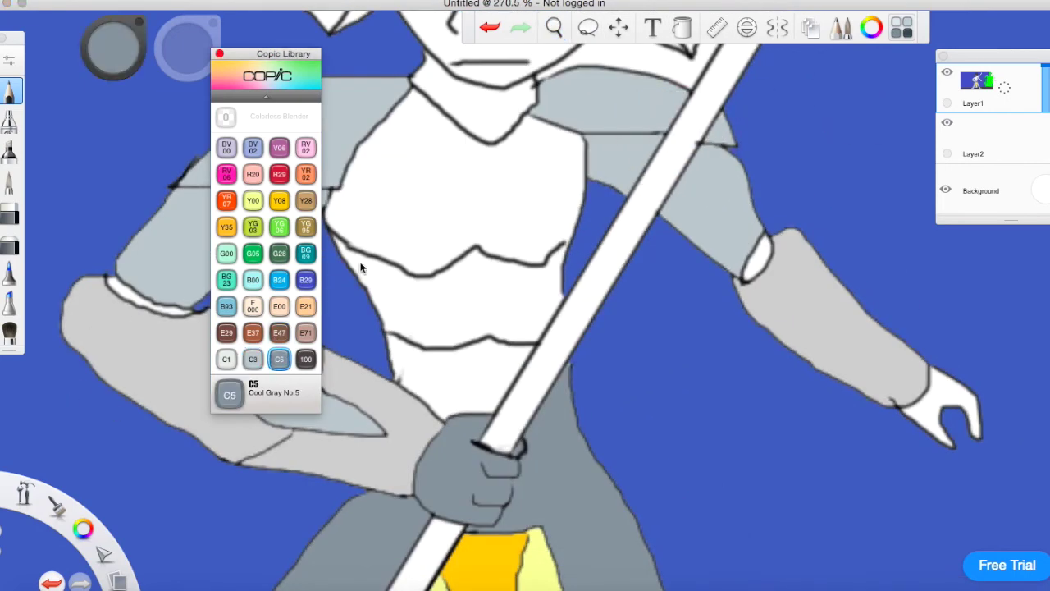
left_click(419, 245)
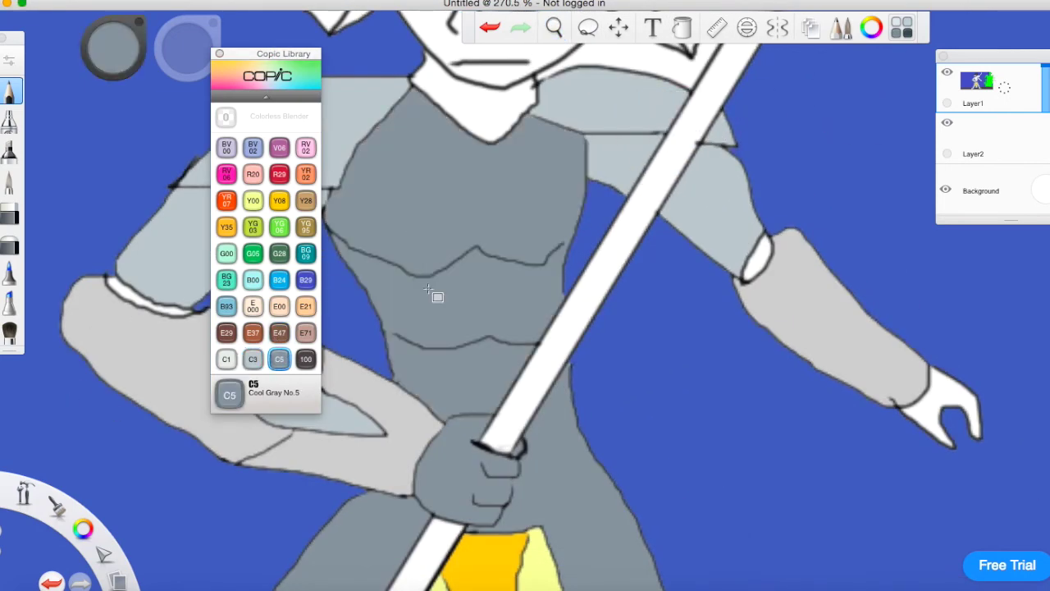
left_click(960, 397)
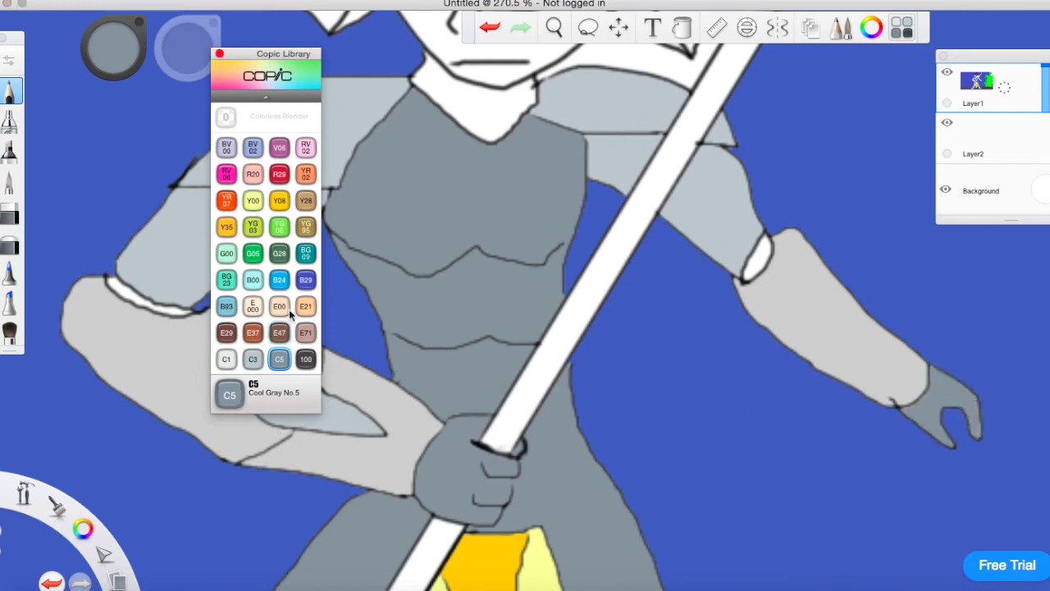
- Fill the narrow elbow bands on both arms with Copic C1 Cool Gray No.1
left_click(227, 359)
left_click(123, 293)
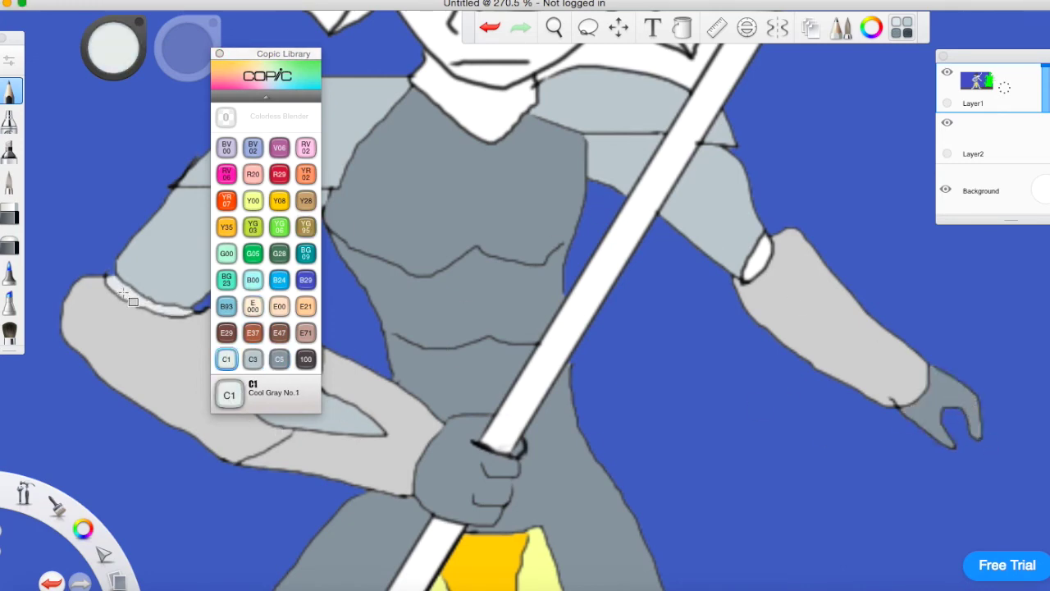
left_click(766, 258)
- Fill the white gap between the jaw, shoulder and spear with Copic B29 Ultramarine
left_click(561, 28)
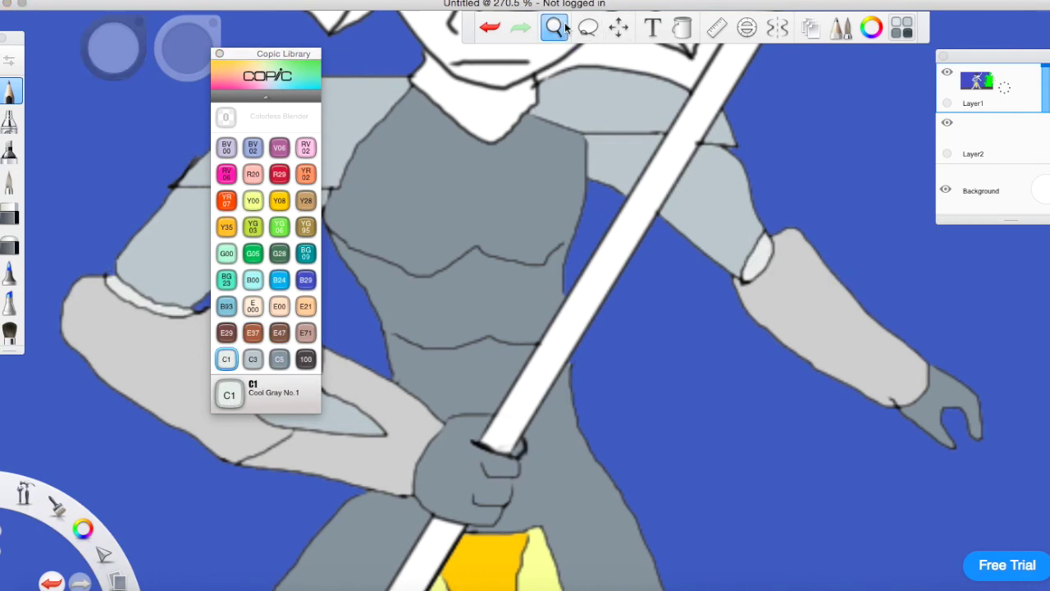
left_click_drag(531, 69, 420, 421)
left_click(494, 330)
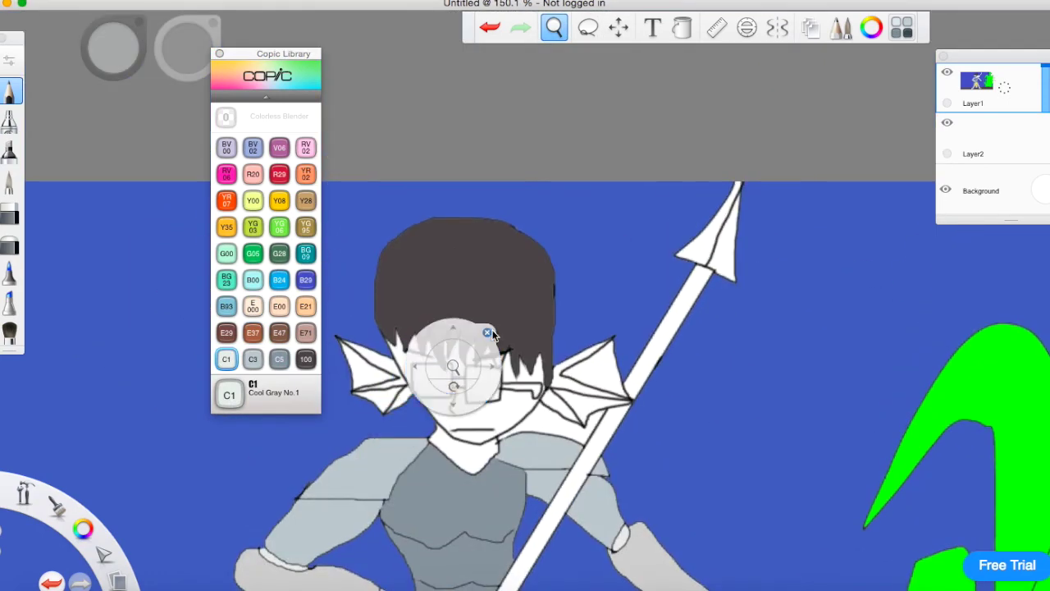
left_click(305, 279)
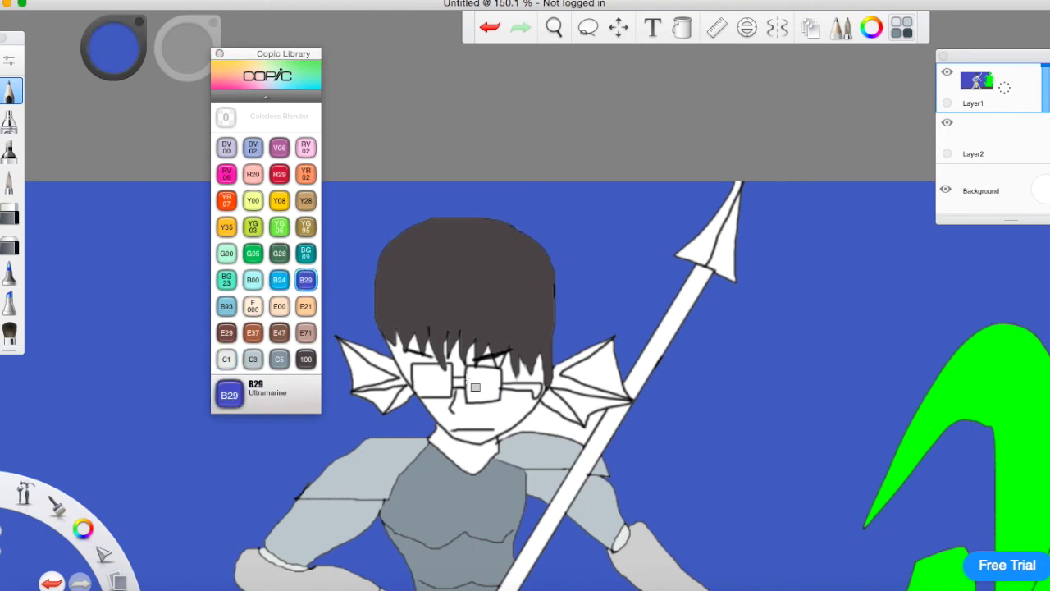
left_click(544, 431)
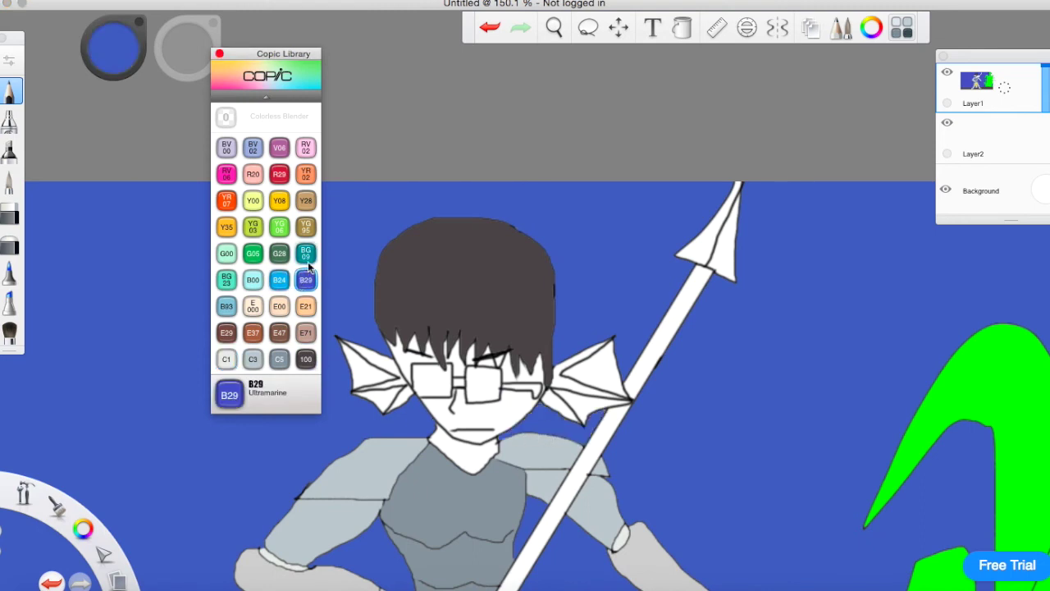
- Fill alternate sections of both ear fins with Copic B24 Sky
left_click(280, 280)
left_click(392, 365)
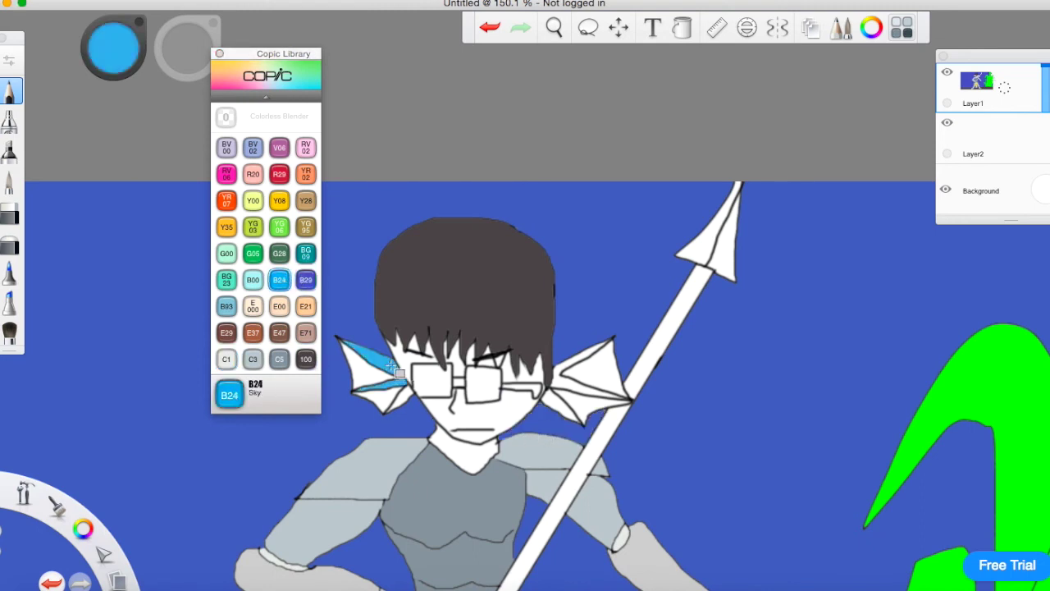
left_click(562, 386)
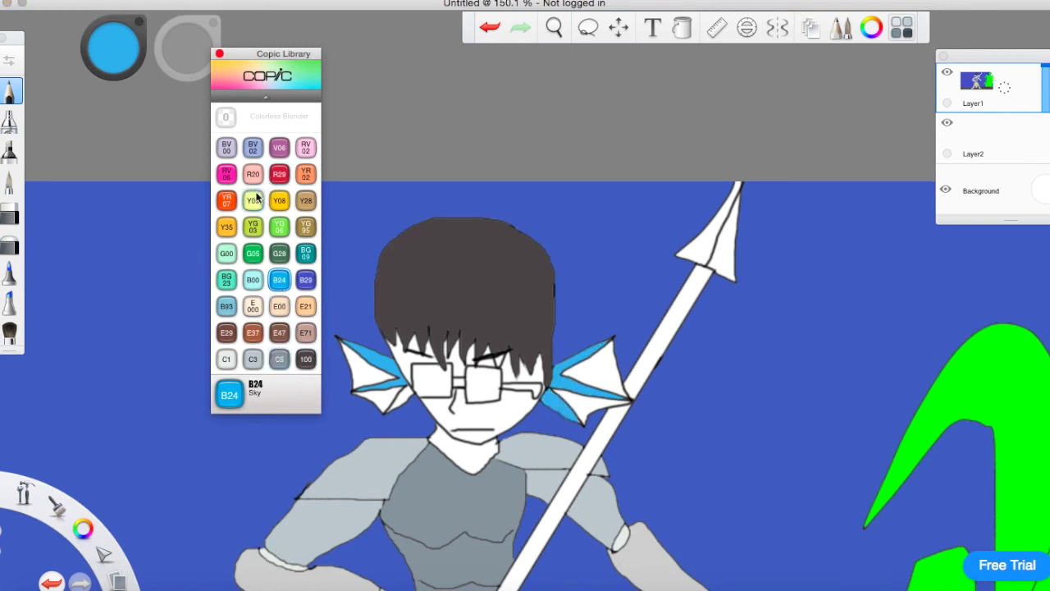
- Fill the webbed sections of both ear fins with Copic R29 Lipstick Red and the leftover white fin section with B24 Sky
left_click(279, 174)
left_click(382, 373)
left_click(386, 402)
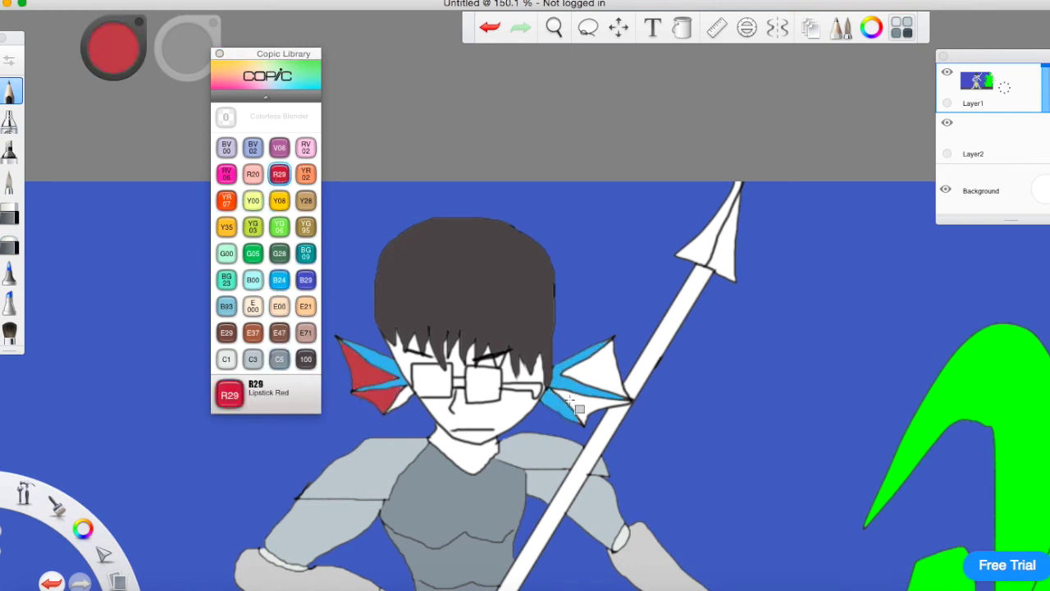
left_click(610, 383)
left_click(586, 417)
left_click(279, 280)
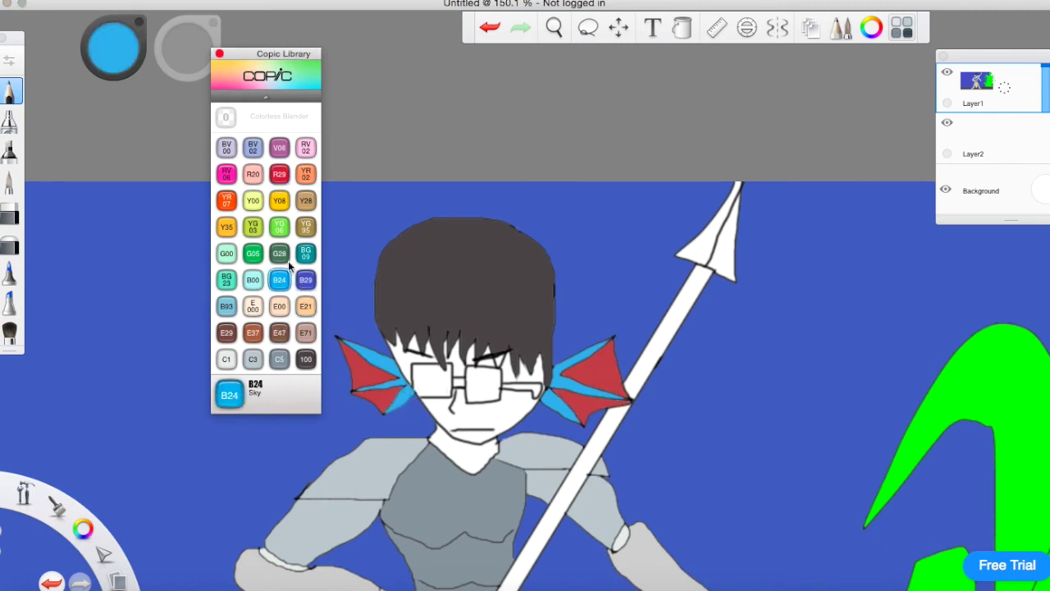
- Fill the lower face and left cheek with Copic E21 Baby Skin Pink, undoing the stray fill of the left lens
left_click(306, 306)
left_click(462, 408)
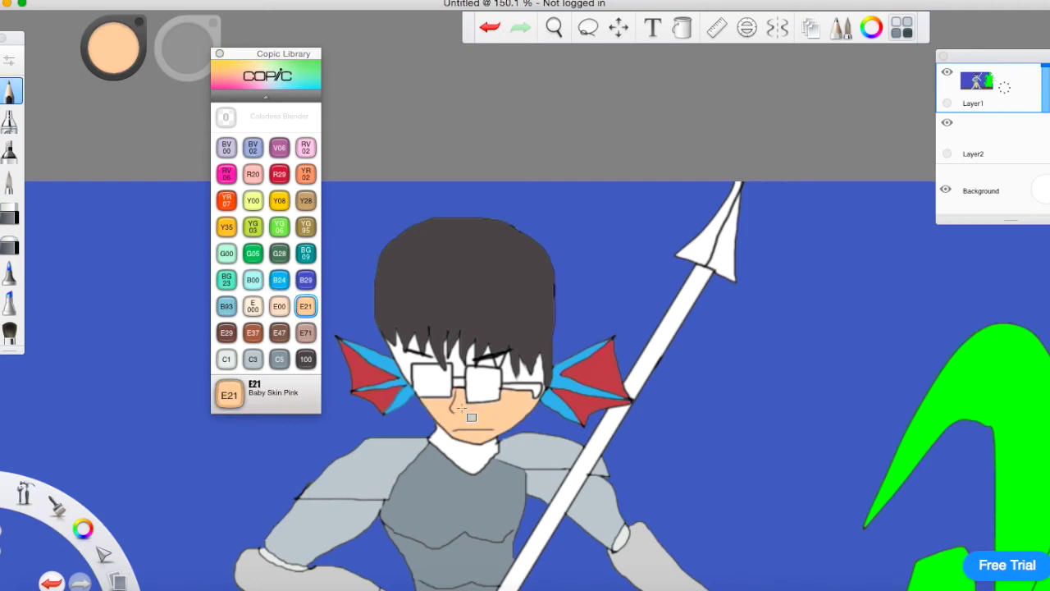
left_click(463, 371)
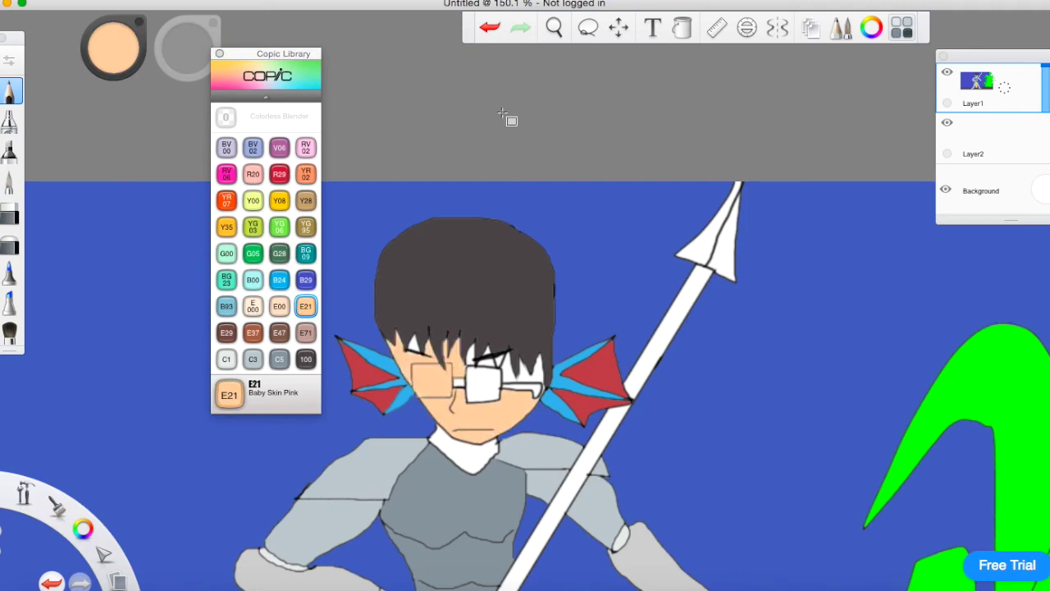
left_click(487, 29)
- Fill the forehead gaps between the fringe strands and around the glasses with Copic E21 Baby Skin Pink
left_click(561, 19)
left_click_drag(490, 427, 593, 383)
left_click(627, 394)
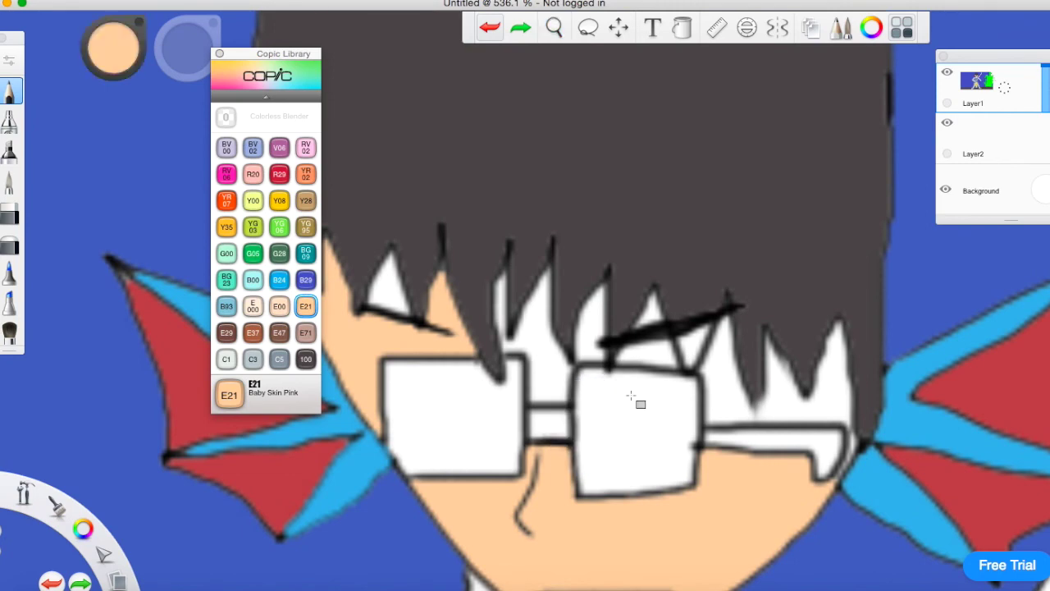
left_click(392, 297)
left_click(552, 355)
left_click(594, 353)
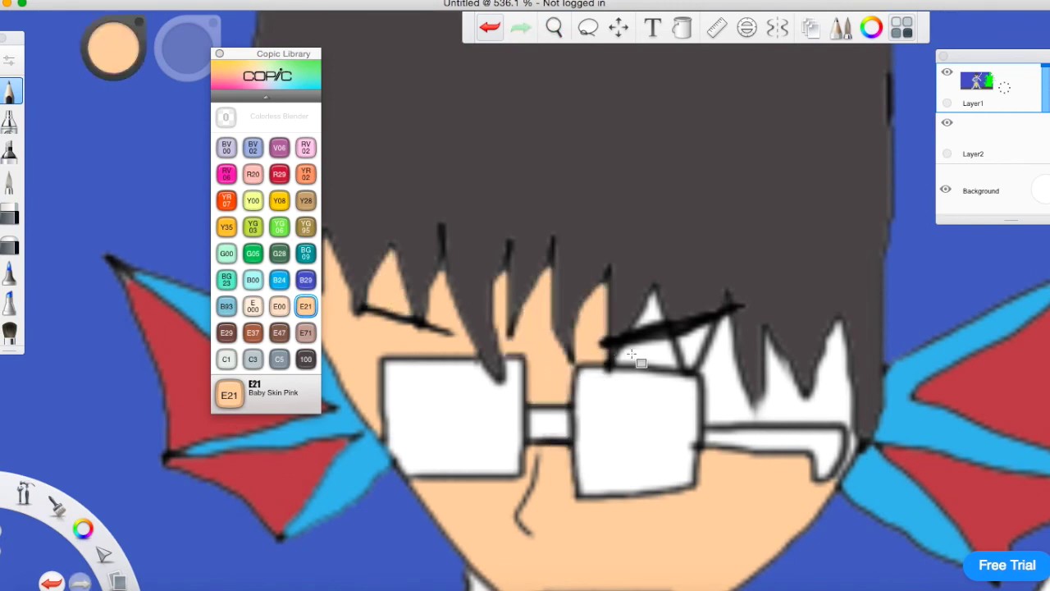
left_click(632, 354)
left_click(655, 314)
left_click(722, 379)
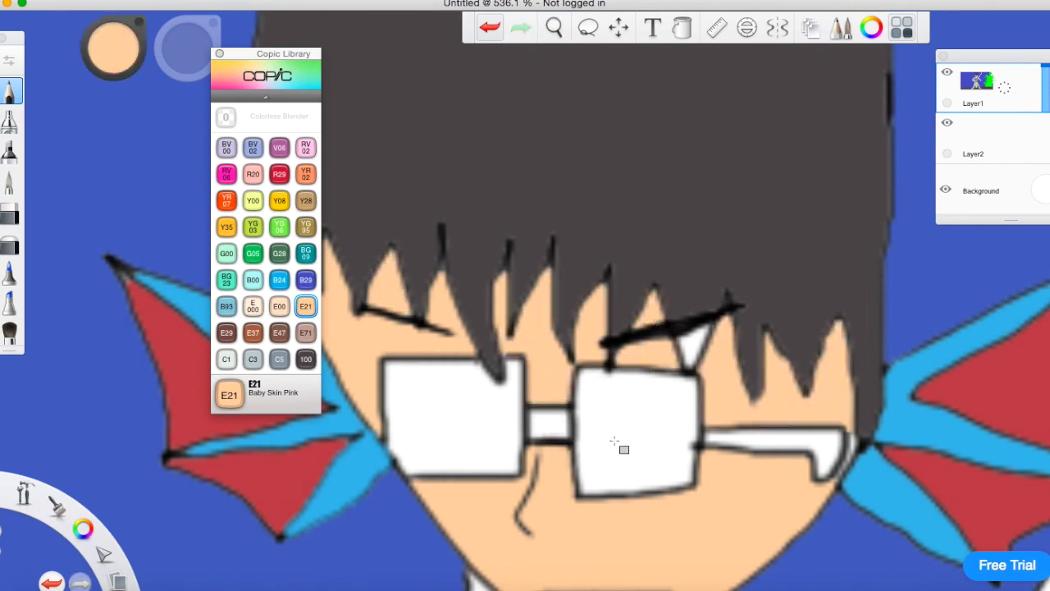
- Fill the small triangle under the right eyebrow with Copic 100 Black and both glasses lenses with C1 Cool Gray No.1
left_click(306, 358)
left_click(694, 353)
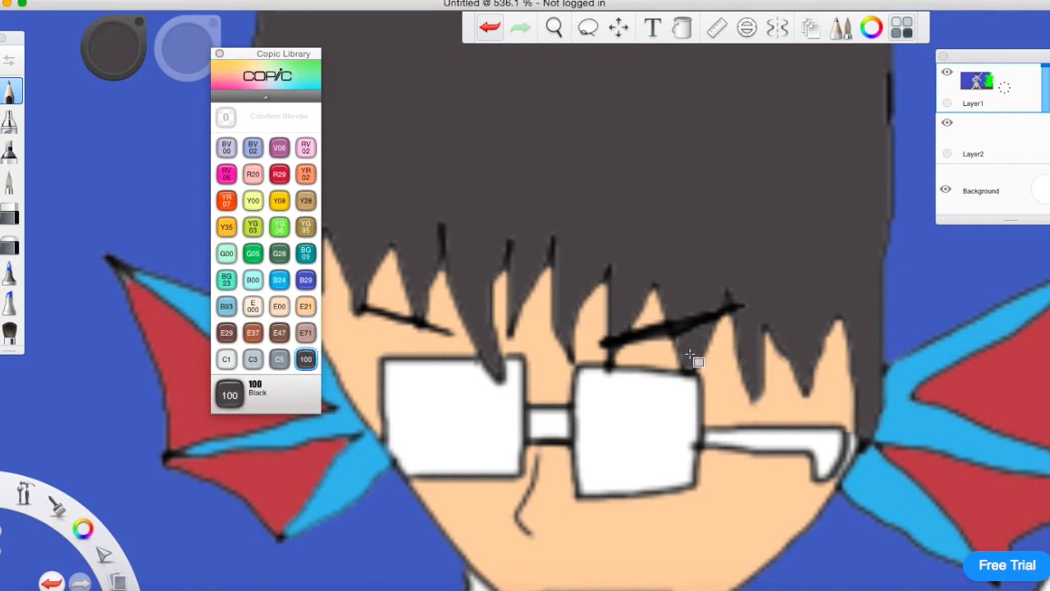
left_click(226, 359)
left_click(481, 410)
left_click(610, 436)
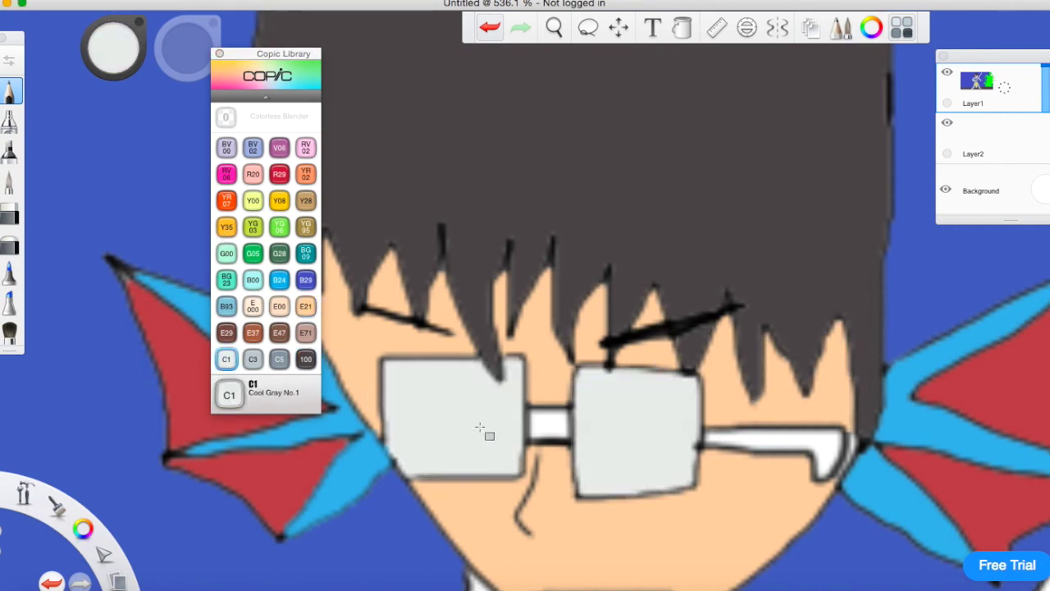
- Fill the glasses' bridge with Copic B29 Ultramarine, the temple arm with 100 Black and the sliver behind it with E21 Baby Skin Pink
left_click(306, 280)
left_click(540, 425)
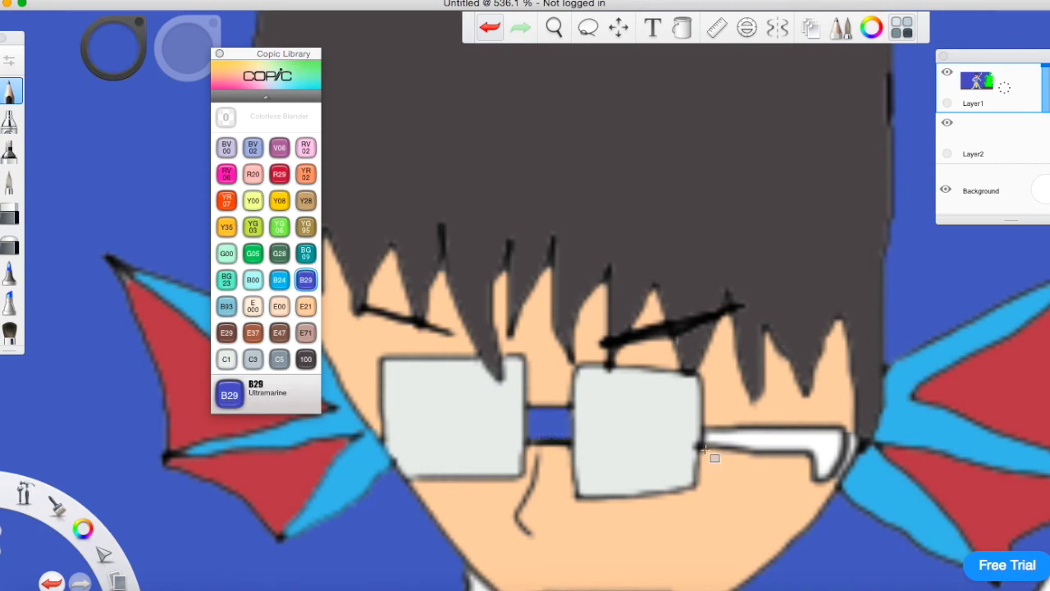
left_click(783, 450)
left_click(305, 359)
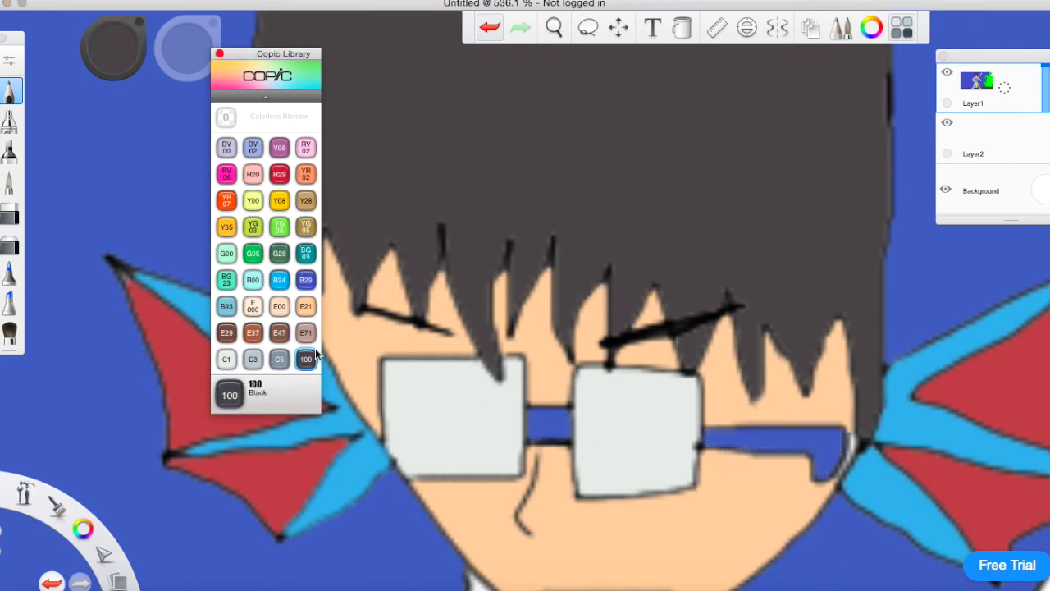
left_click(833, 456)
left_click(305, 306)
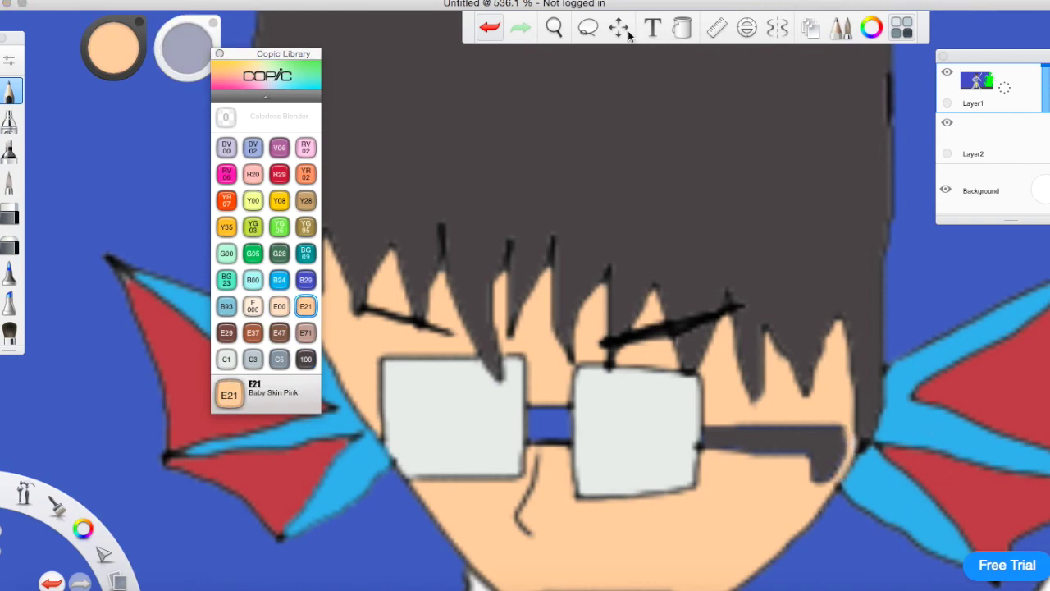
- Fill the three white background gaps beside the green plants with Copic B29 Ultramarine
left_click(553, 27)
left_click_drag(694, 282, 120, 319)
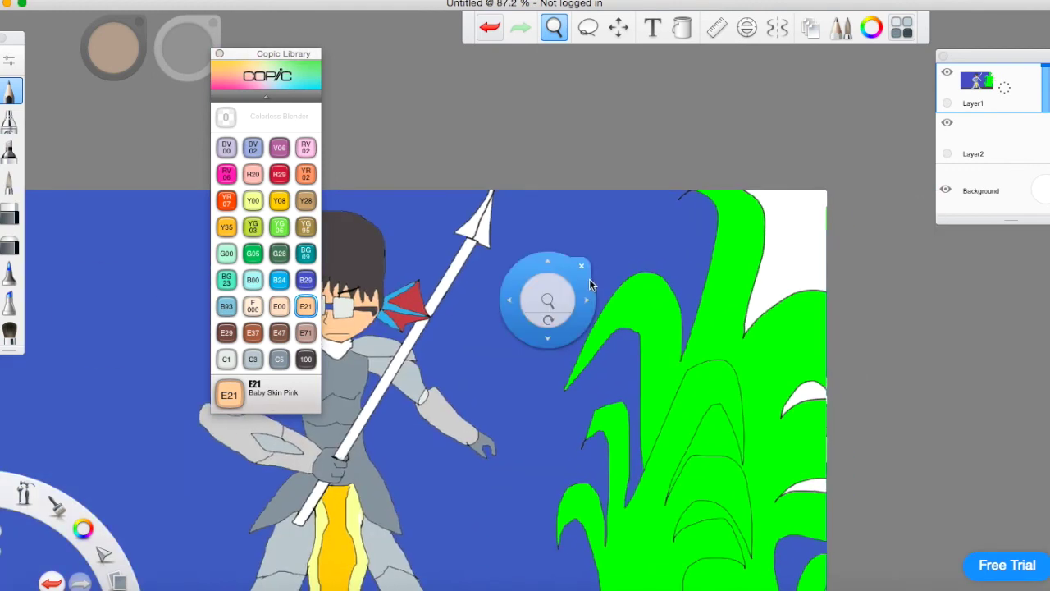
left_click(581, 265)
left_click(305, 279)
left_click(683, 27)
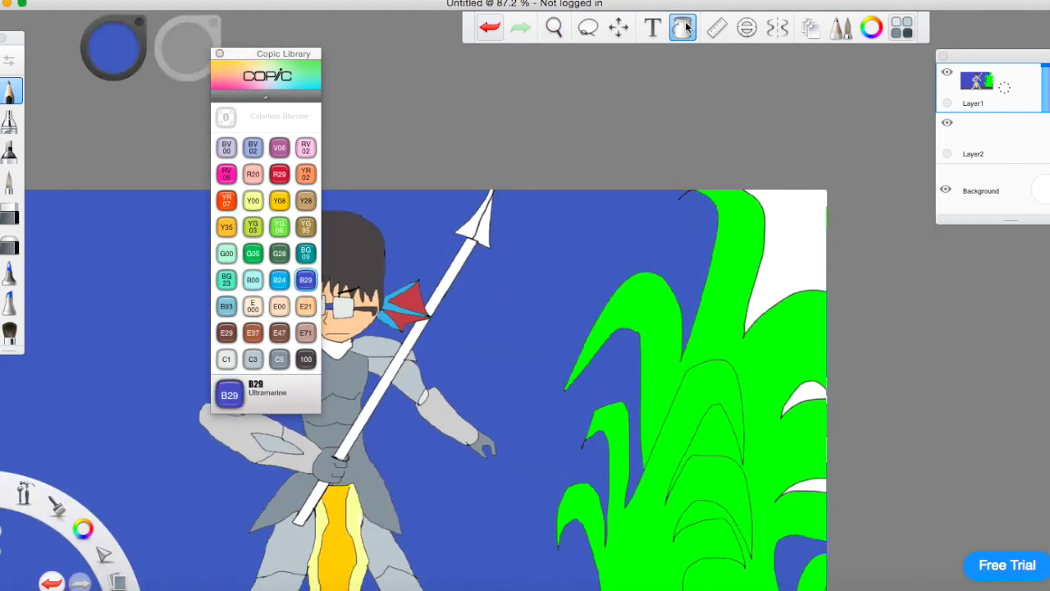
left_click(818, 243)
left_click(813, 398)
left_click(815, 489)
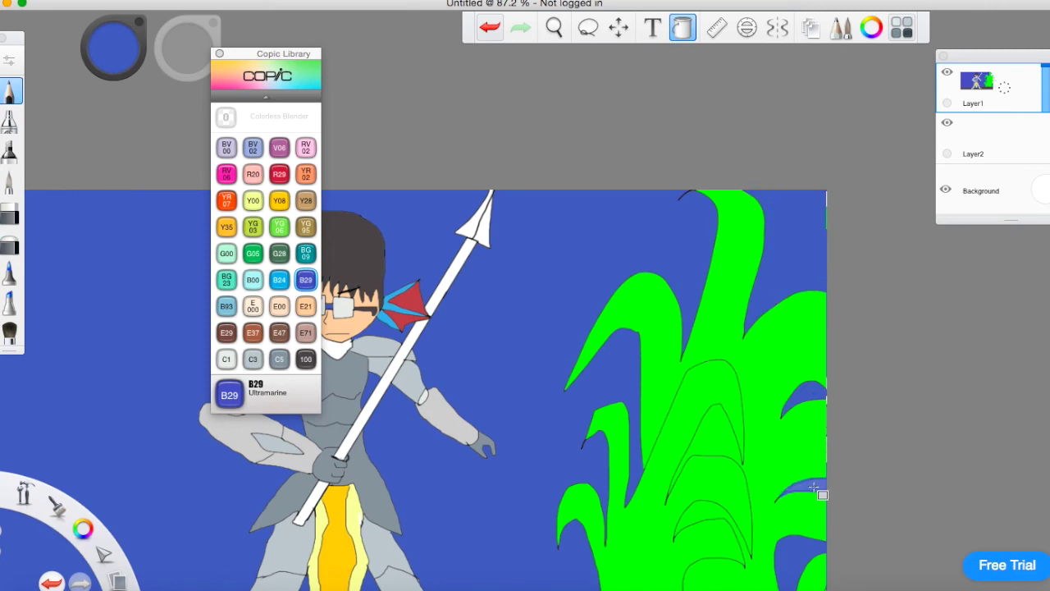
- Fill the white collar below the chin with Copic C3 Cool Gray No.3
left_click(559, 25)
left_click_drag(595, 322, 736, 102)
left_click_drag(640, 326, 808, 280)
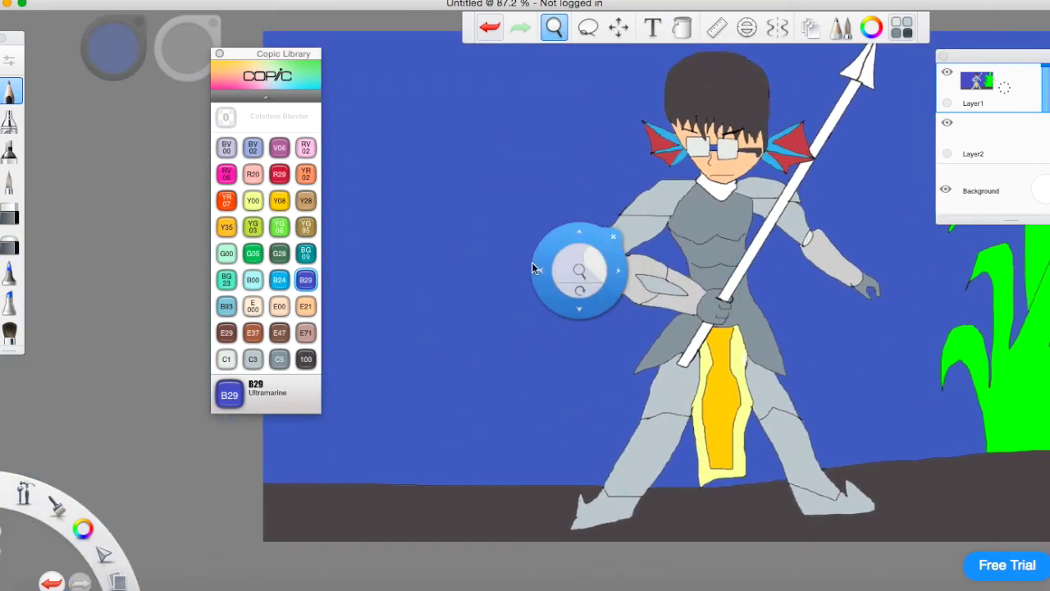
left_click_drag(663, 226, 804, 169)
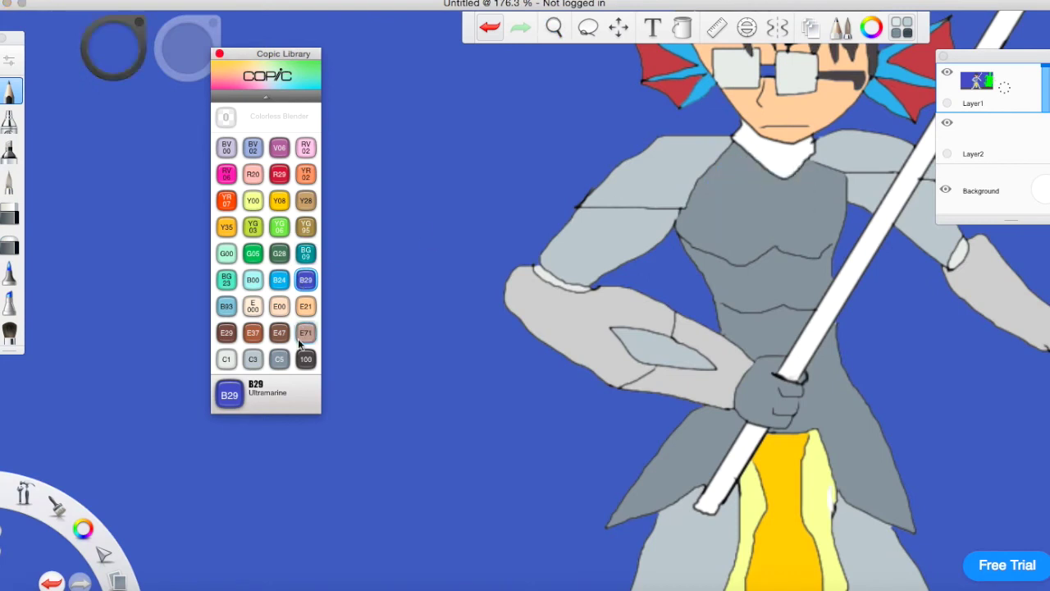
left_click(279, 358)
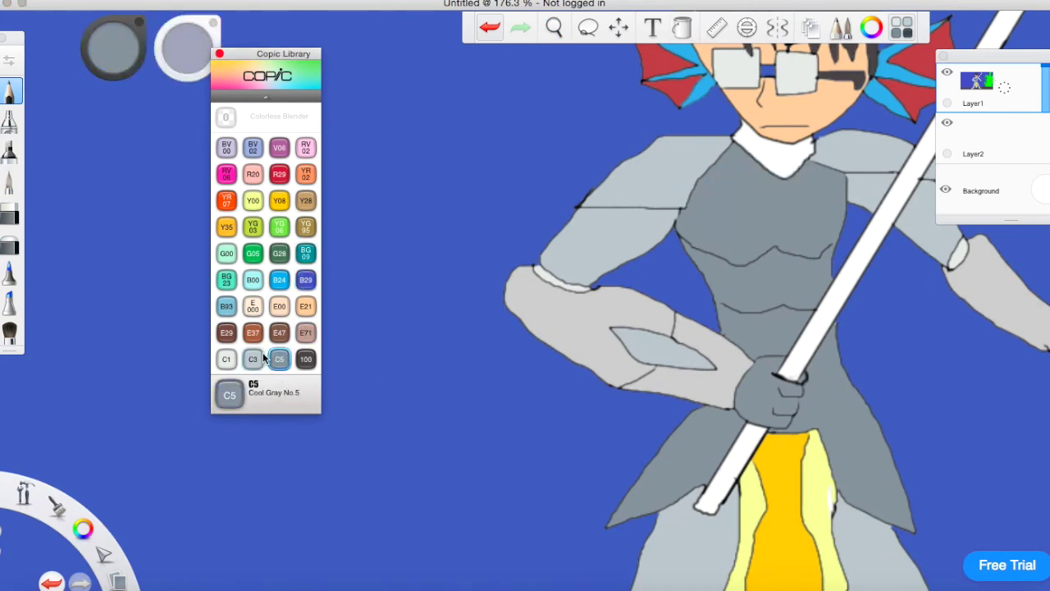
left_click(254, 358)
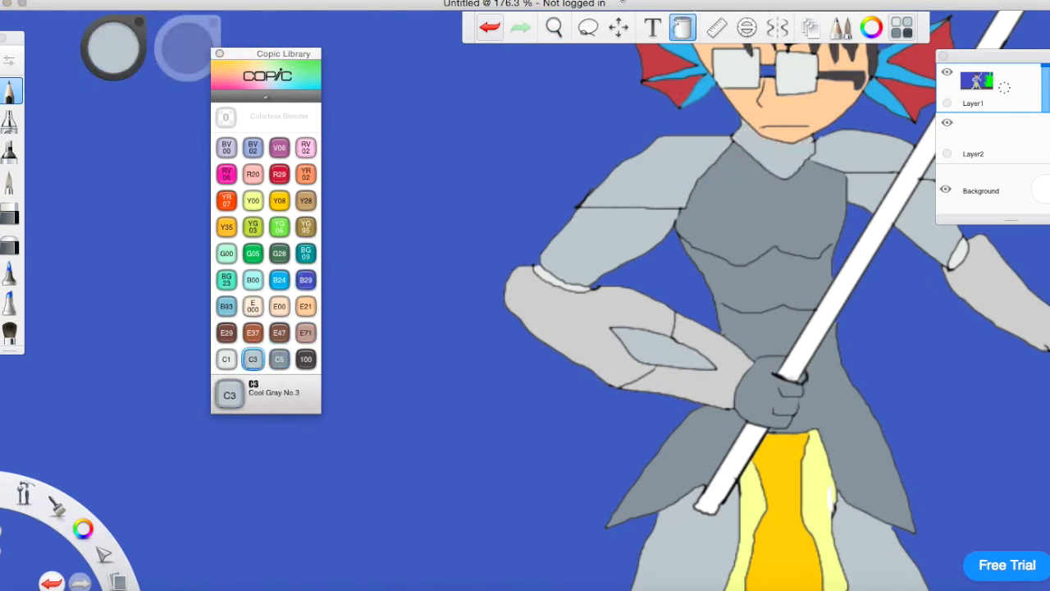
- Fill every section of the spear shaft, from below the hand up to the spearhead, with Copic 100 Black
left_click(554, 28)
left_click_drag(612, 127, 415, 56)
left_click_drag(591, 274, 711, 206)
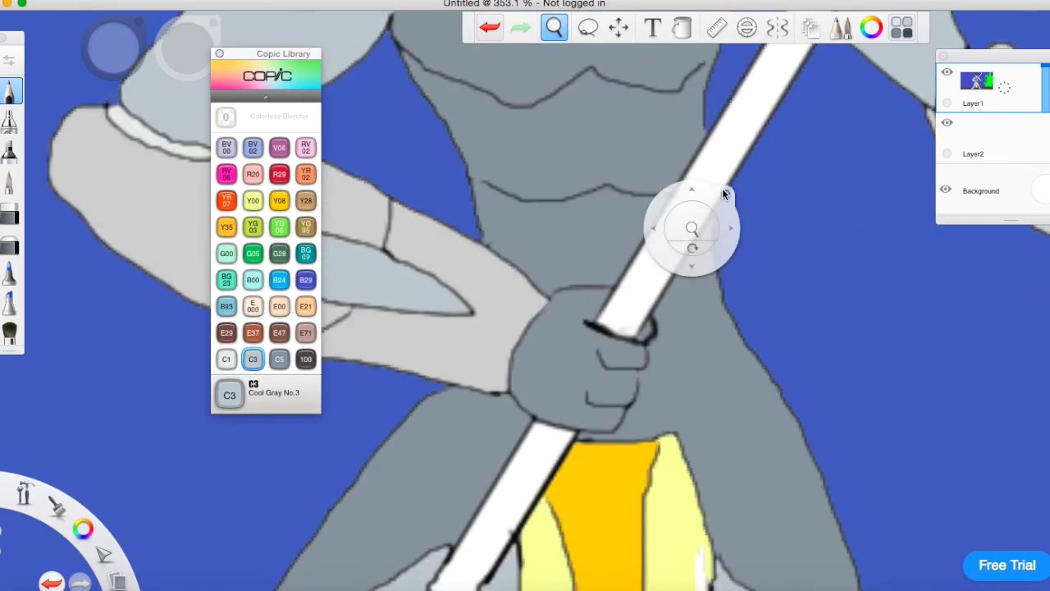
left_click(724, 194)
left_click(305, 359)
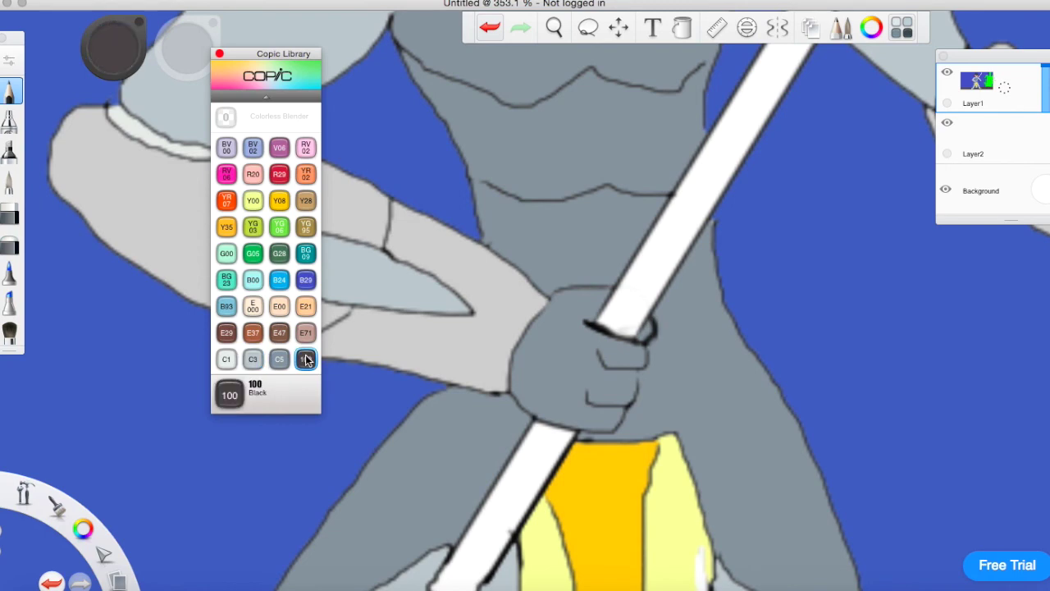
left_click(529, 464)
left_click(656, 294)
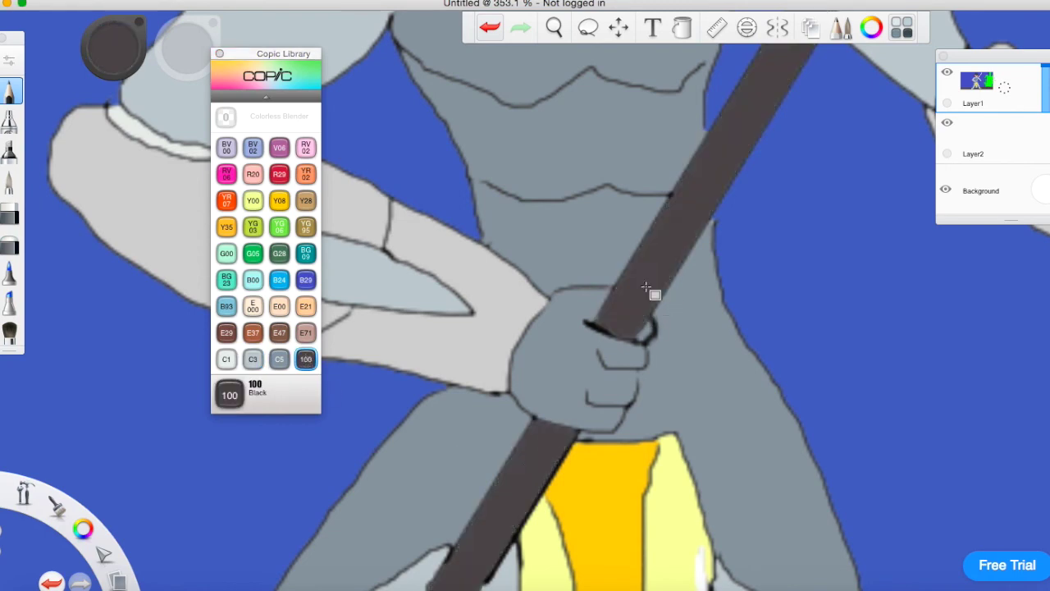
left_click(555, 30)
left_click_drag(640, 206, 399, 495)
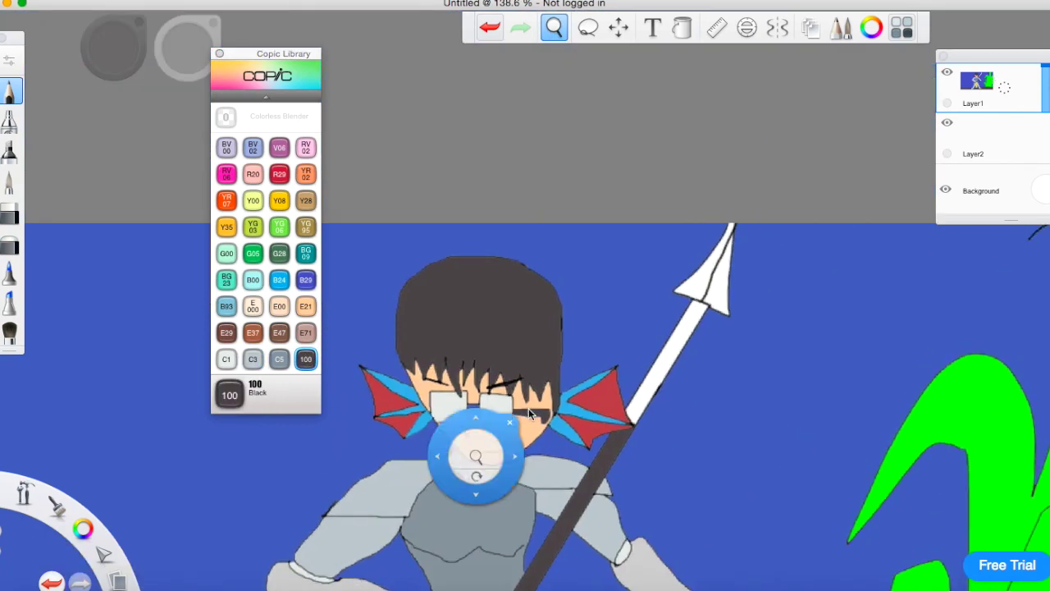
left_click(684, 377)
left_click(668, 382)
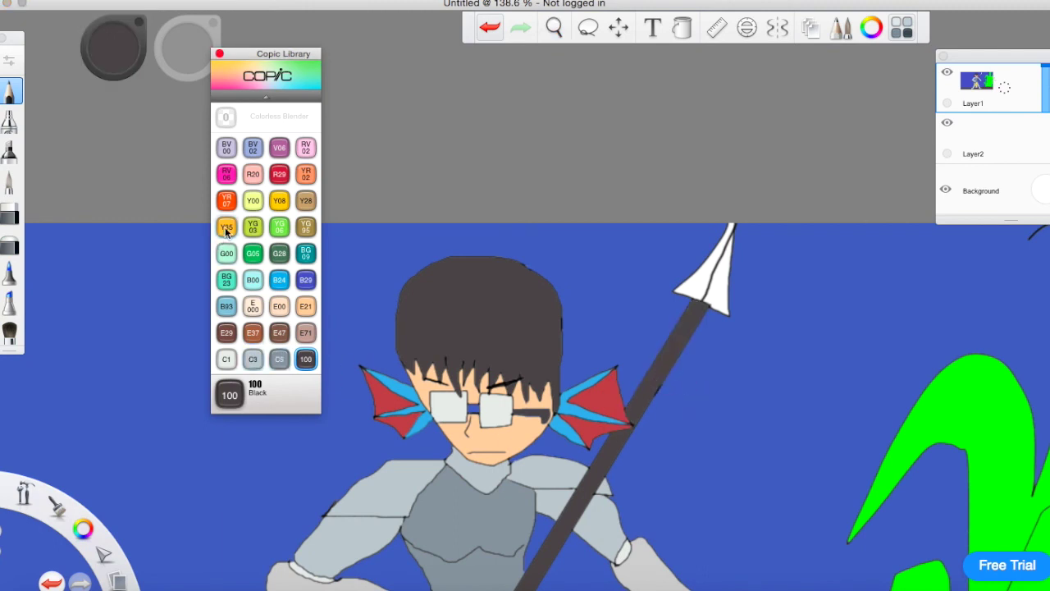
- Fill both halves of the spearhead with Copic C3 Cool Gray No.3
left_click(252, 359)
left_click(695, 297)
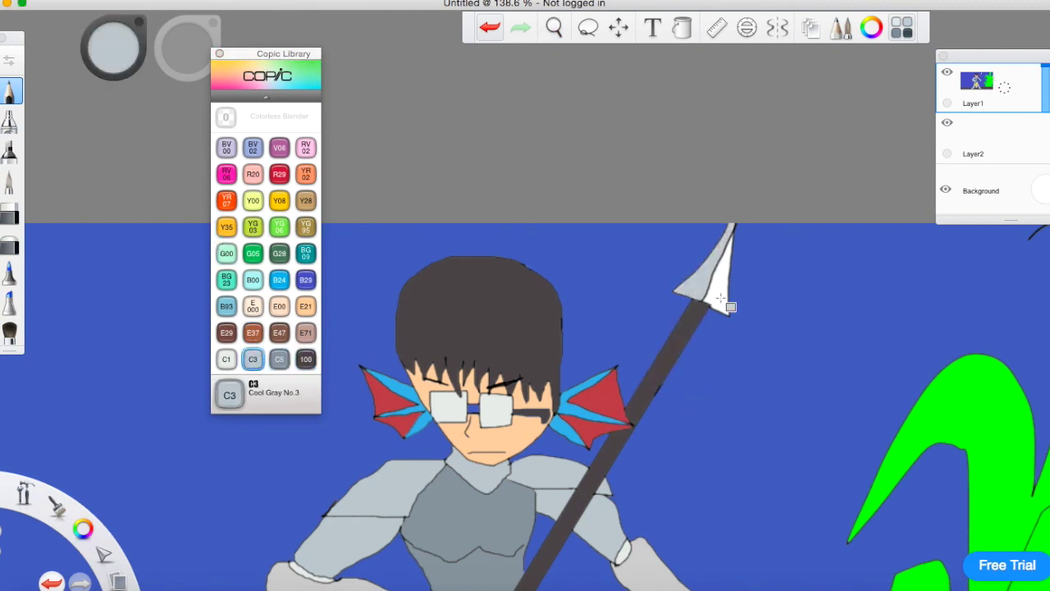
left_click(723, 301)
- Airbrush a yellow-orange spot on Layer2 and a soft glow around the spearhead on Layer1, undoing the unwanted dabs
left_click(9, 120)
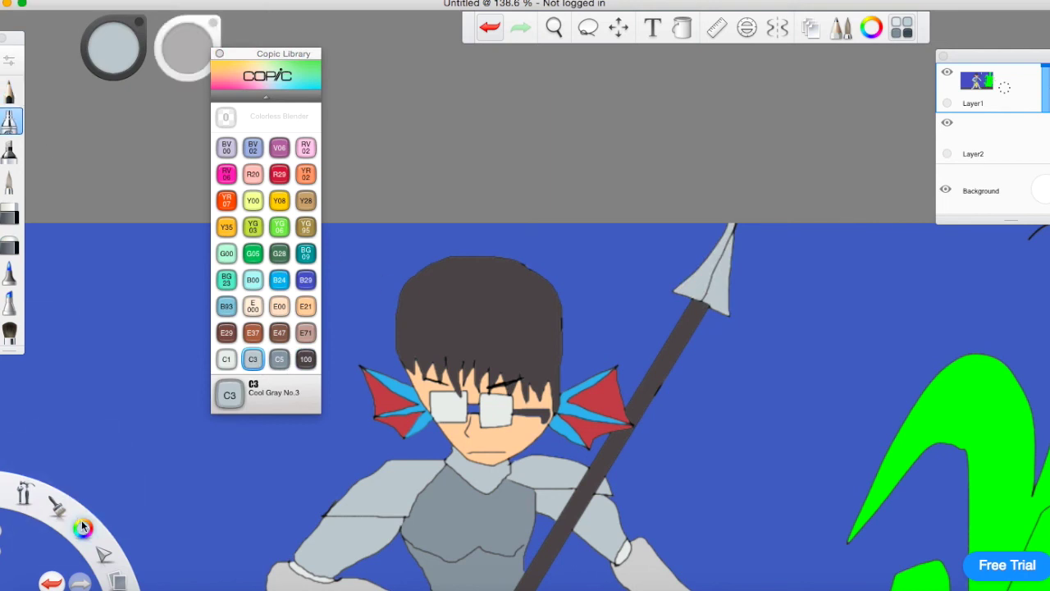
left_click(1003, 135)
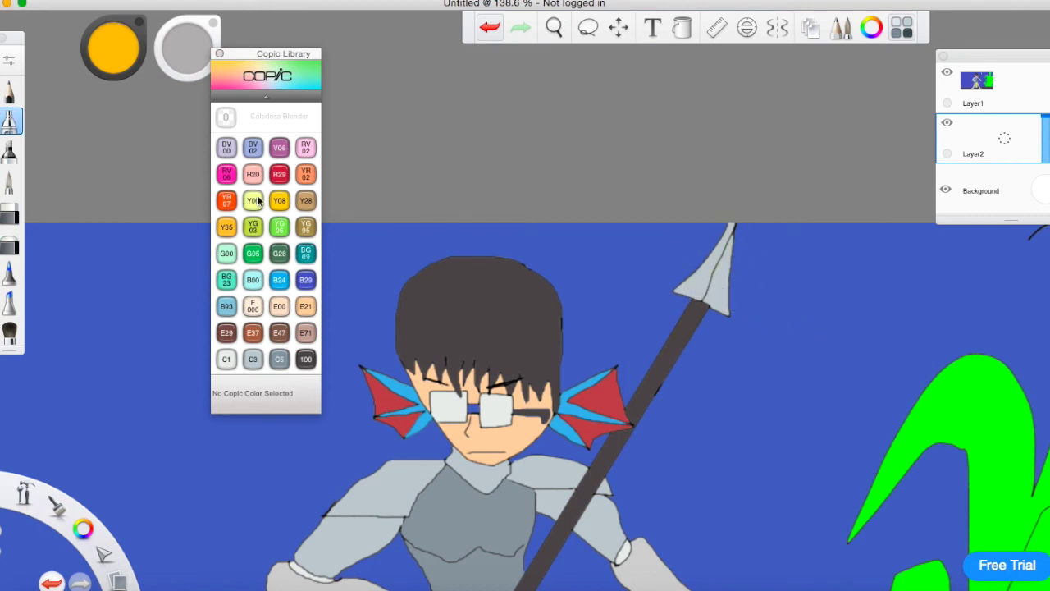
left_click(10, 60)
left_click_drag(422, 252, 433, 251)
left_click(364, 76)
left_click(985, 86)
left_click(739, 307)
key("super+z")
left_click(707, 284)
key("super+z")
left_click(716, 270)
left_click(716, 281)
left_click(707, 281)
key("super+z")
- Draw jagged yellow-orange lightning bolts with the pencil, branching out from both sides of the spearhead on Layer1
left_click(11, 92)
mouse_move(669, 244)
left_mouse_down()
mouse_move(627, 262)
mouse_move(621, 288)
left_mouse_up()
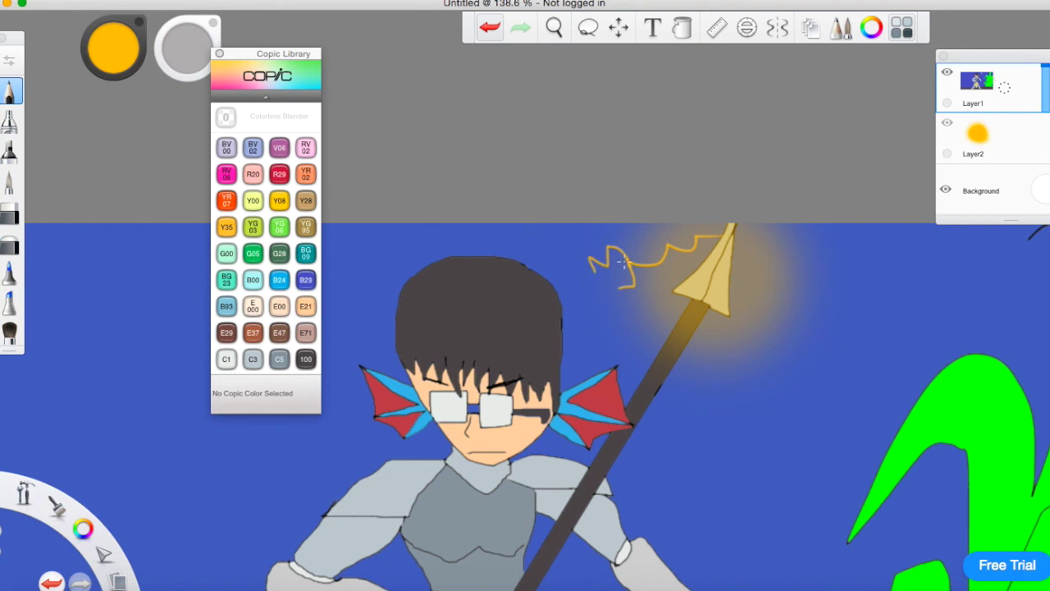
left_click_drag(664, 307, 637, 328)
mouse_move(729, 315)
left_mouse_down()
mouse_move(764, 329)
mouse_move(739, 359)
mouse_move(768, 390)
left_mouse_up()
mouse_move(748, 349)
left_mouse_down()
mouse_move(778, 333)
mouse_move(808, 360)
mouse_move(802, 392)
mouse_move(824, 390)
mouse_move(785, 414)
mouse_move(767, 387)
mouse_move(800, 404)
left_mouse_up()
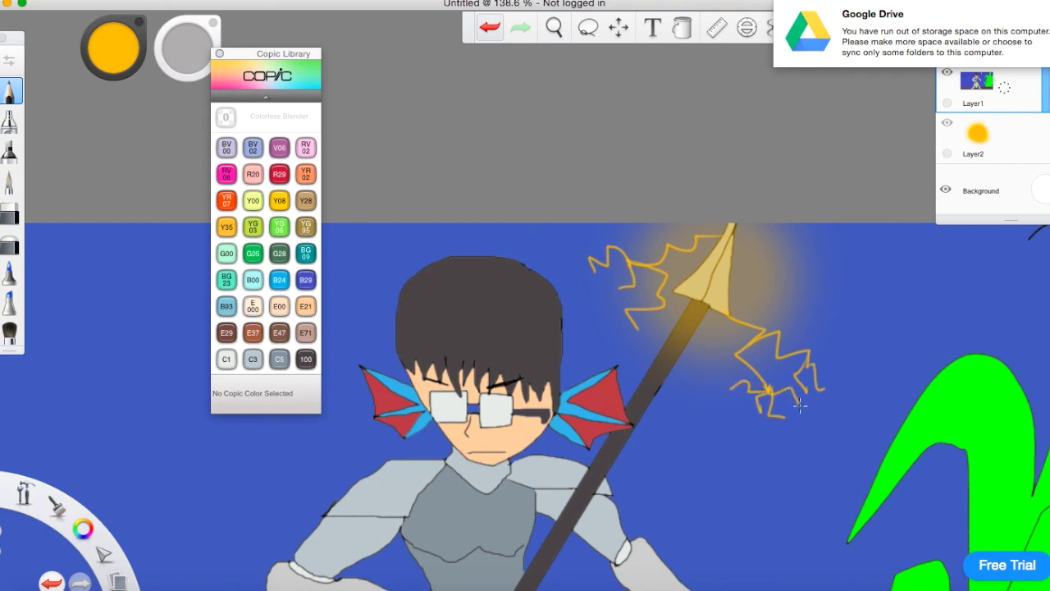
left_click_drag(769, 272, 799, 262)
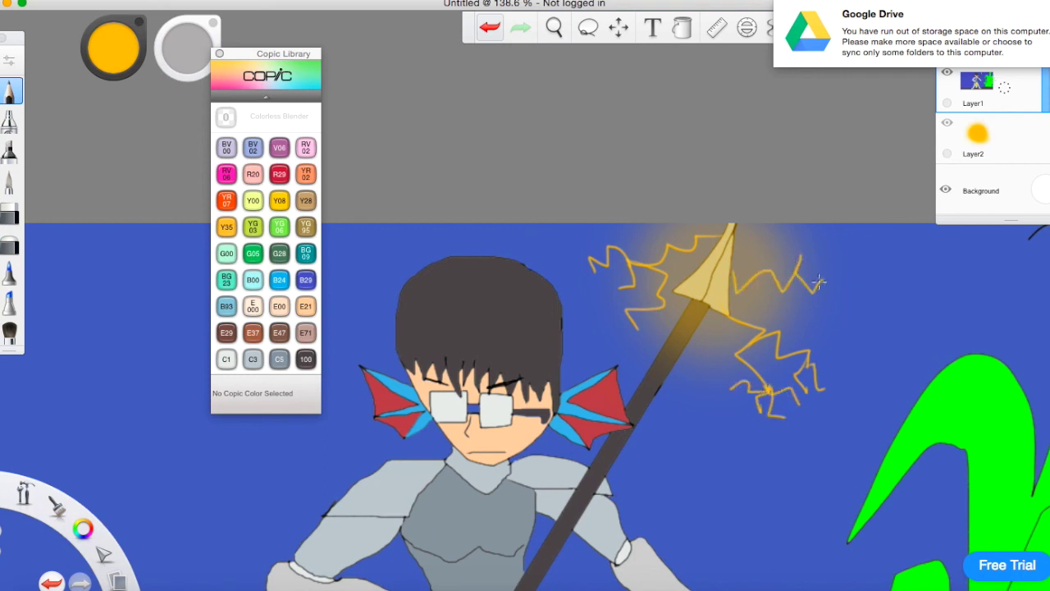
left_click(555, 28)
left_click_drag(569, 122, 602, 67)
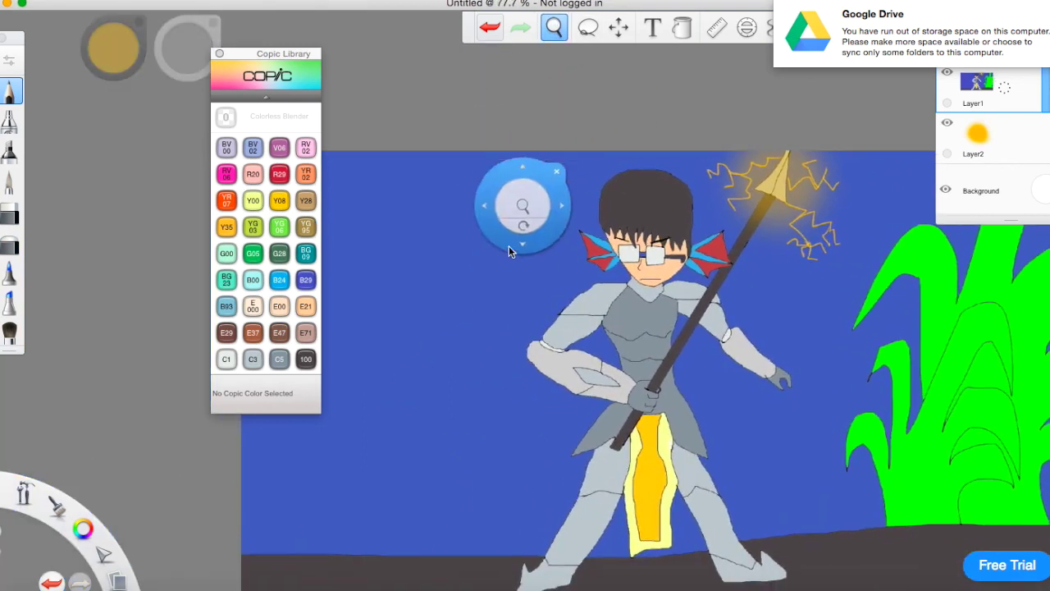
left_click(557, 171)
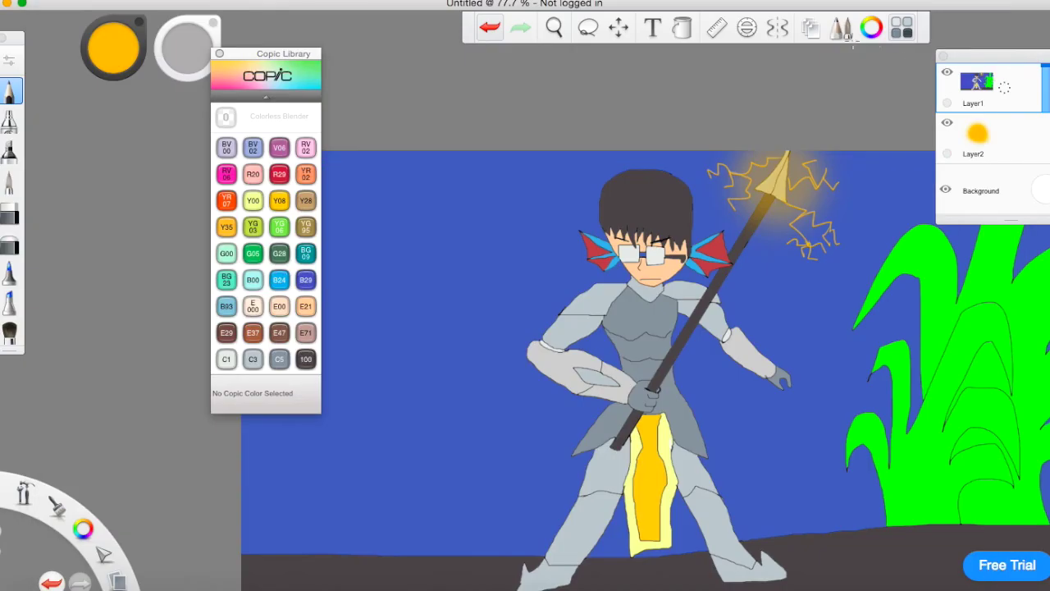
left_click(652, 28)
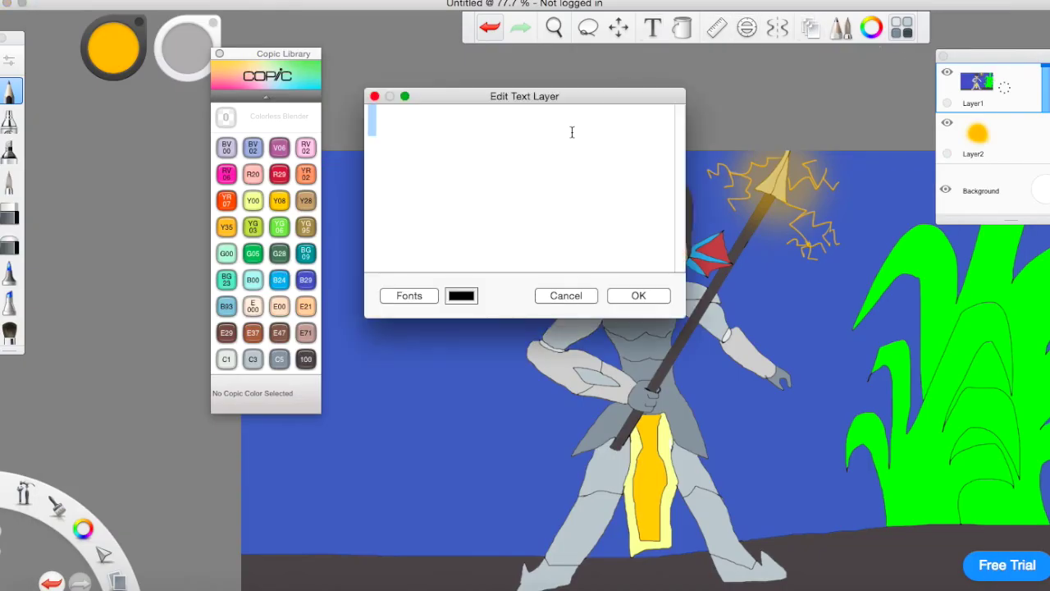
type("Where are ypu")
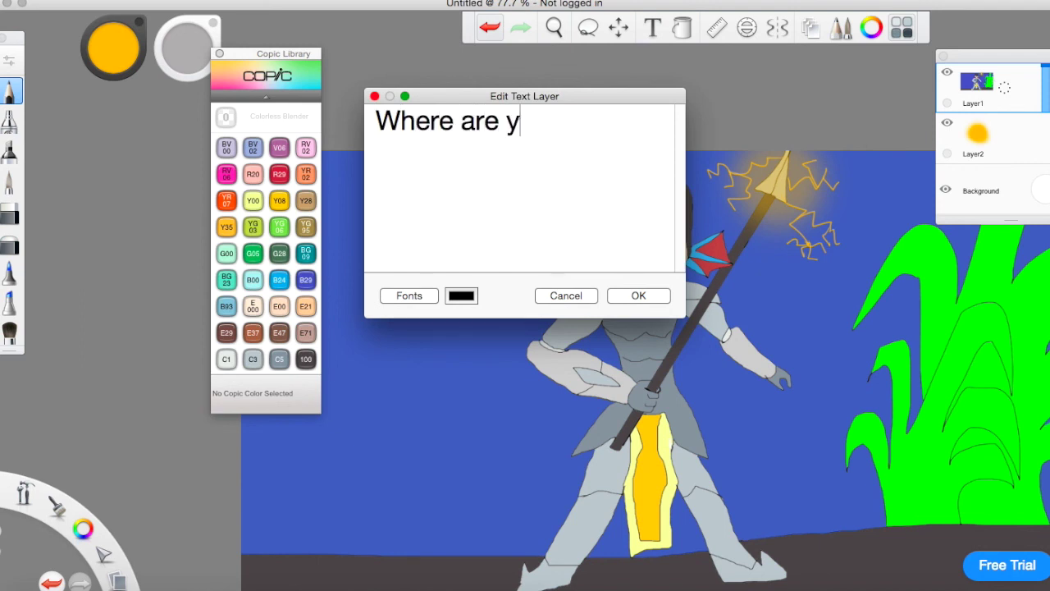
key("BackSpace")
key("BackSpace")
type("ou,")
key("BackSpace")
key("BackSpace")
key("BackSpace")
key("BackSpace")
key("BackSpace")
key("BackSpace")
key("BackSpace")
key("BackSpace")
key("BackSpace")
key("BackSpace")
key("BackSpace")
key("BackSpace")
key("BackSpace")
key("BackSpace")
key("BackSpace")
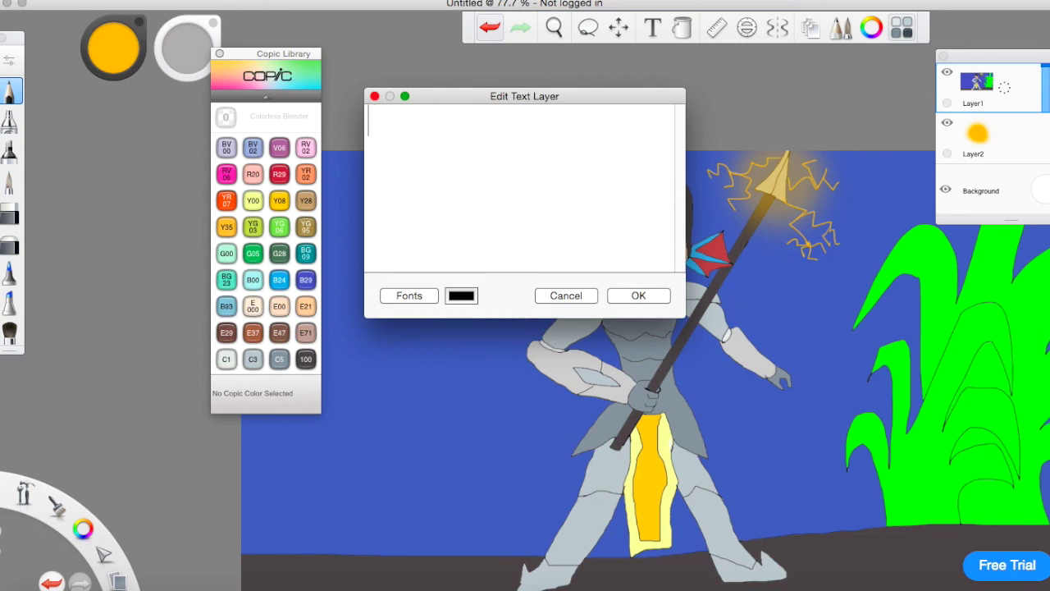
- Enter "I am the great hero !" as the caption in the new text layer
type("I have")
key("BackSpace")
key("BackSpace")
key("BackSpace")
key("BackSpace")
type("go")
key("BackSpace")
key("BackSpace")
type("am")
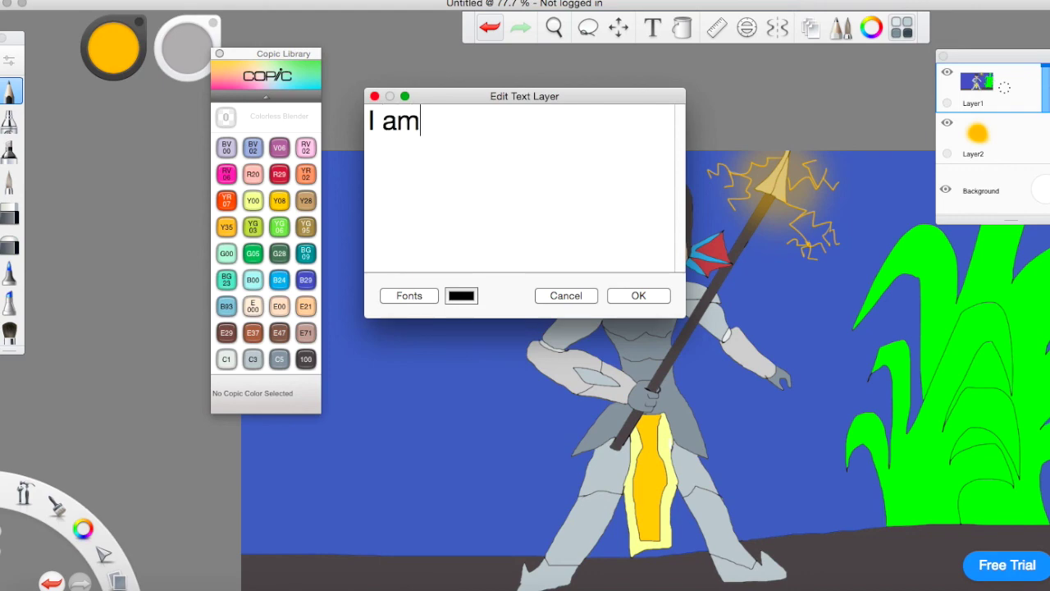
type(" the great hero")
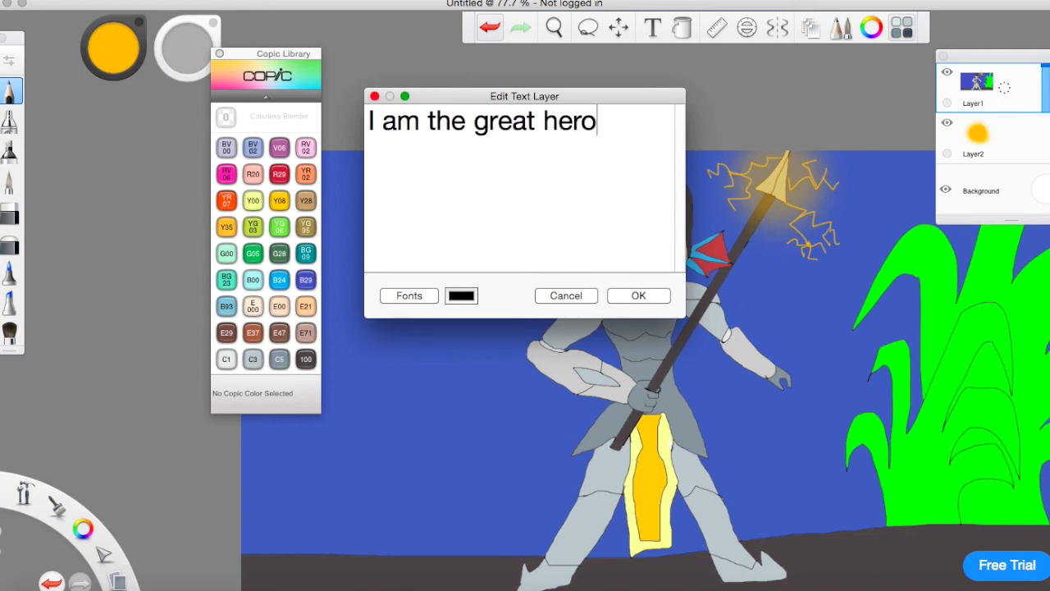
type(" !")
- Place the caption text on the blue background beside the warrior's head, facing away from the spear
left_click(640, 297)
left_click_drag(589, 284, 405, 137)
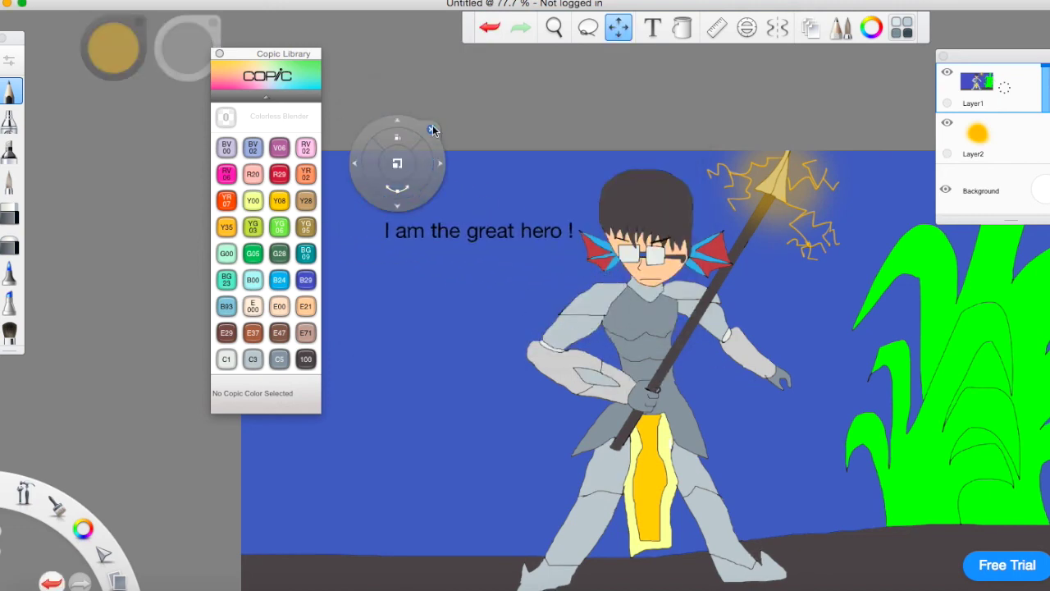
left_click(432, 129)
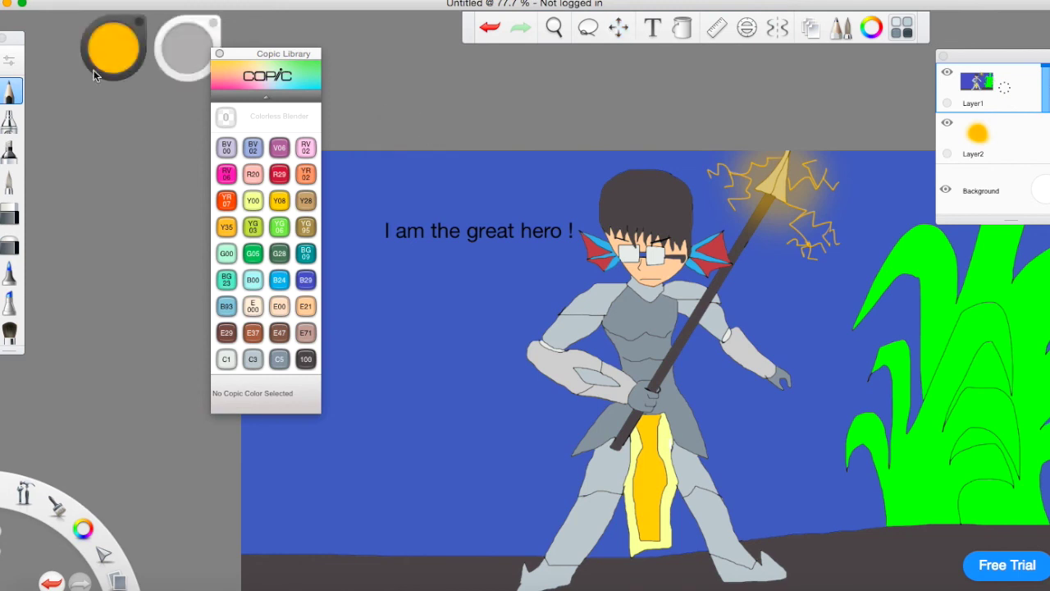
- Draw a closed black speech bubble outline around the caption, with its tail reaching towards the warrior's face
left_click_drag(83, 528, 92, 487)
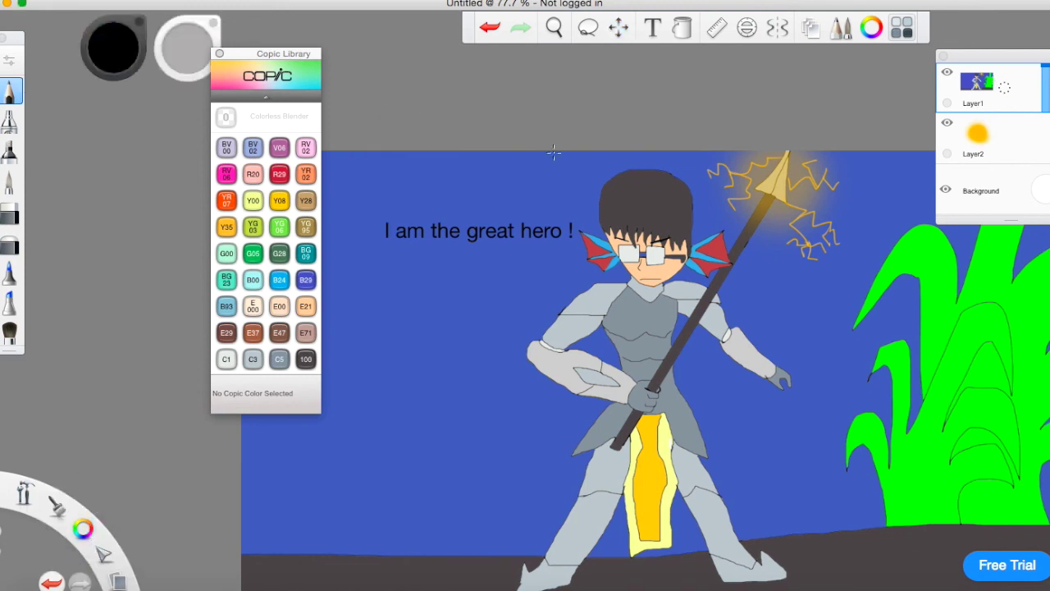
mouse_move(452, 195)
left_mouse_down()
mouse_move(370, 209)
mouse_move(367, 246)
mouse_move(433, 265)
mouse_move(592, 274)
left_mouse_up()
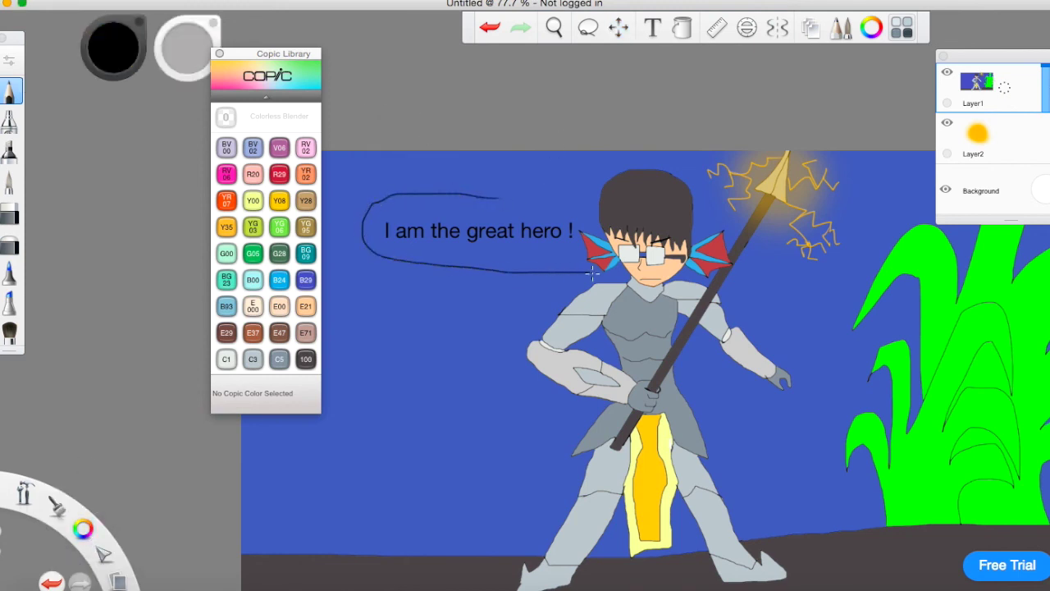
left_click(555, 28)
left_click_drag(463, 252, 725, 288)
- Fill the speech bubble and the first enclosed letter openings with Copic C1 Cool Gray No.1
left_click(226, 358)
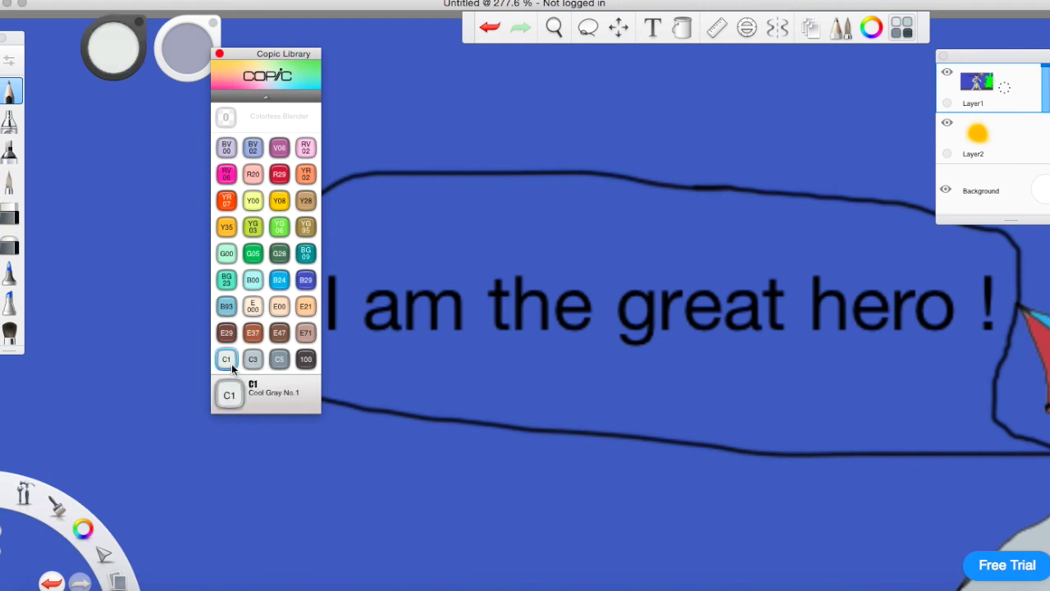
left_click(682, 28)
left_click(609, 207)
left_click(386, 322)
left_click(573, 308)
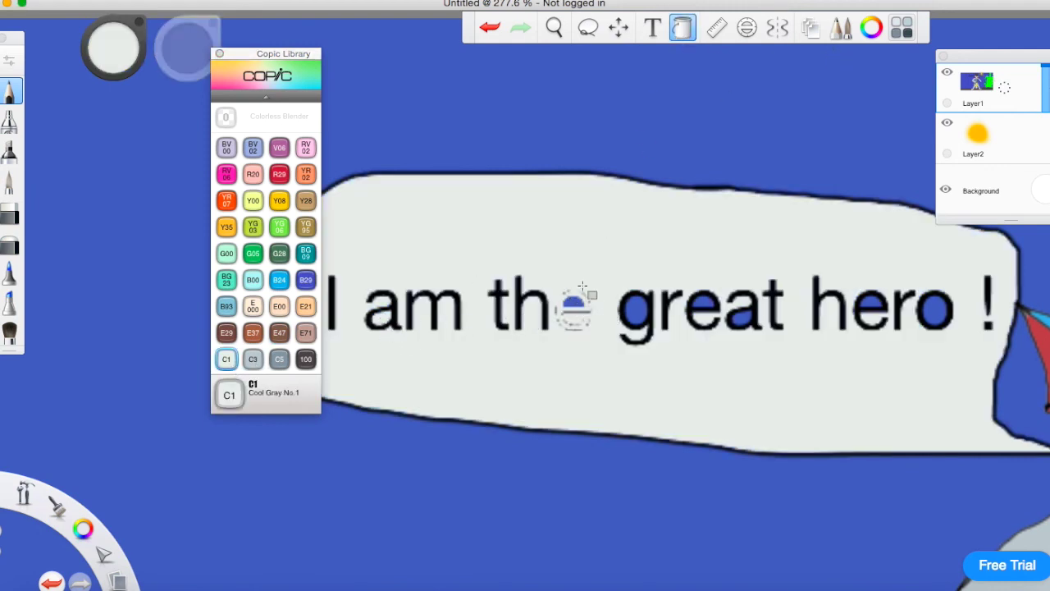
left_click(574, 302)
left_click(637, 304)
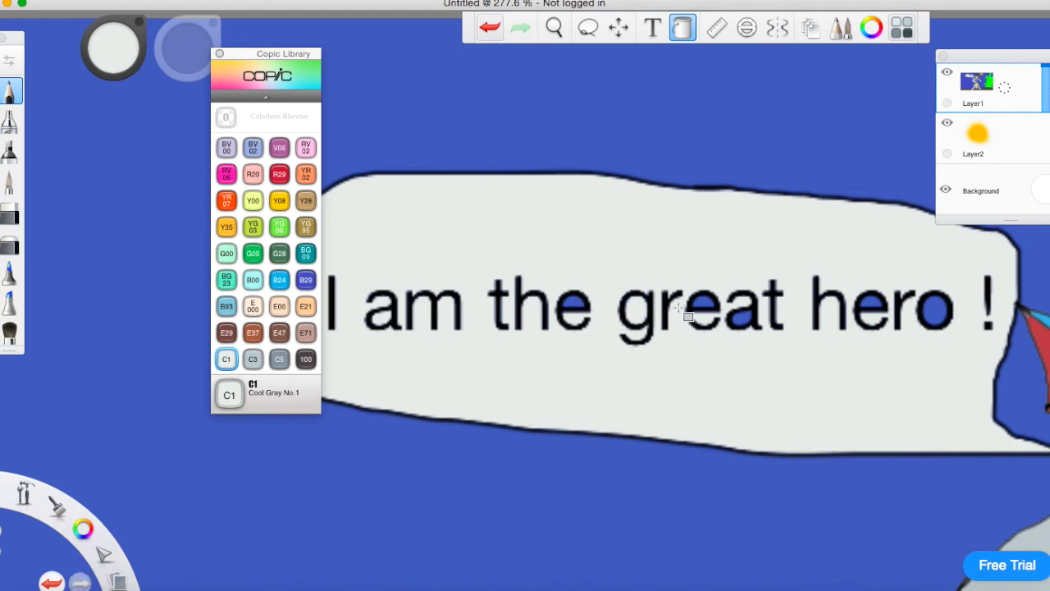
left_click(935, 307)
- Fill the remaining blue openings inside the letters of "the great hero" with Copic C1
left_click(554, 28)
left_click_drag(550, 345, 618, 296)
left_click_drag(617, 293, 500, 292)
left_click(521, 285)
left_click(485, 298)
left_click(681, 297)
left_click(744, 321)
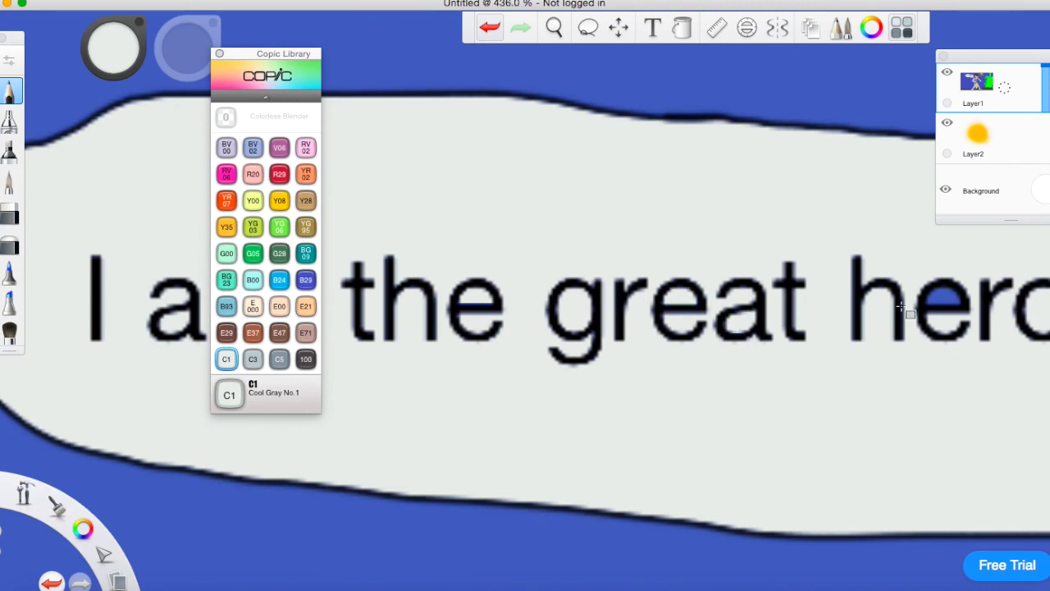
left_click(944, 297)
- Examine the whole drawing with the speech bubble, warrior and plants, with the Copic Library closed
left_click(554, 28)
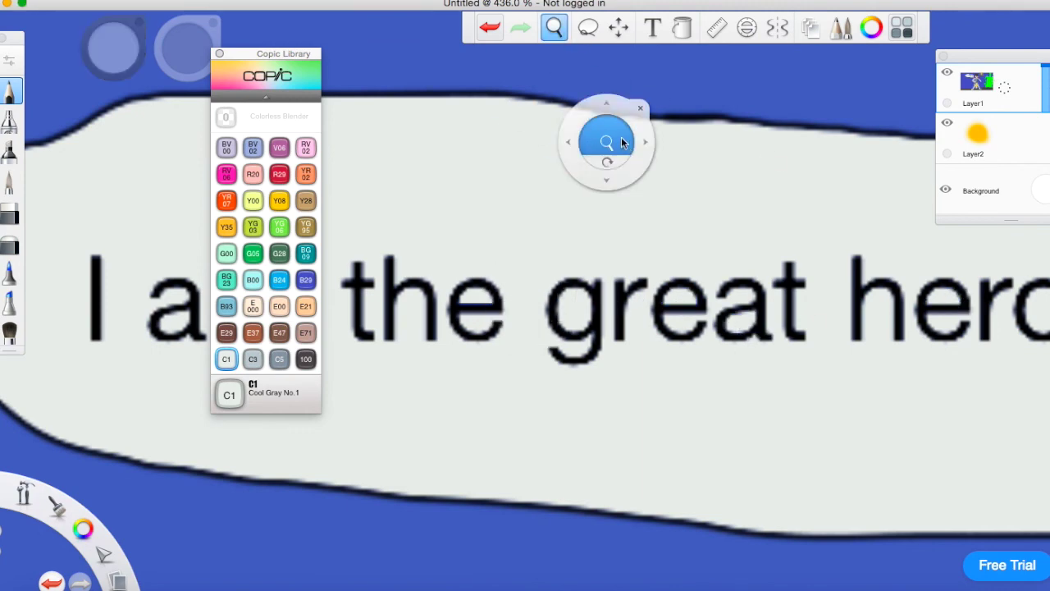
left_click_drag(621, 143, 317, 164)
mouse_move(573, 235)
left_mouse_down()
mouse_move(226, 225)
mouse_move(300, 226)
left_mouse_up()
left_click(358, 193)
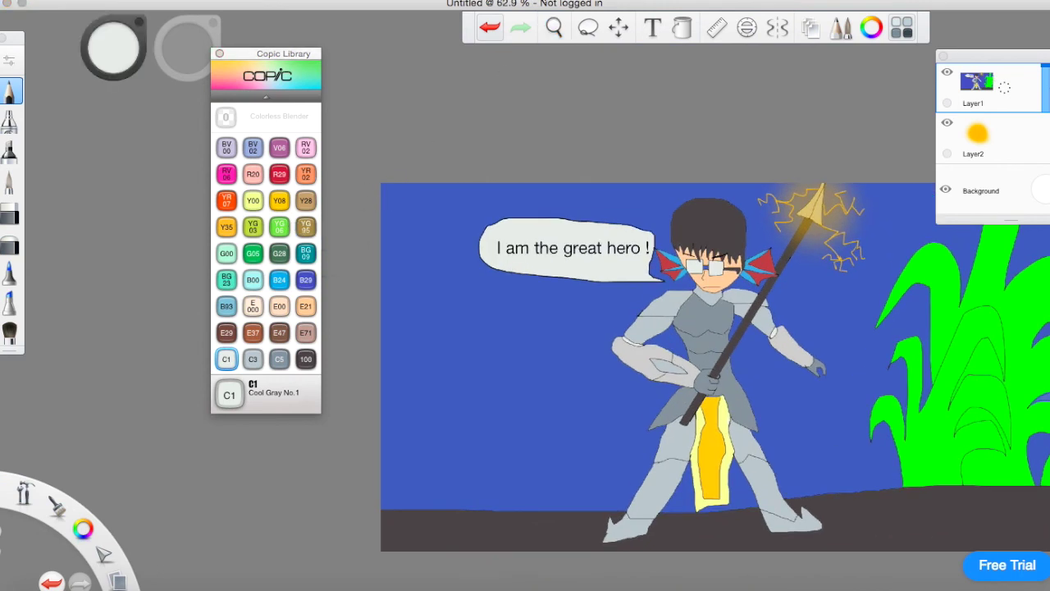
left_click(553, 28)
left_click_drag(588, 113, 400, 94)
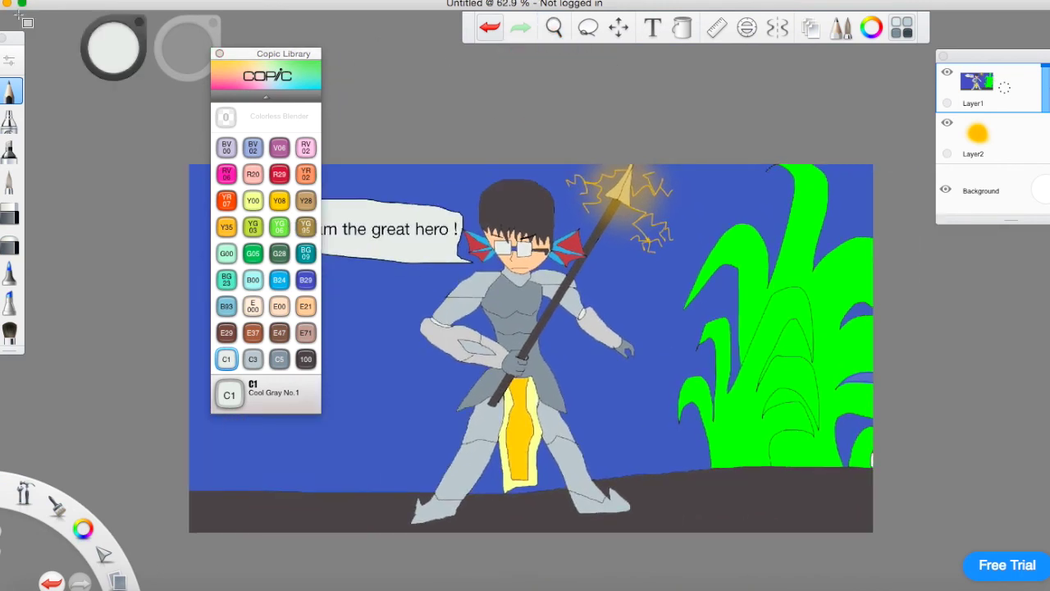
left_click(554, 27)
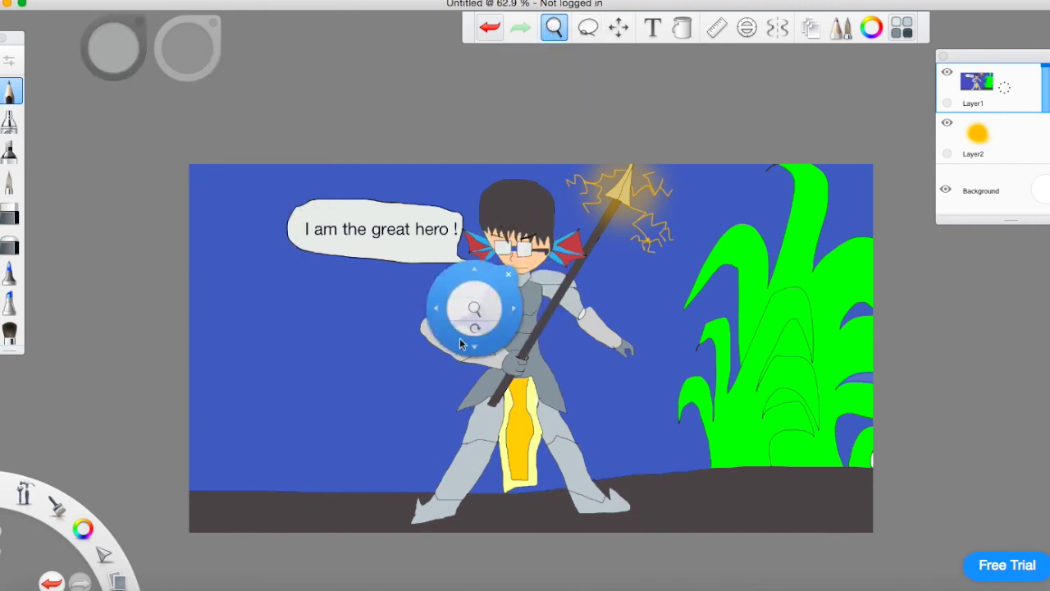
left_click(525, 265)
- Close the drawing and save it as a TIFF file named Judo in untitled folder 7
key("super+w")
left_click(665, 210)
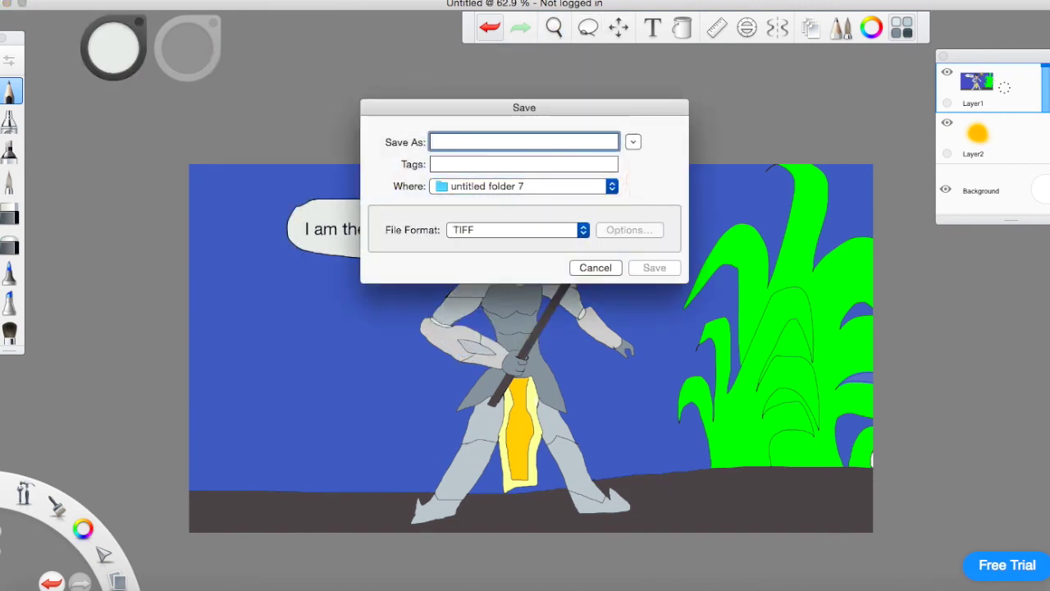
type("Judo")
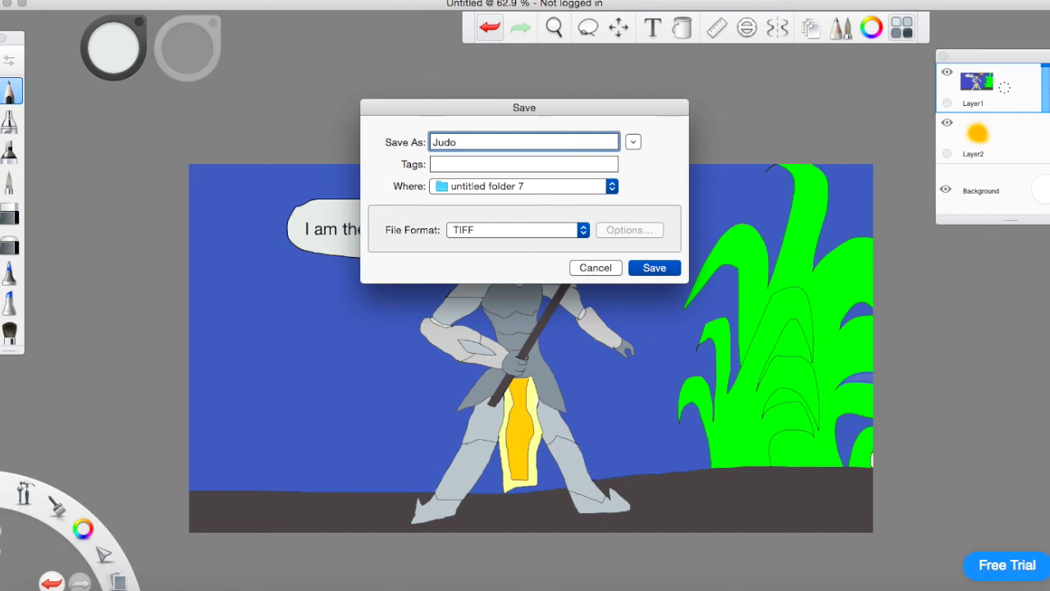